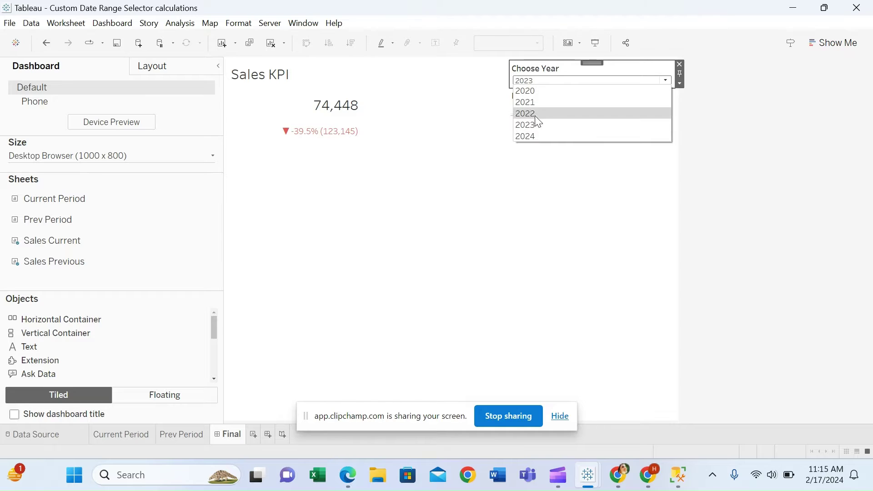
Step: On the Sales KPI dashboard, set Choose Year to 2024 and Date Range to Year
click(525, 136)
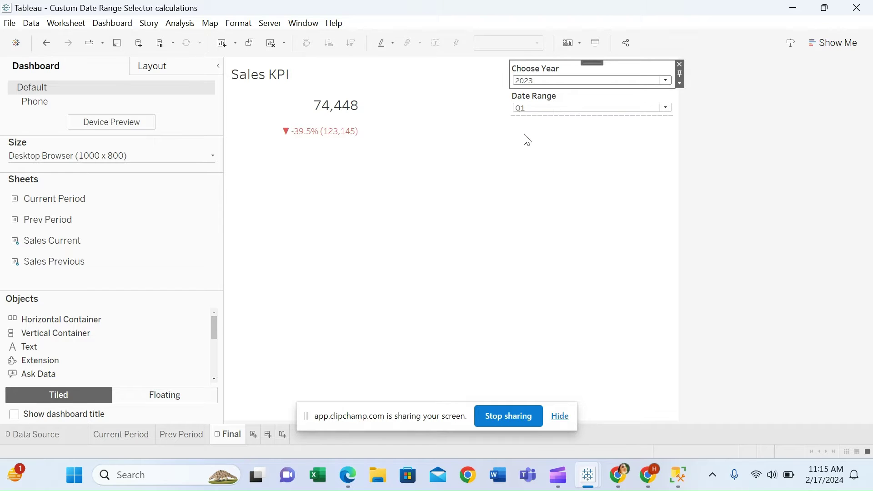
click(552, 109)
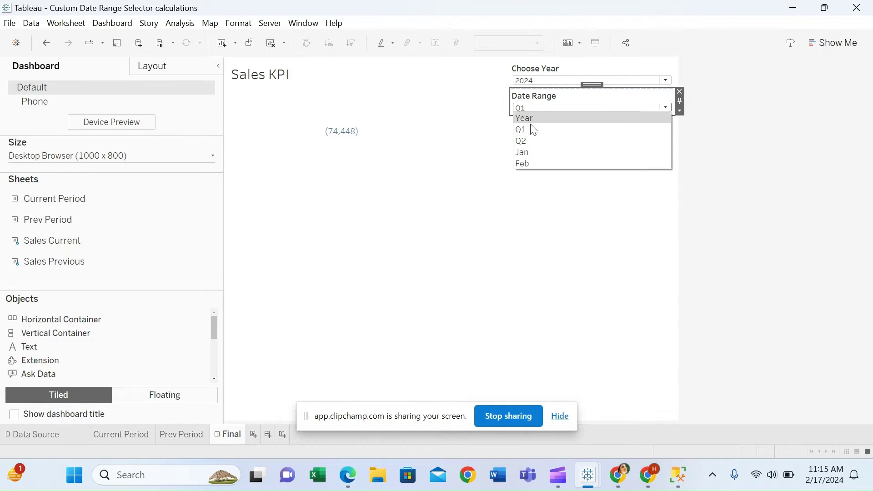
click(540, 117)
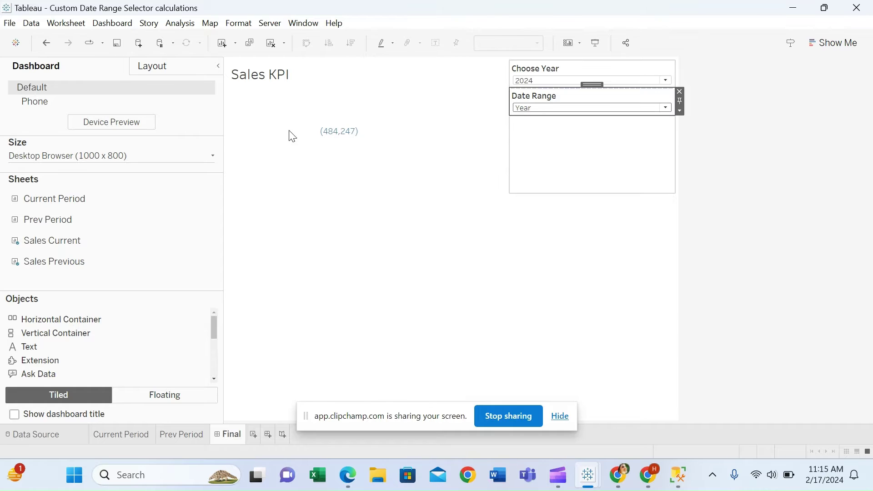
Step: Set Choose Year to 2023 and examine the Sales KPI for the Year and Q1 date ranges
click(525, 84)
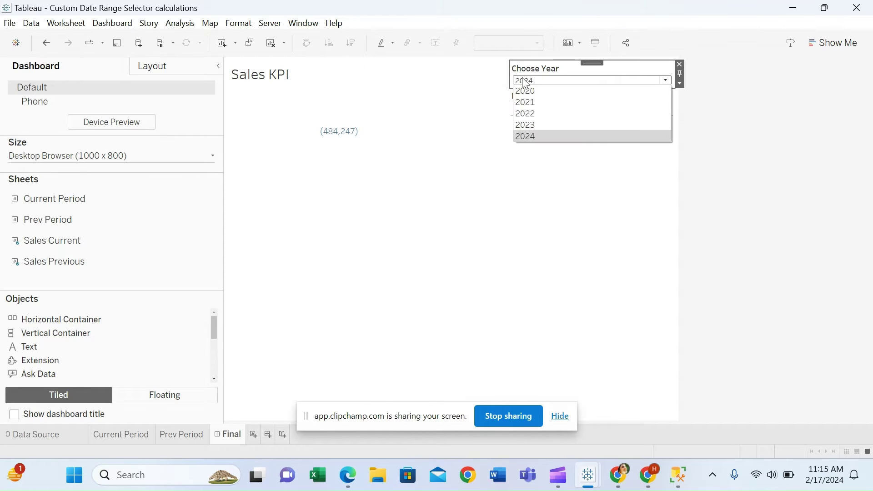
click(523, 132)
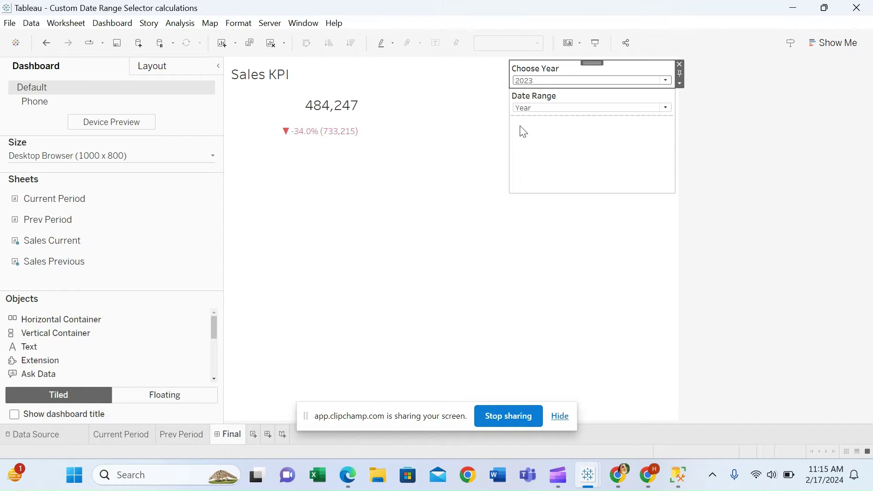
mouse_move(316, 113)
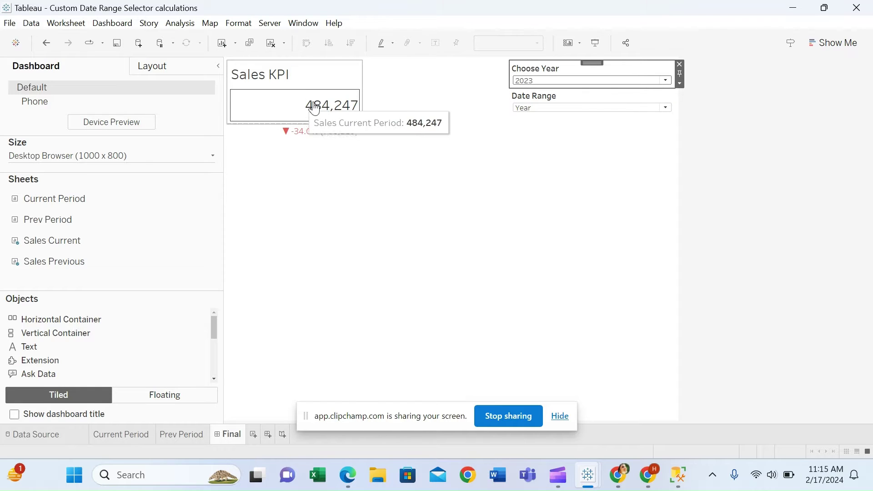
mouse_move(290, 138)
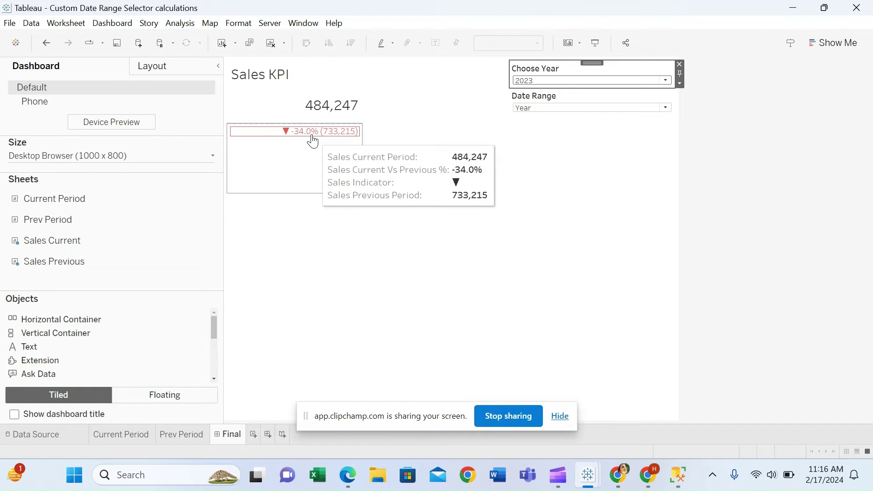
click(547, 106)
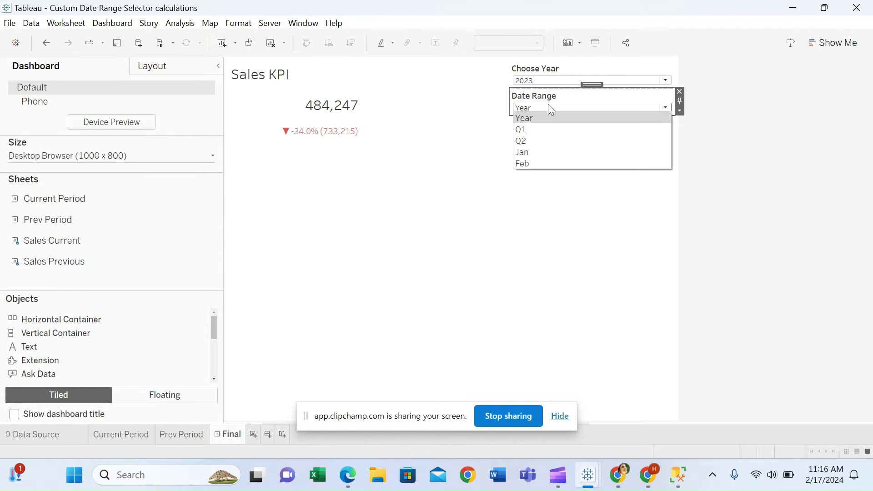
click(532, 131)
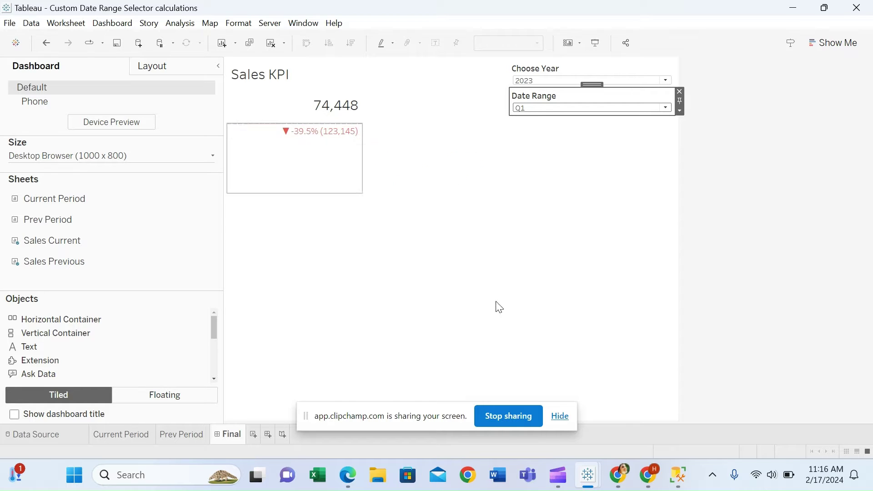
Step: Switch to the Book1 workbook and start a new parameter named Choose Year
mouse_move(587, 474)
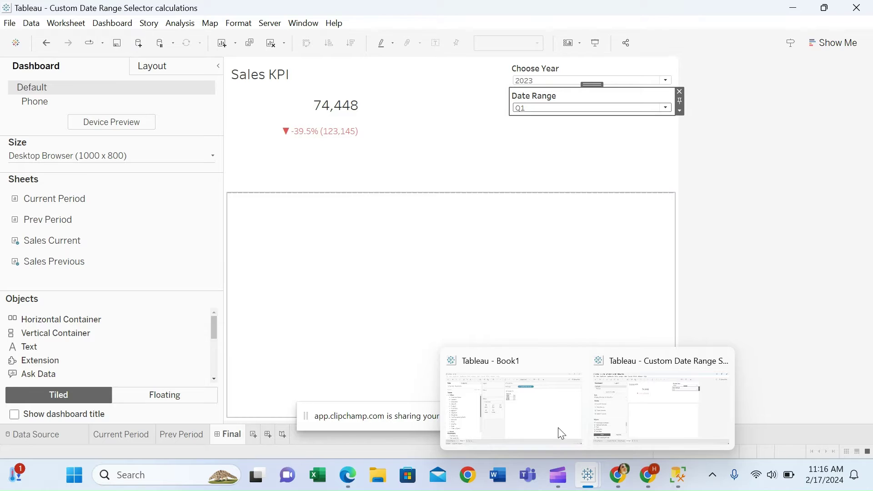
click(529, 408)
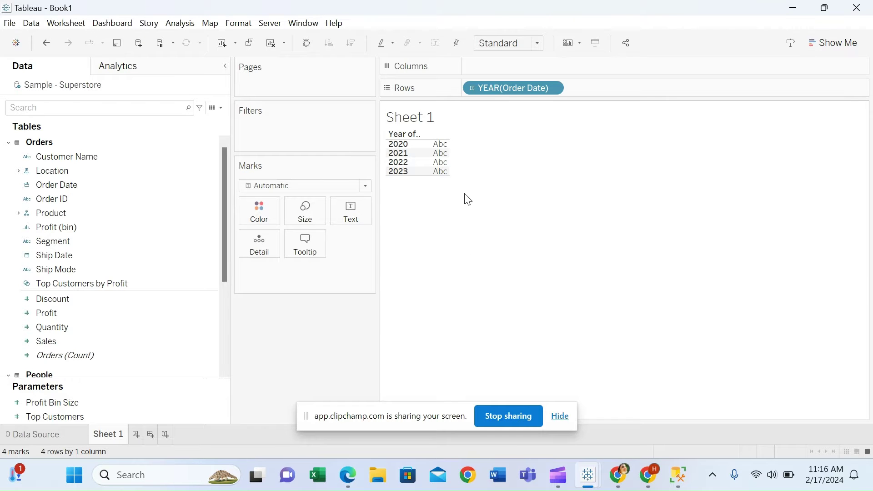
drag(404, 136, 402, 175)
click(221, 109)
click(173, 132)
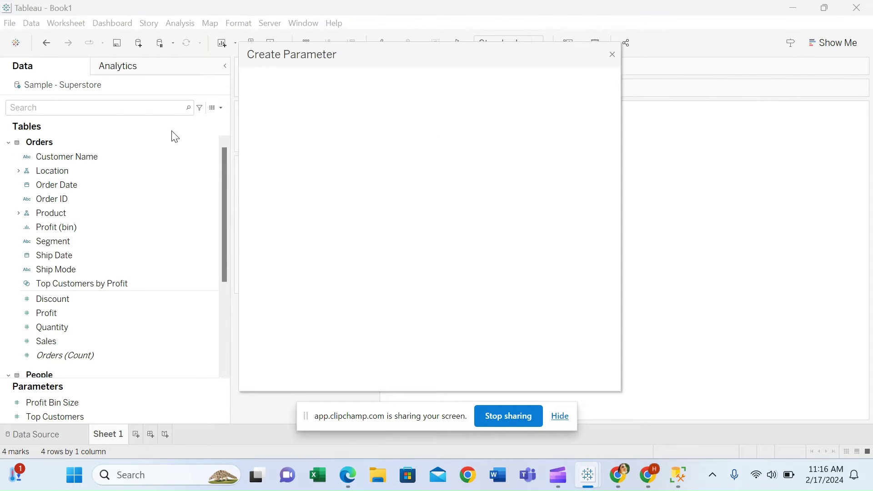
click(560, 416)
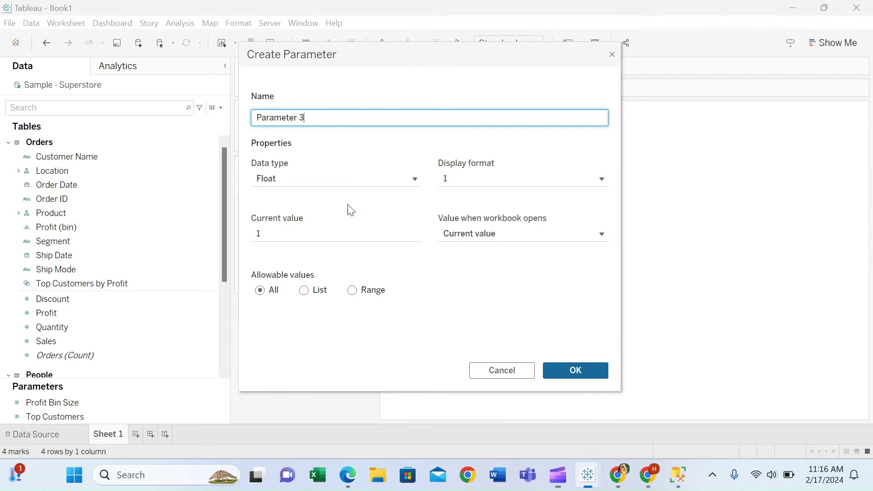
drag(302, 117, 242, 119)
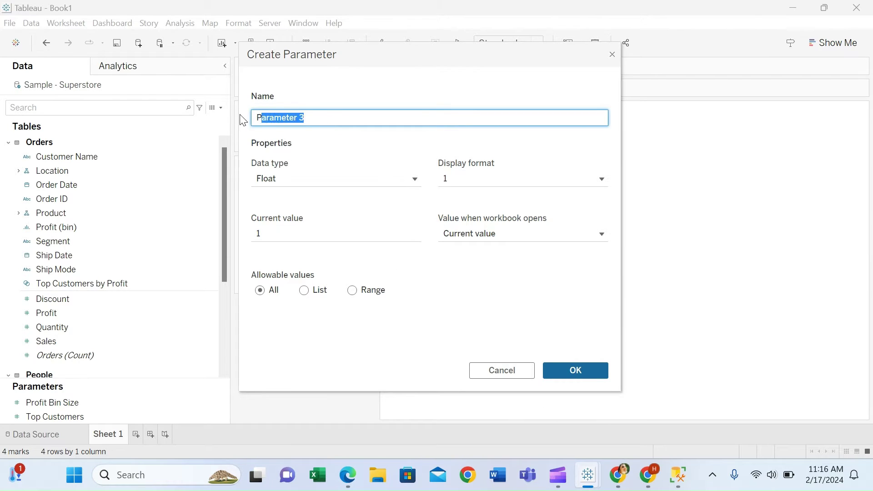
text(Choose Year)
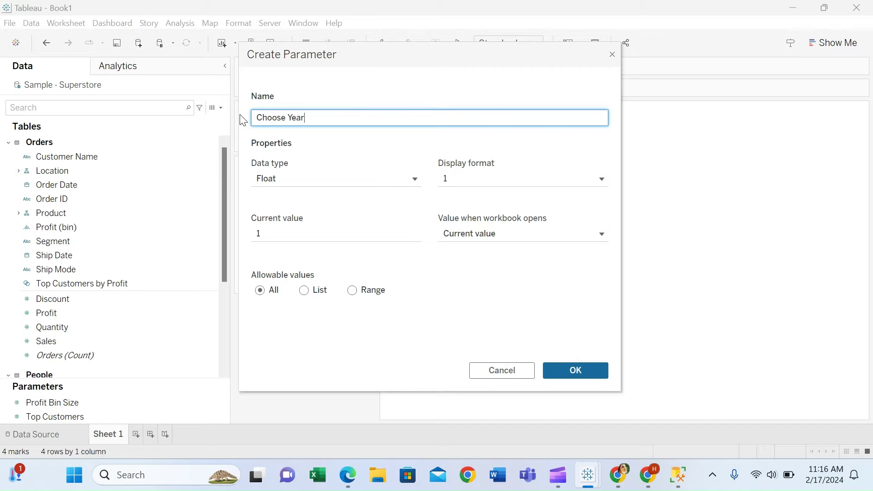
Step: Give the Choose Year parameter the Integer data type and restrict its allowable values to a list
click(304, 290)
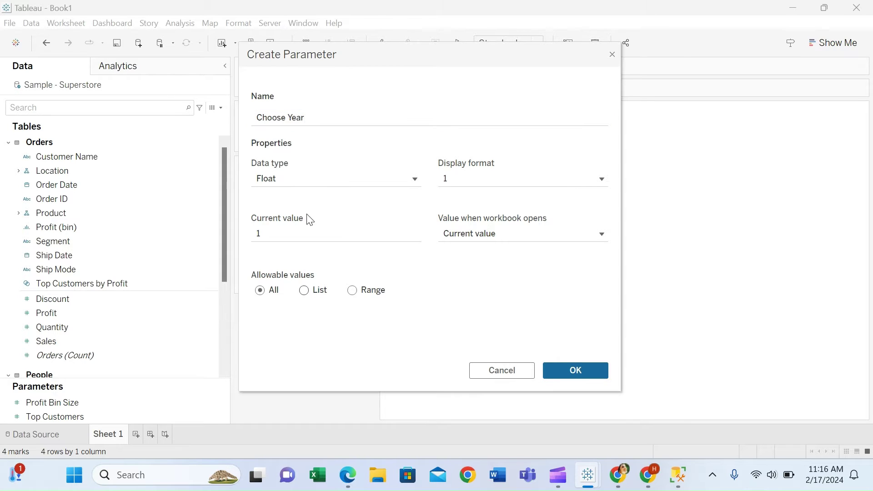
click(307, 179)
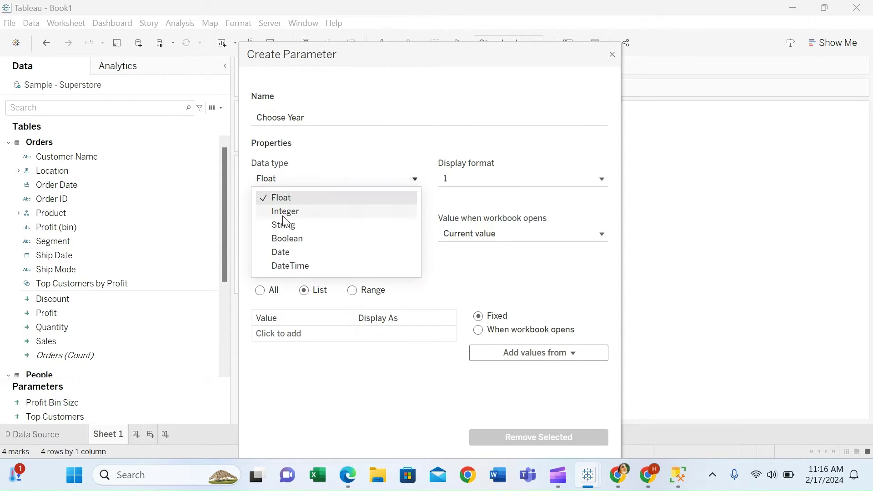
click(284, 215)
Step: Add 2020, 2021, 2022 and 2023 as the list values of the Choose Year parameter
click(279, 334)
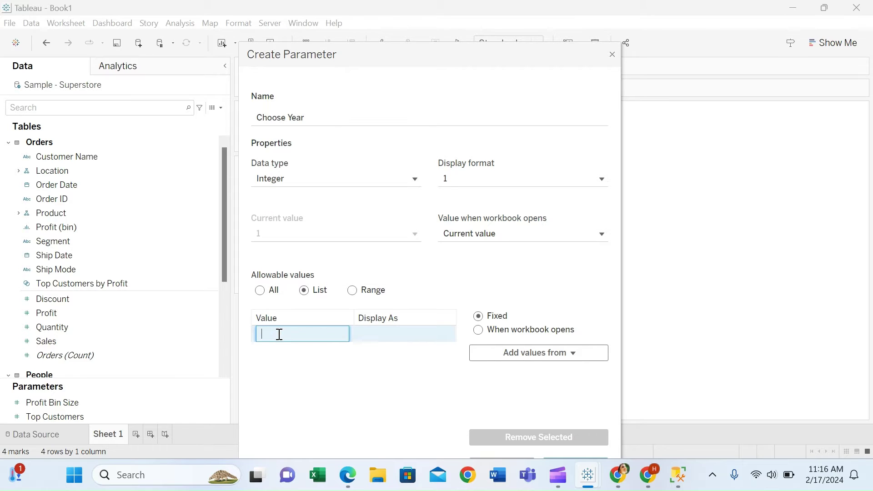
text(2020)
key(Return)
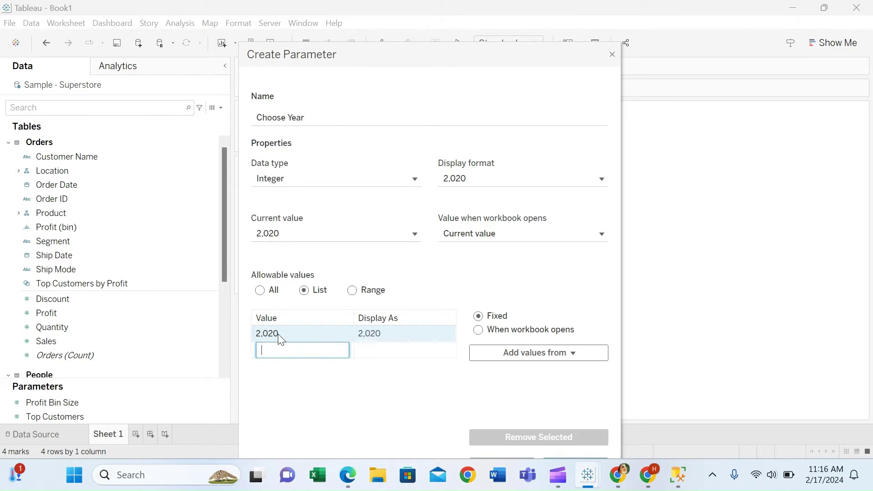
text(2,021)
key(Return)
text(2022)
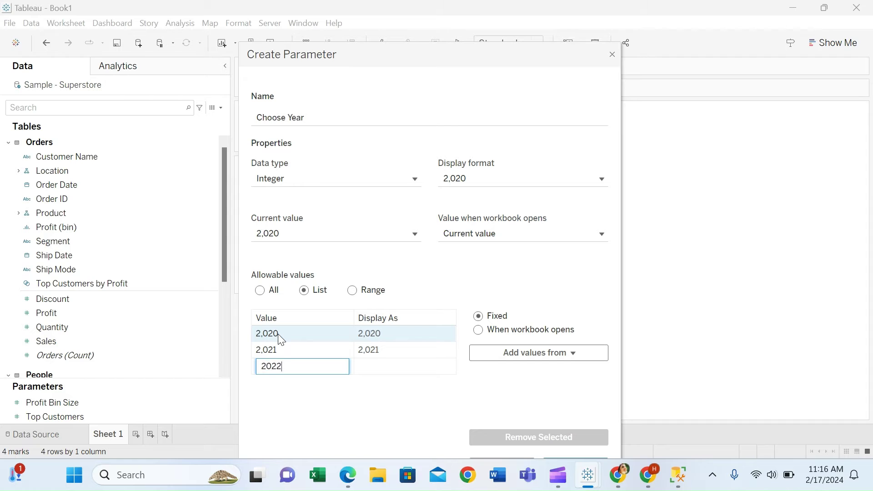
key(Return)
text(2,023)
key(Return)
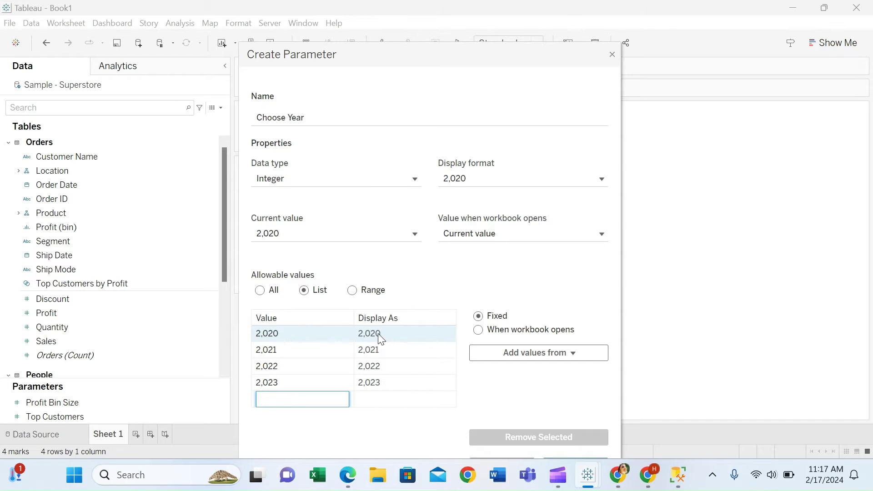
Step: Set the display names of the first two year values to 2020 and 2021, without thousands separators
click(378, 334)
text(2020)
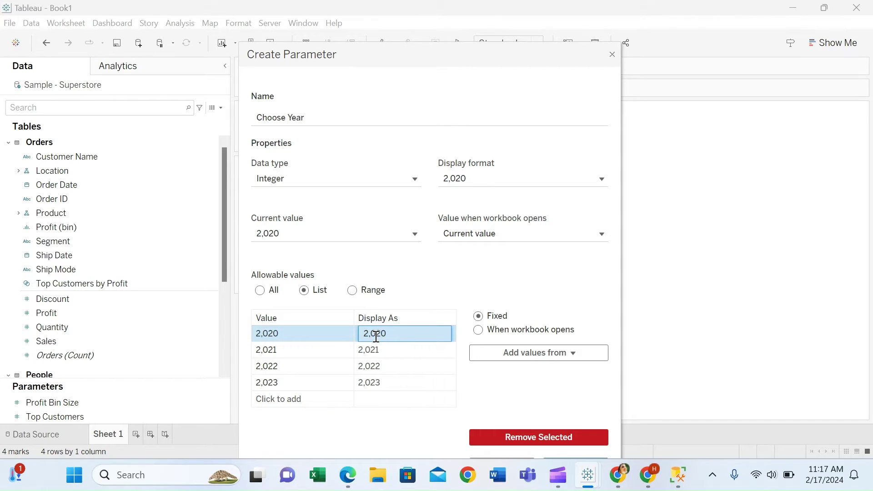
key(Return)
click(374, 349)
click(374, 349)
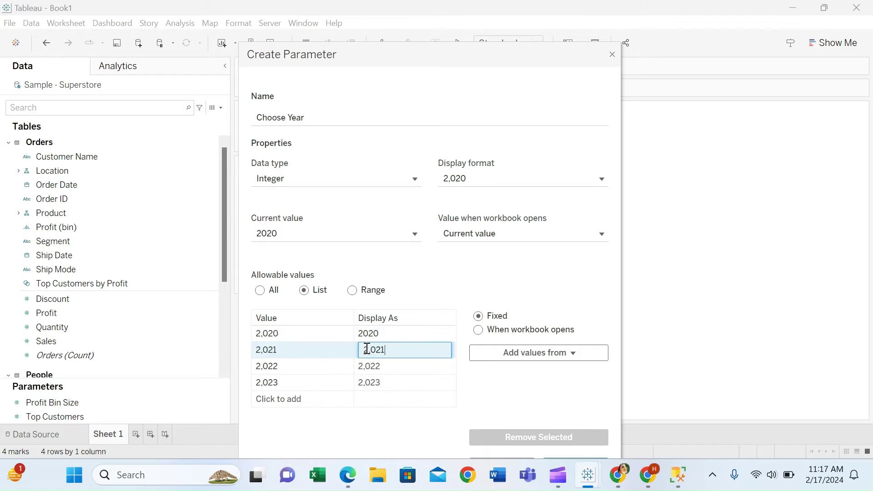
click(373, 352)
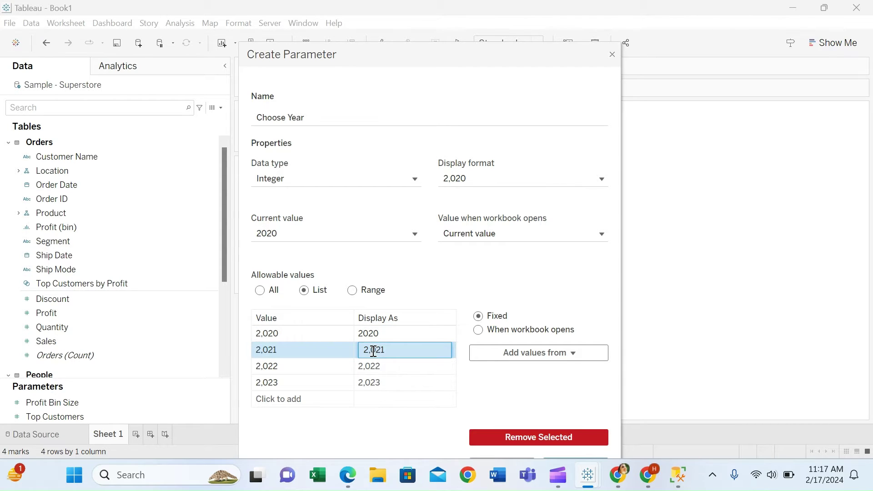
text(2021)
key(Return)
Step: Set the display names of the last two year values to 2022 and 2023 and save the Choose Year parameter
click(373, 366)
click(373, 366)
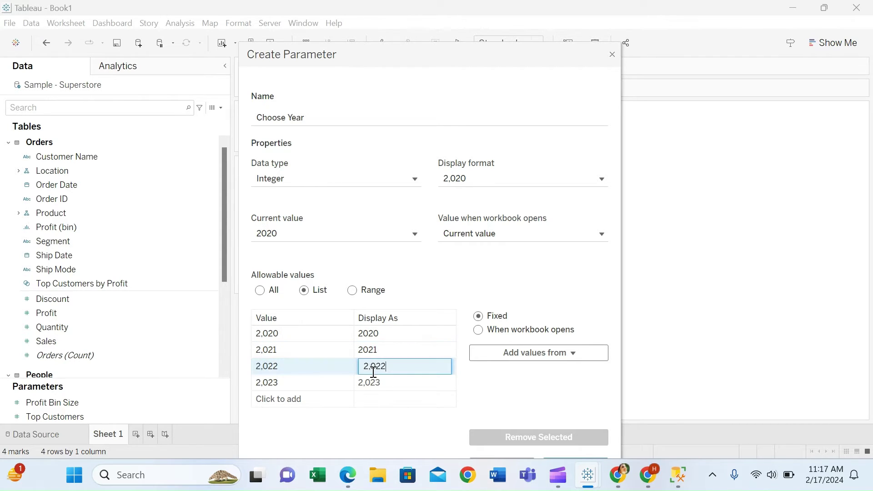
click(370, 367)
key(BackSpace)
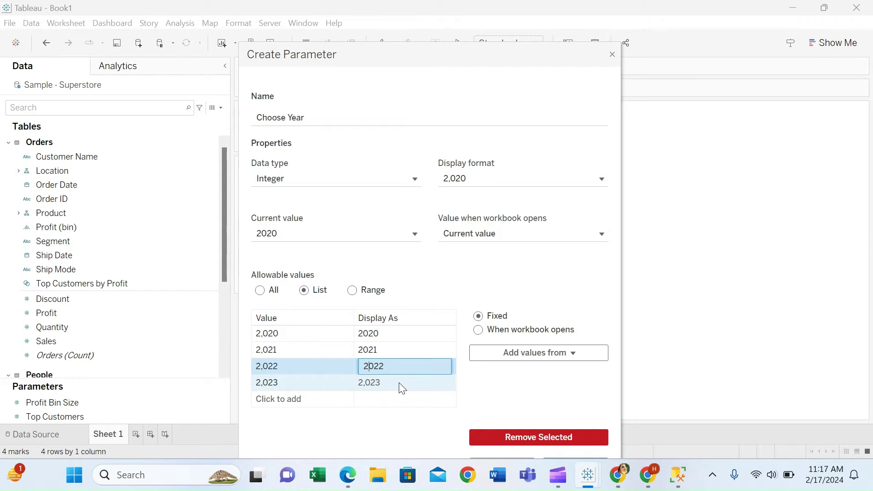
click(378, 383)
click(373, 383)
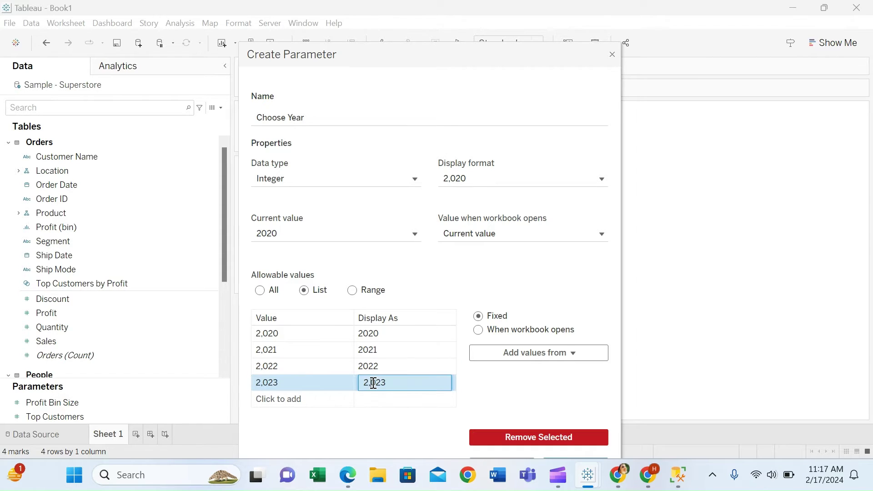
key(BackSpace)
key(Return)
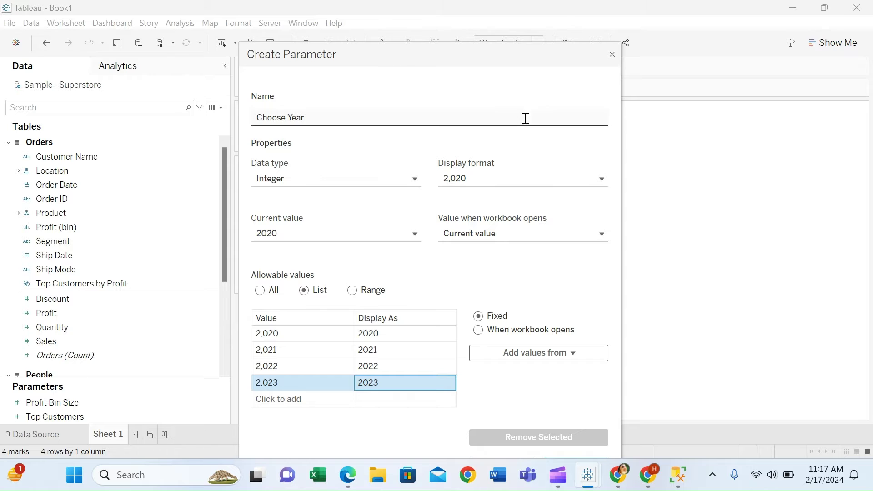
drag(531, 47, 543, 16)
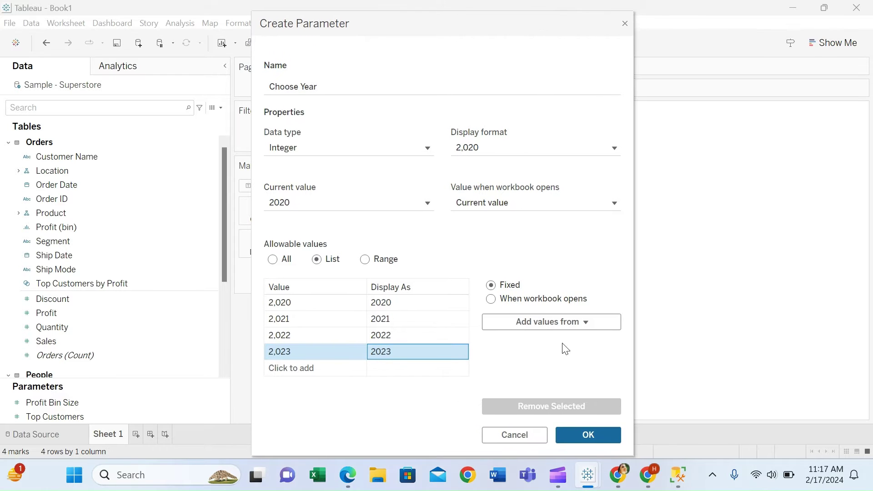
click(599, 435)
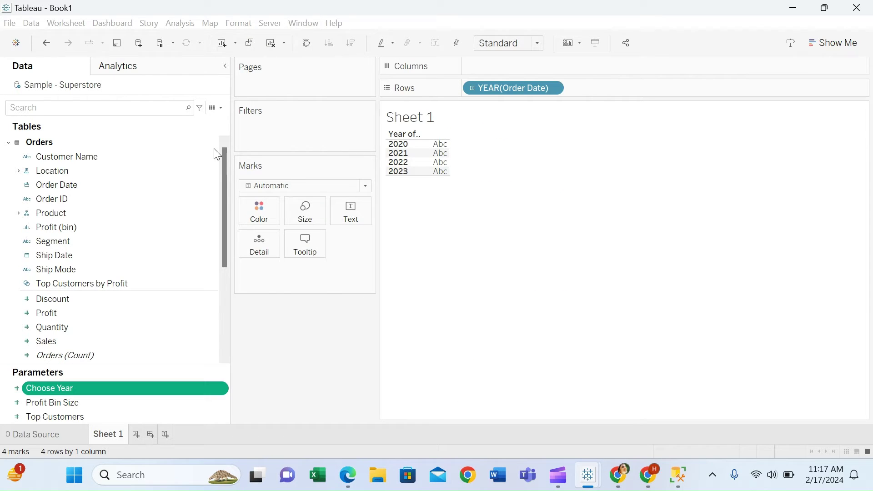
Step: Start a new String parameter named Date Range whose allowable values come from a list
click(221, 107)
click(168, 133)
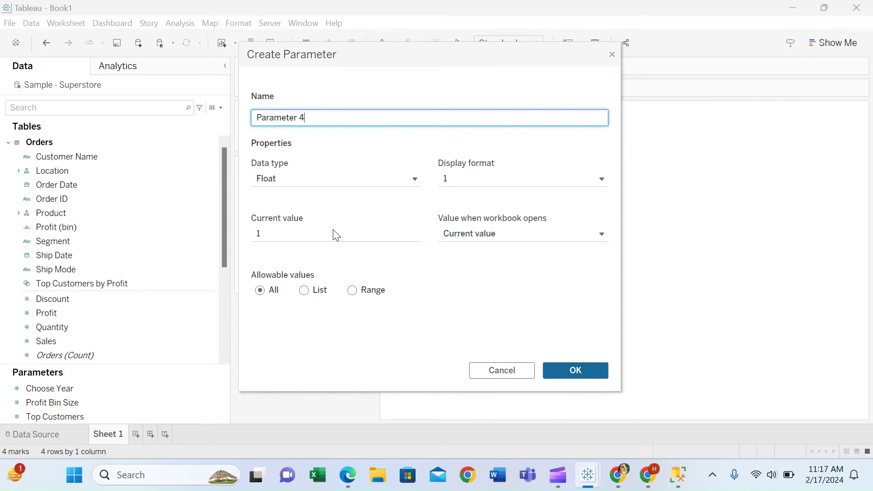
drag(318, 118, 224, 119)
text(Date Range)
click(285, 180)
click(284, 224)
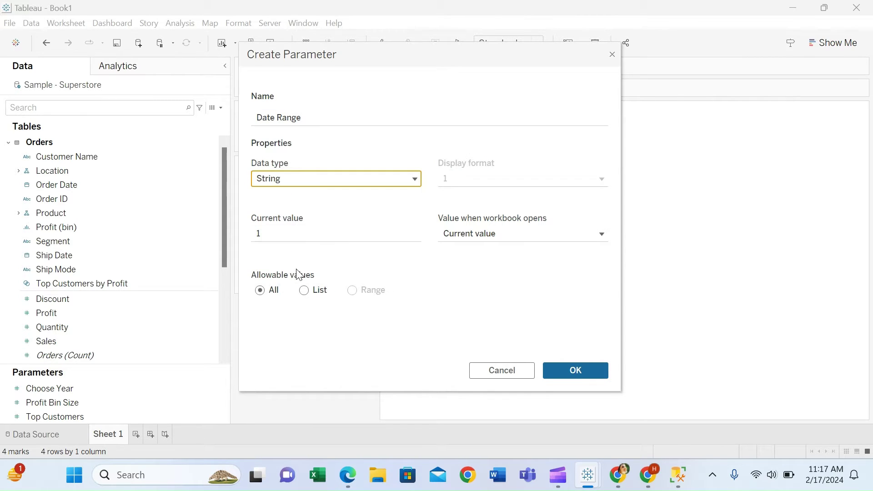
click(306, 296)
Step: Add Year, Q1 and Q2 as the first list values of the Date Range parameter
click(282, 335)
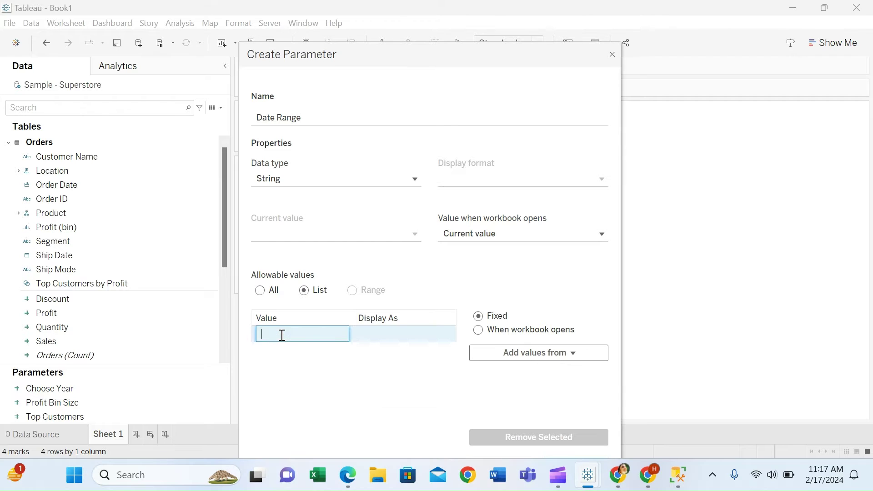
text(Year)
key(Return)
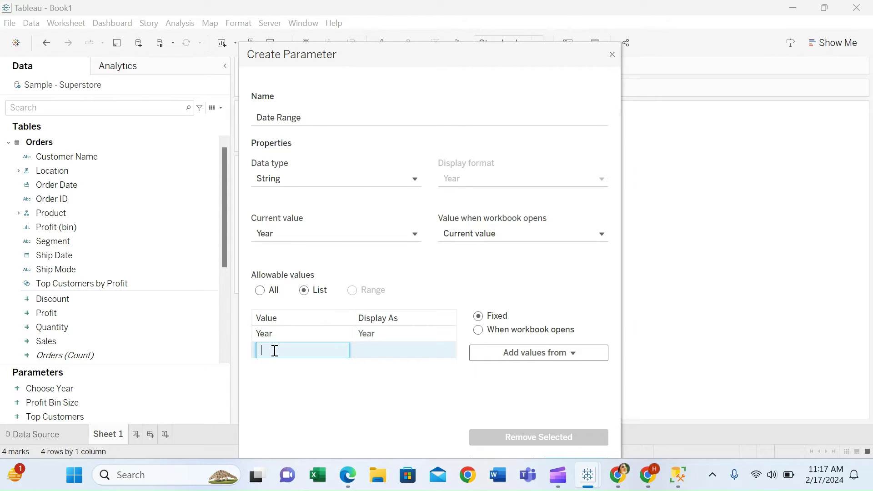
text(Q1)
key(Return)
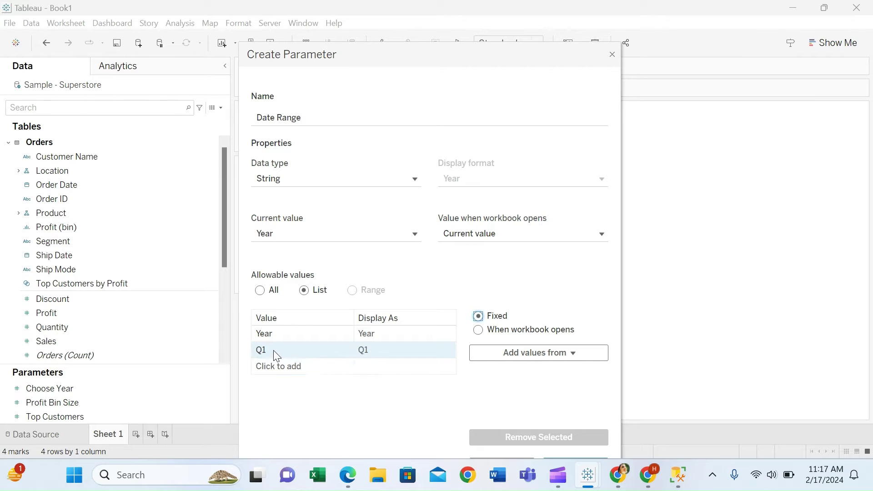
click(275, 369)
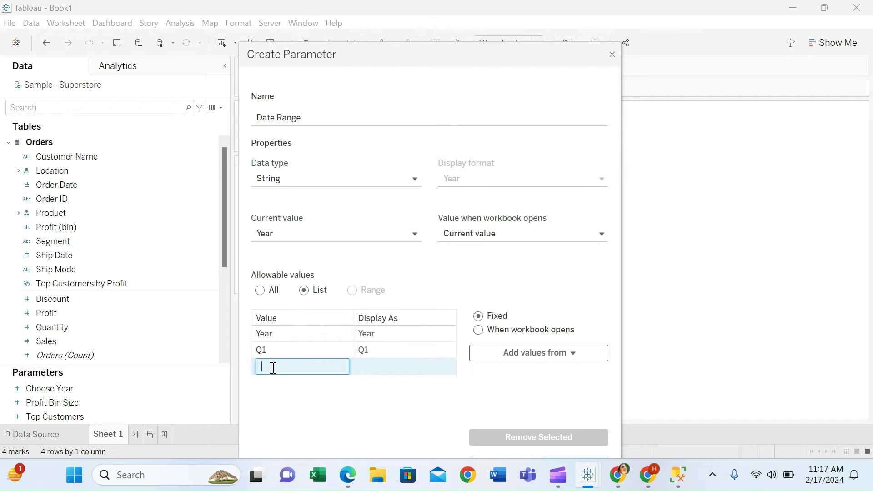
text(Q2)
key(Return)
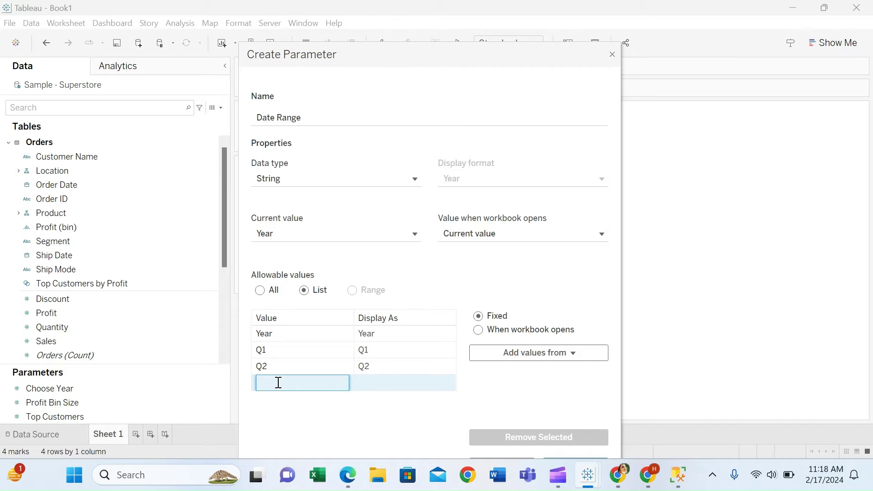
Step: Add the list values M1, displayed as Jan, and M2, displayed as Feb, and save the Date Range parameter
text(M1)
click(376, 383)
text(Jan)
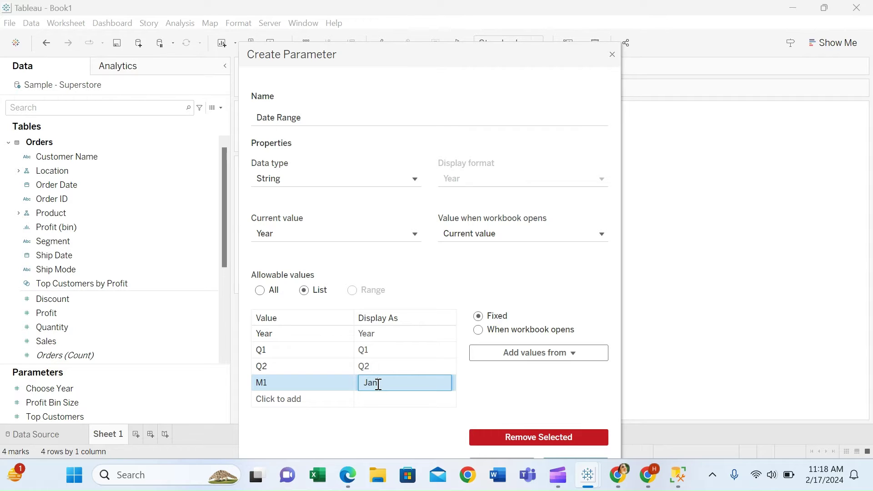
key(Return)
click(328, 399)
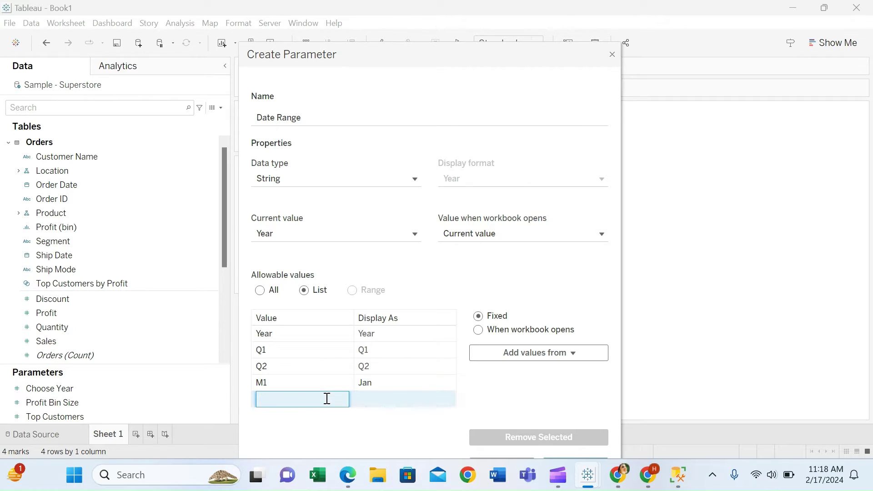
text(M2)
click(376, 396)
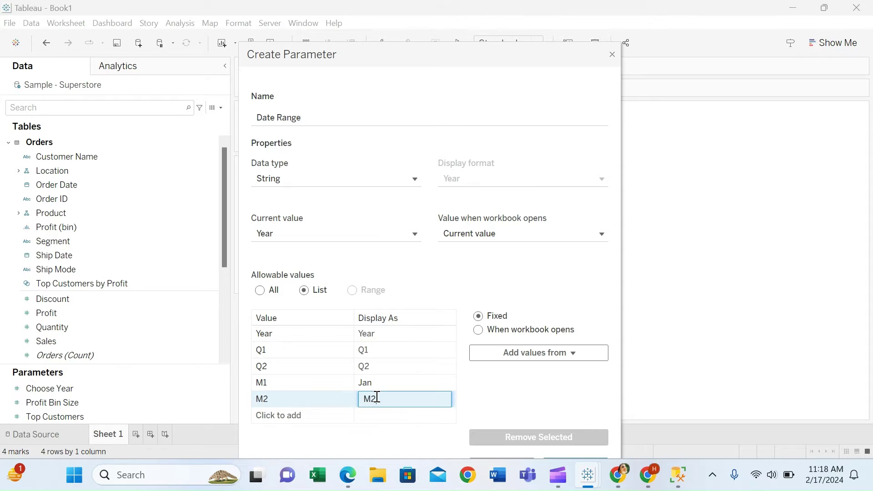
key(BackSpace)
text(Feb)
click(485, 389)
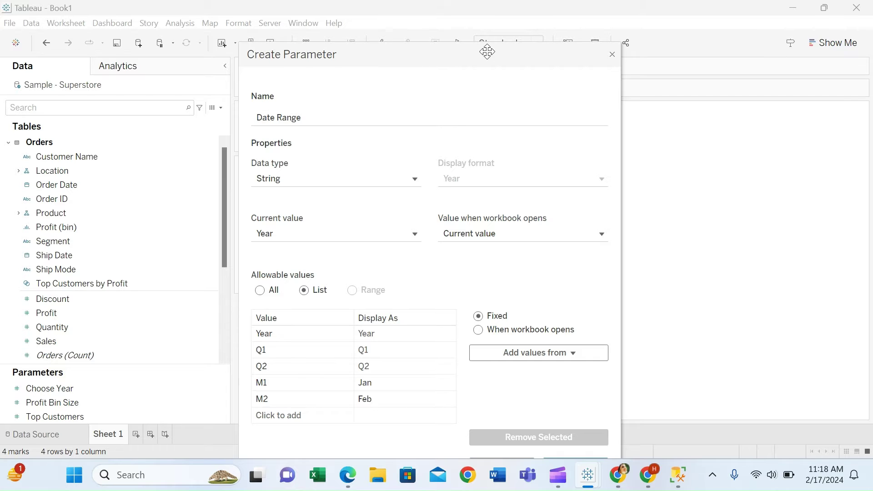
drag(487, 50, 494, 20)
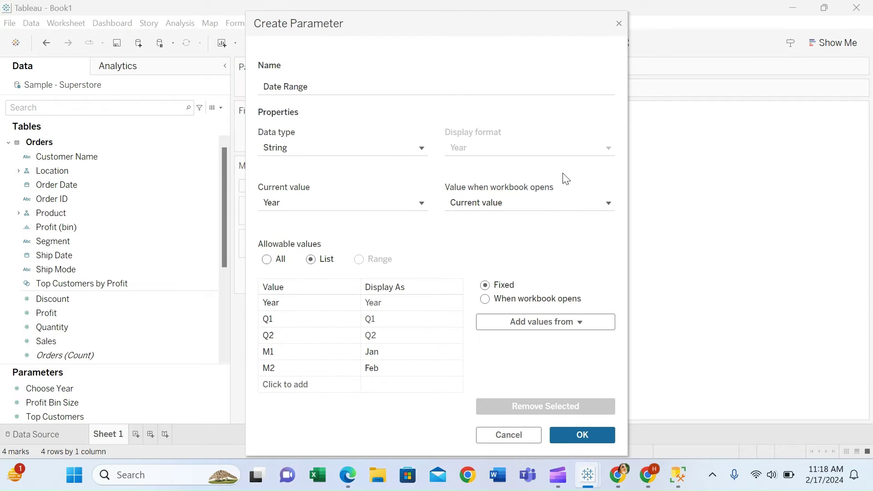
click(566, 439)
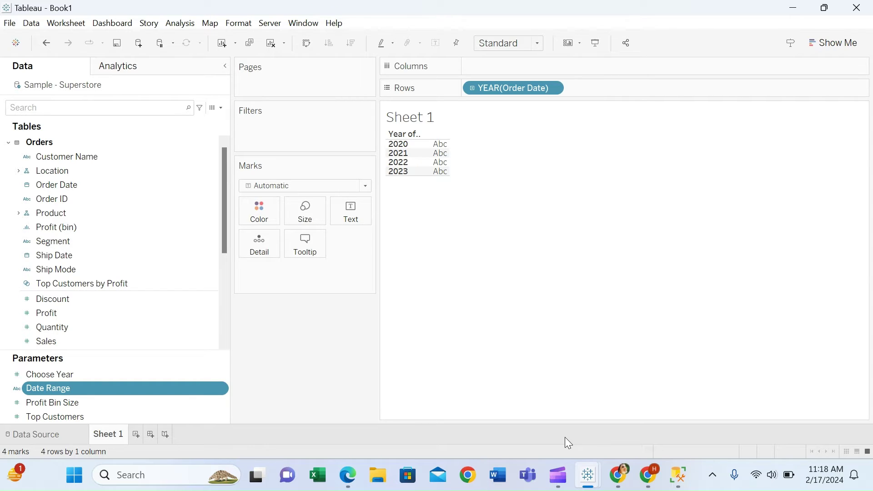
click(220, 107)
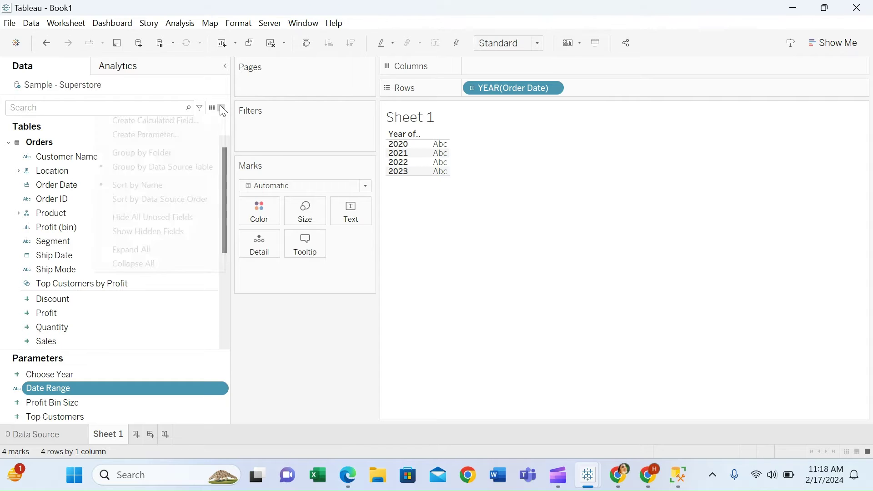
click(181, 133)
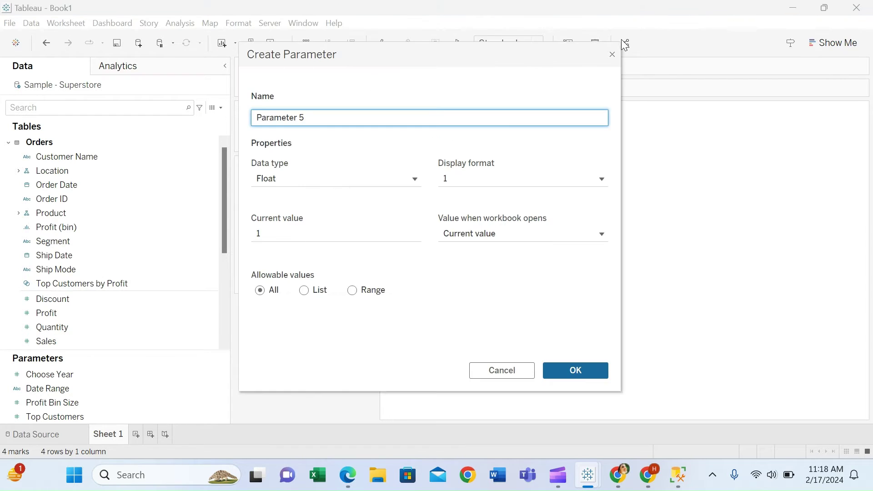
click(610, 56)
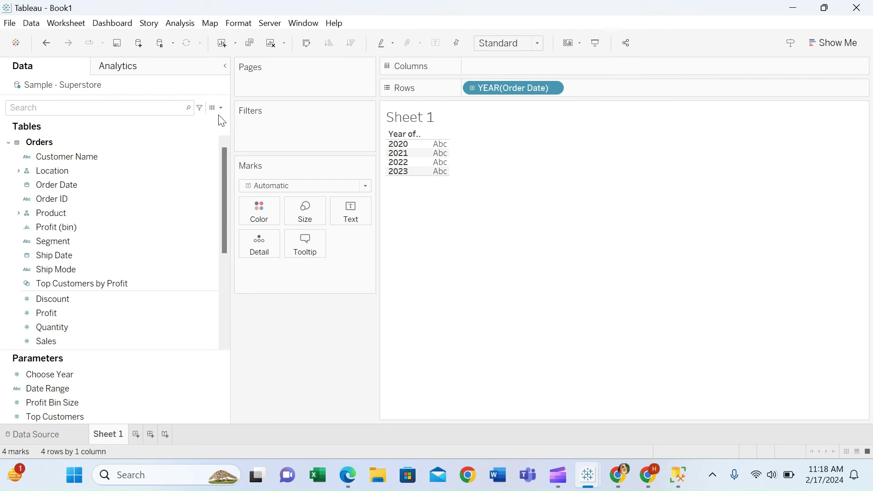
Step: Create a calculated field named Filter - Current Selection
click(221, 108)
click(203, 119)
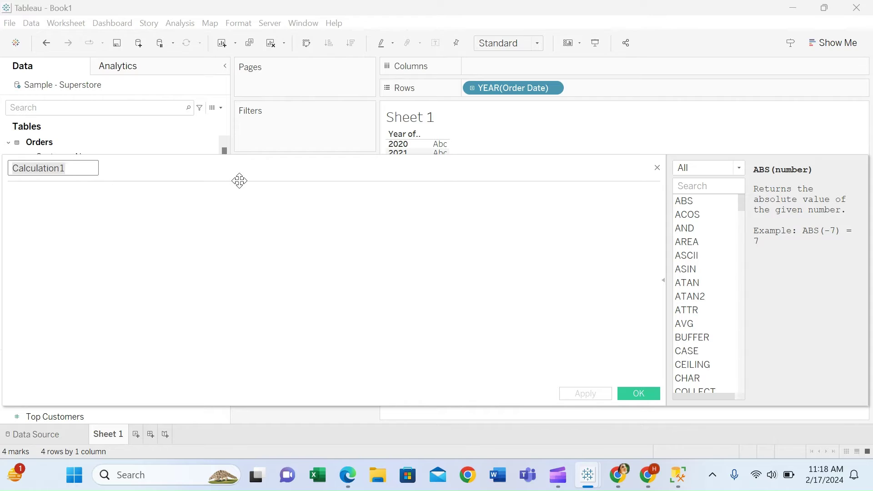
text(Filter - )
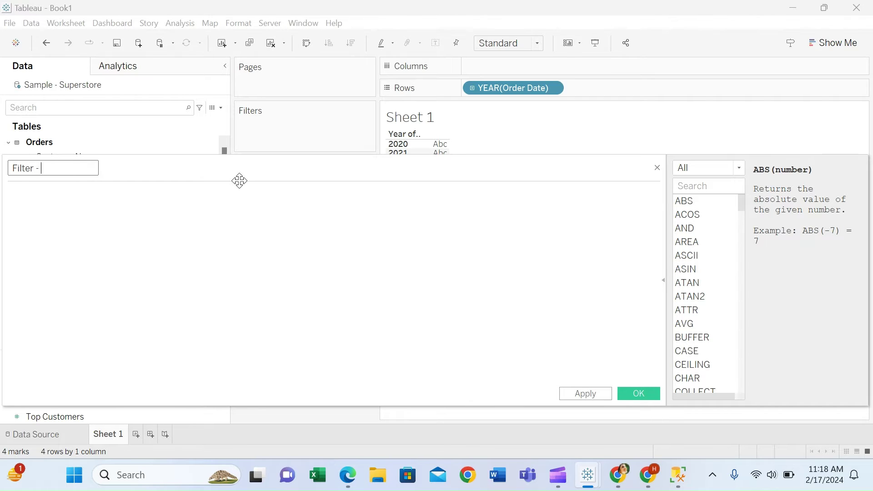
text(Current Selection)
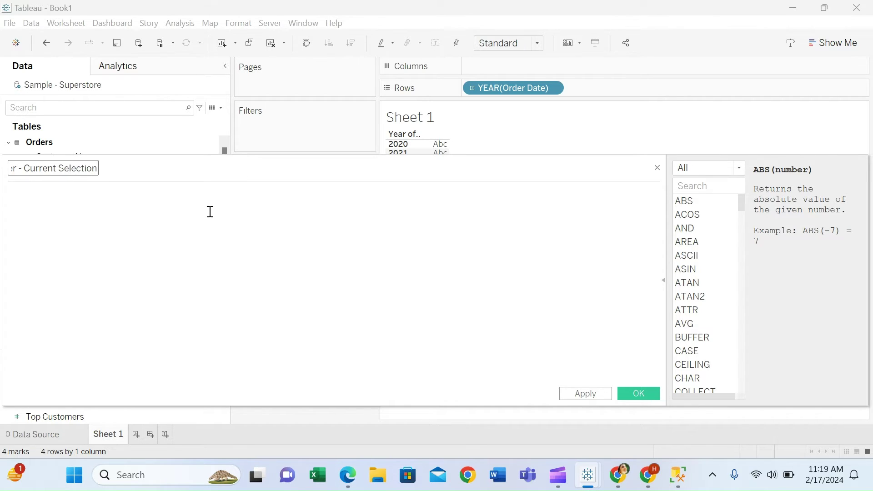
Step: Start the calculation's formula with the condition if [Date Range]='Year' then
click(206, 215)
text(if date)
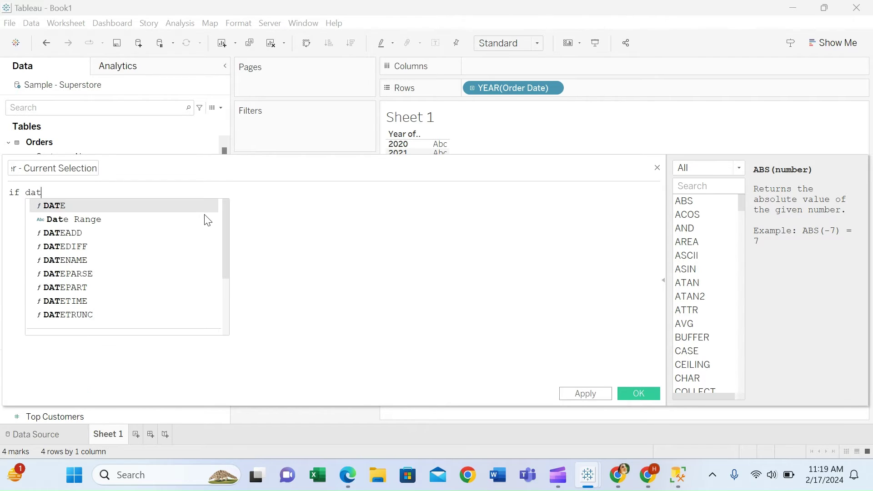
click(205, 219)
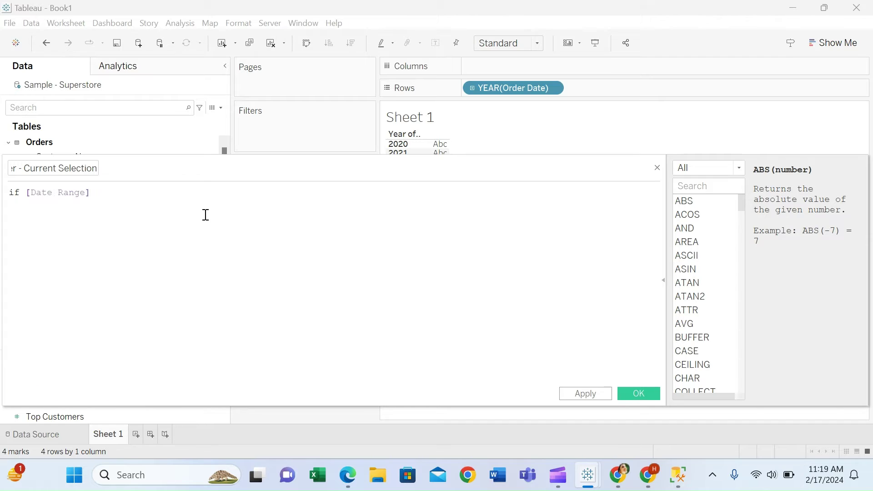
text(='Year)
text(' then )
Step: Complete the formula with [Choose Year]=YEAR([Order Date]) END and save the calculated field
text([cho)
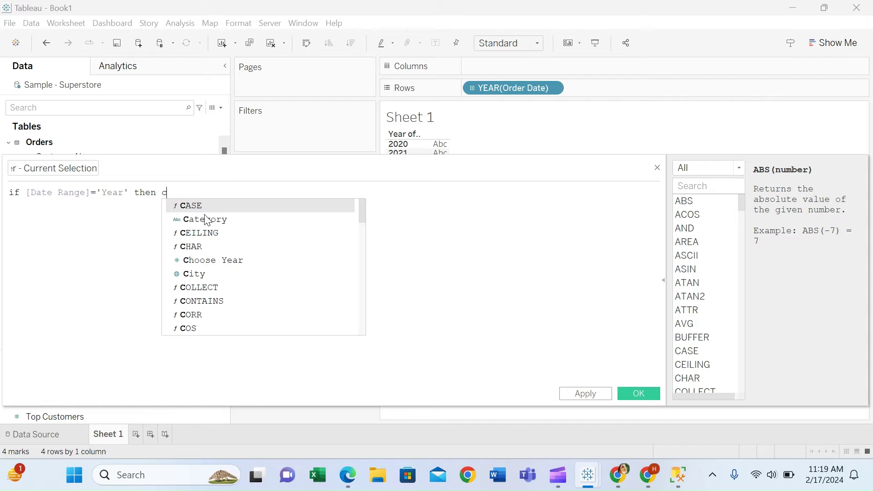
key(Return)
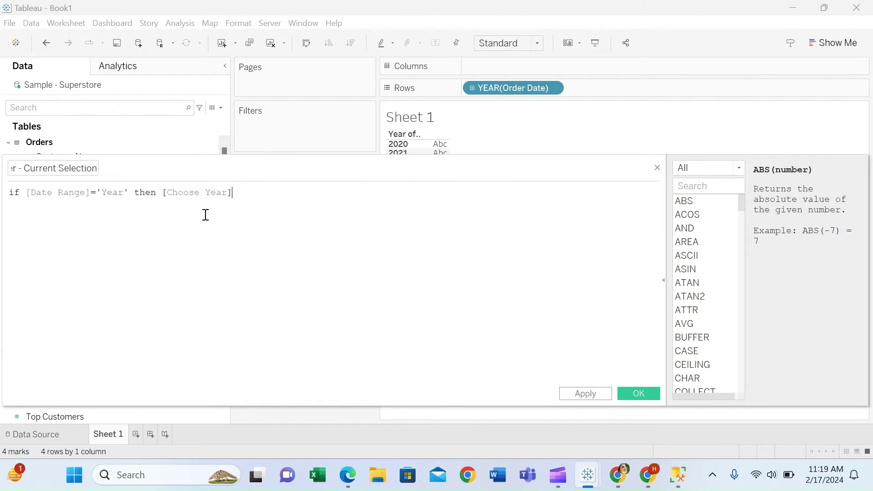
text(=yea)
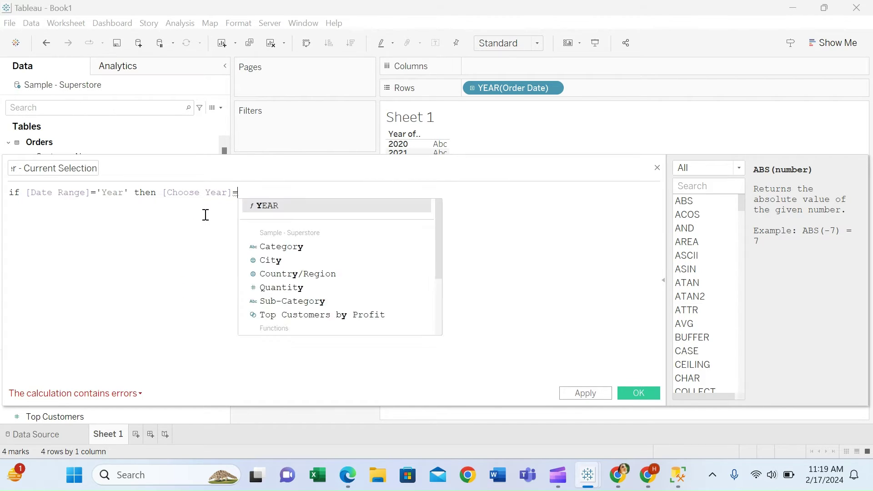
key(Return)
text([ord)
key(Return)
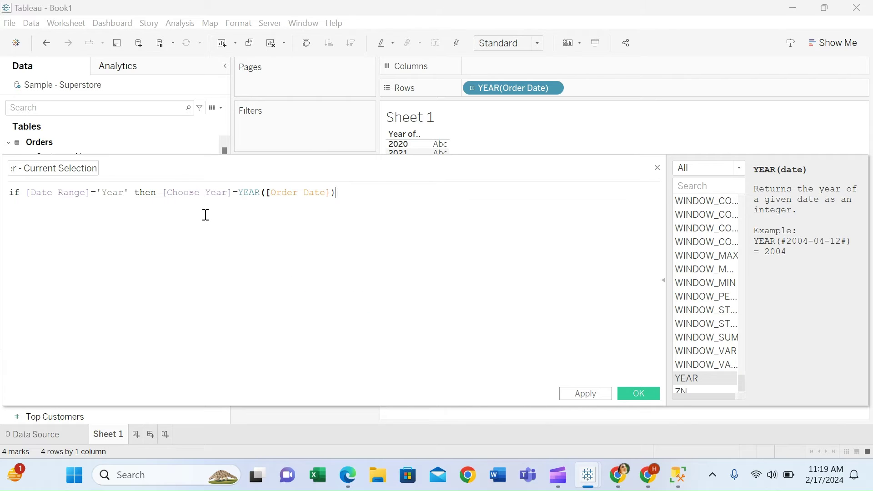
text(END)
click(631, 391)
Step: Filter the sheet by Filter - Current Selection, keeping only True
drag(140, 165, 280, 130)
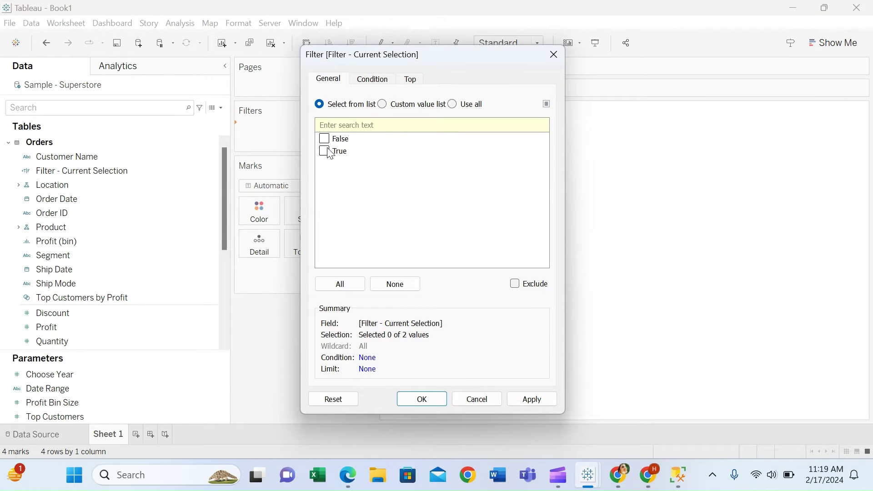
click(324, 151)
click(417, 401)
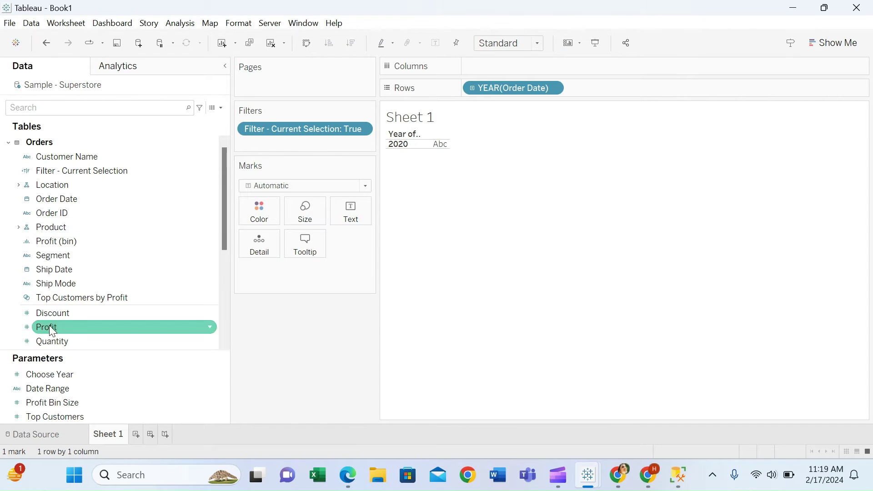
Step: Show the Choose Year parameter control on the sheet and set it to 2022
right_click(59, 376)
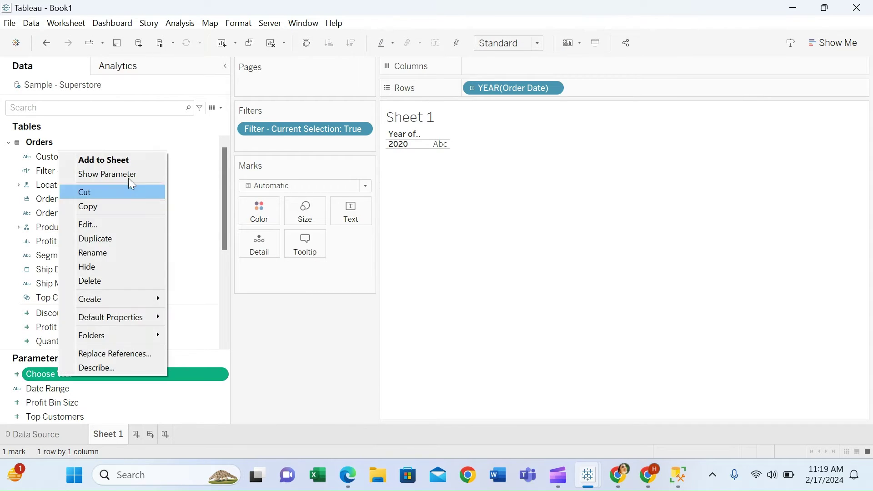
click(128, 176)
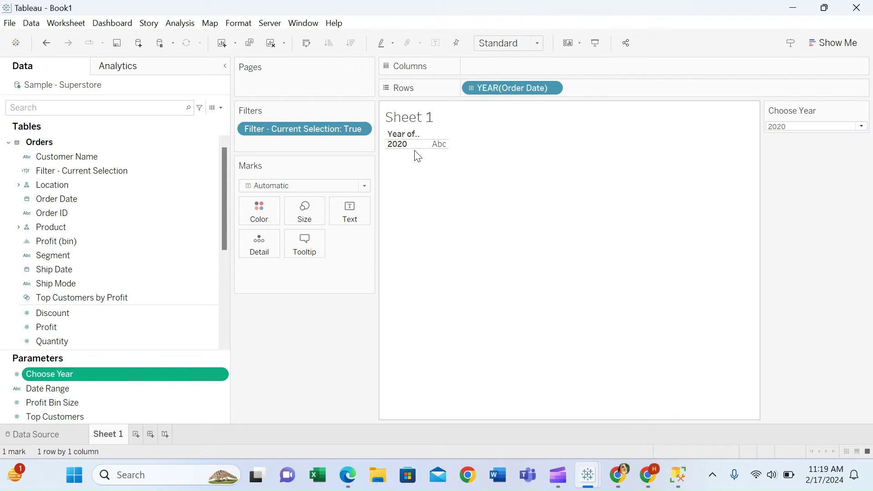
click(796, 126)
click(791, 160)
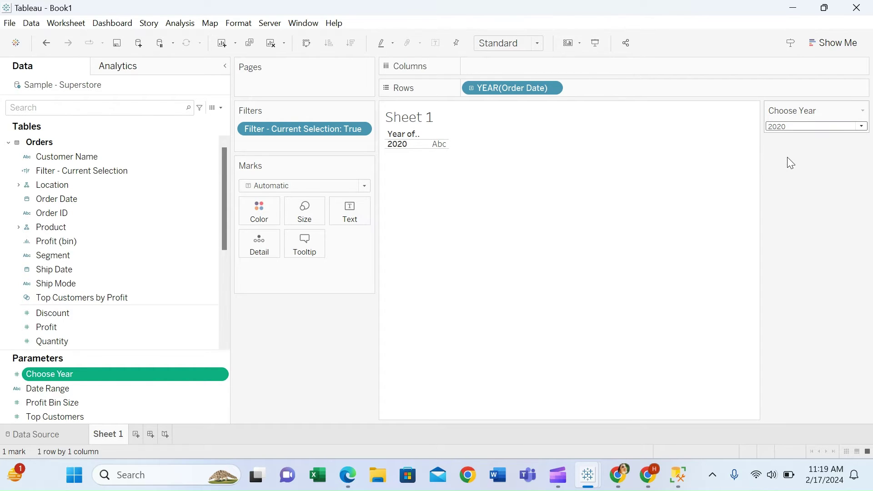
Step: Show the Date Range parameter control on the sheet and view its list of options
right_click(41, 385)
click(102, 163)
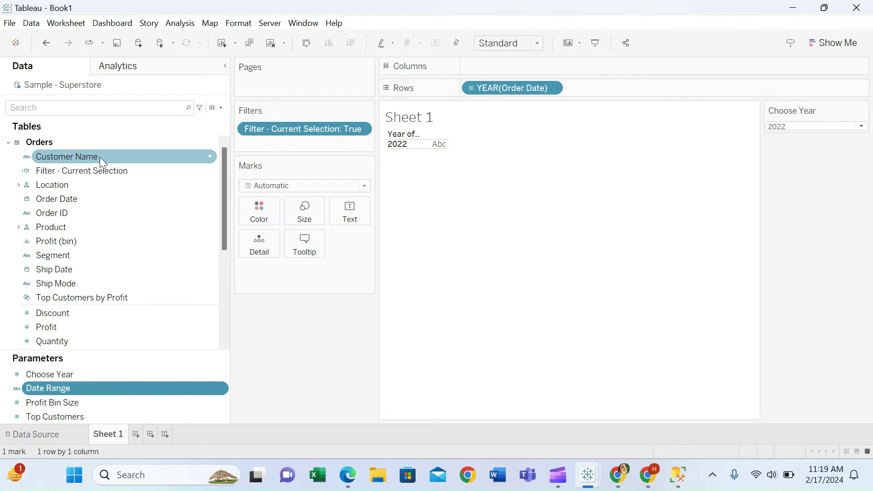
click(795, 163)
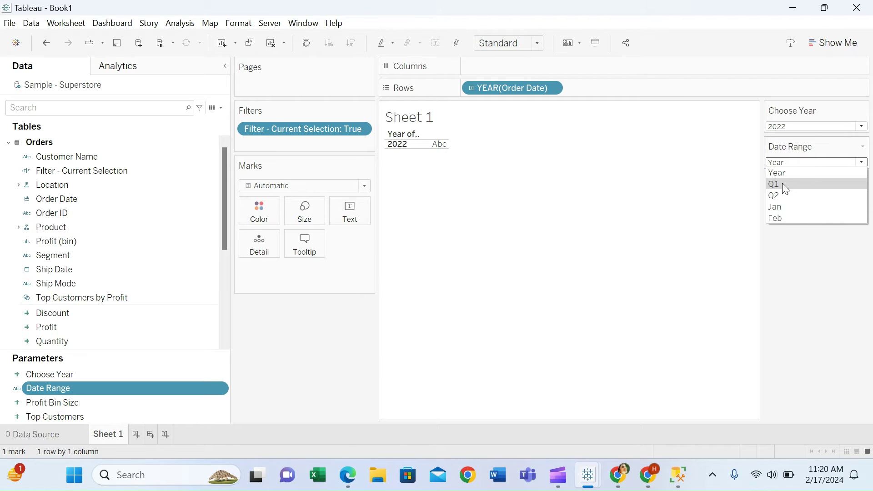
Step: Expand YEAR(Order Date) in Rows down to quarters and check the Date Range options
click(476, 90)
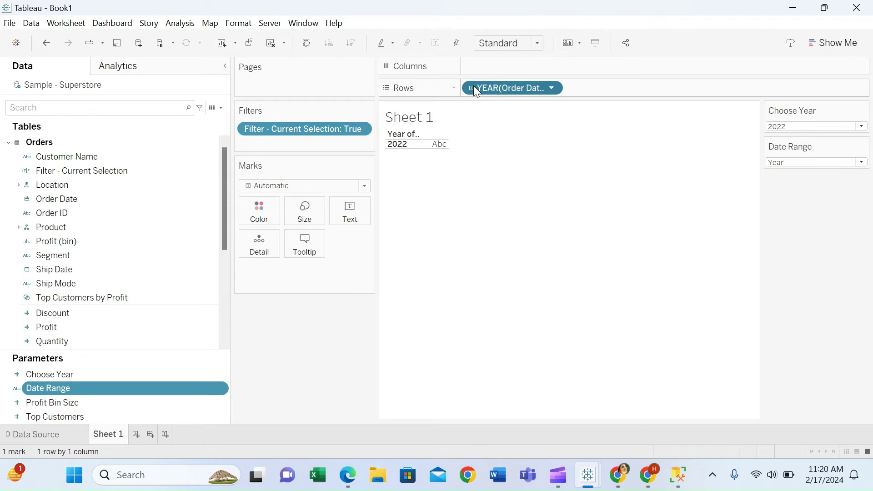
click(472, 88)
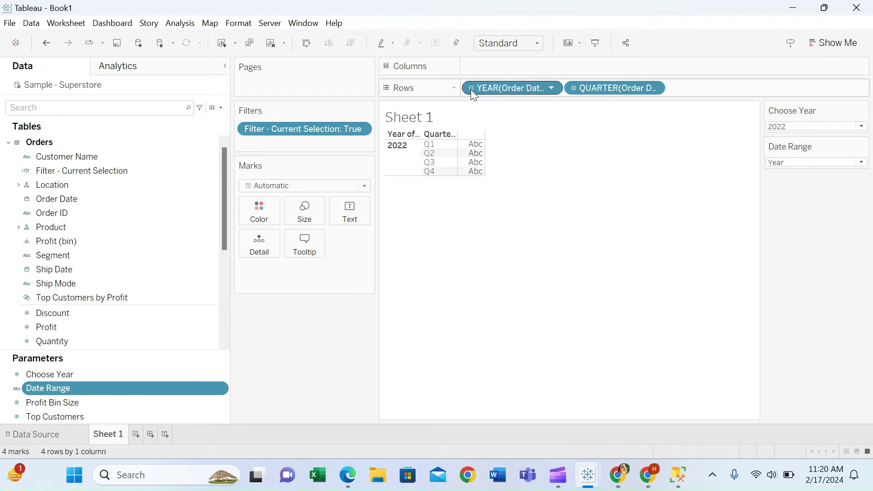
click(809, 164)
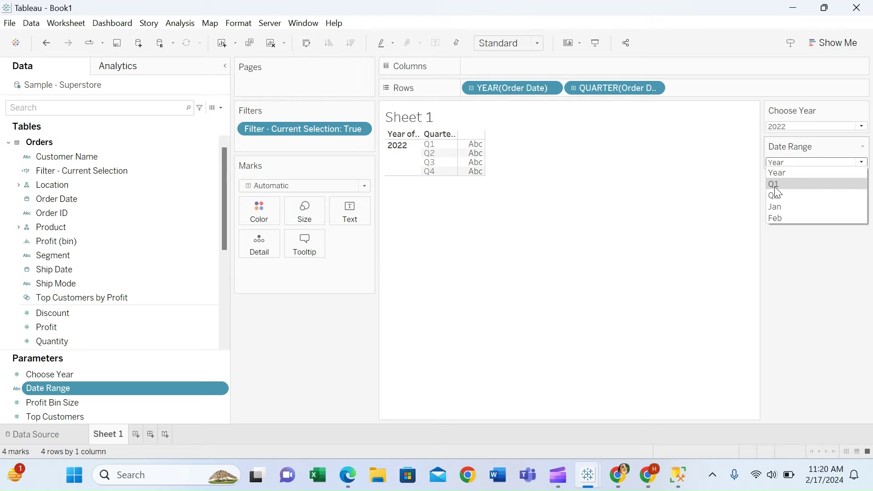
Step: Open the Filter - Current Selection calculation for editing and begin an ELSEIF branch on a new line below the Year condition
click(79, 170)
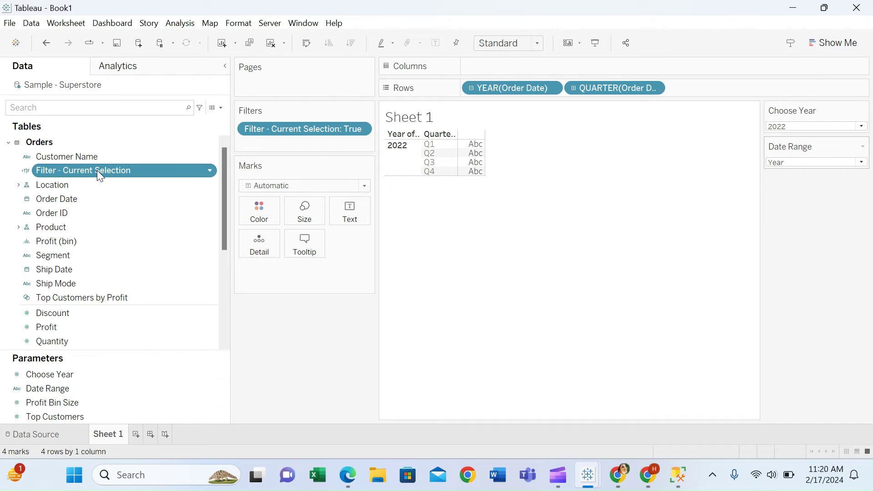
right_click(97, 170)
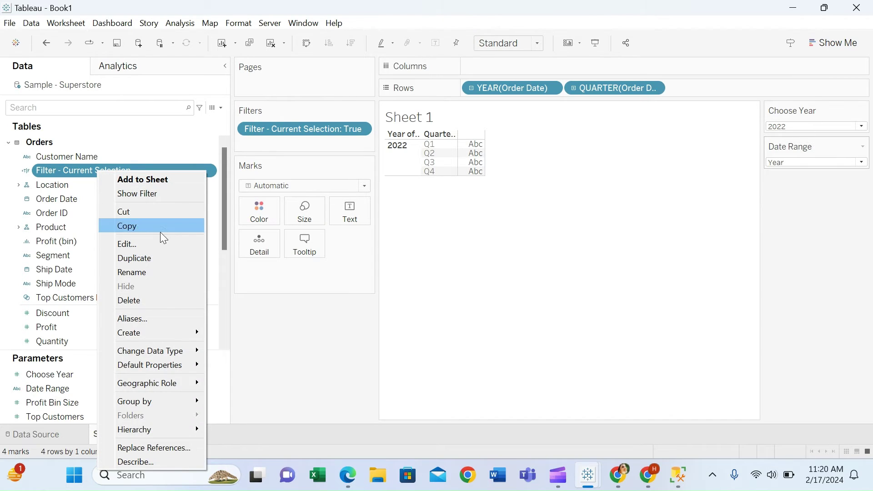
click(155, 245)
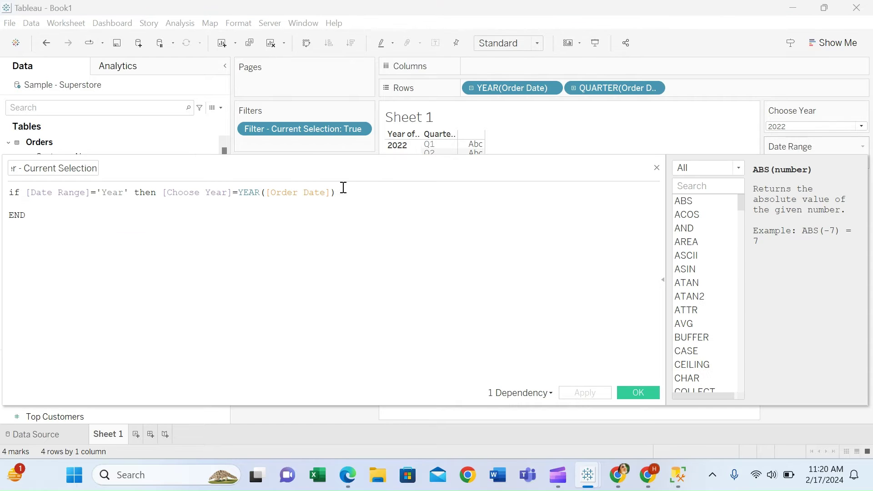
key(Return)
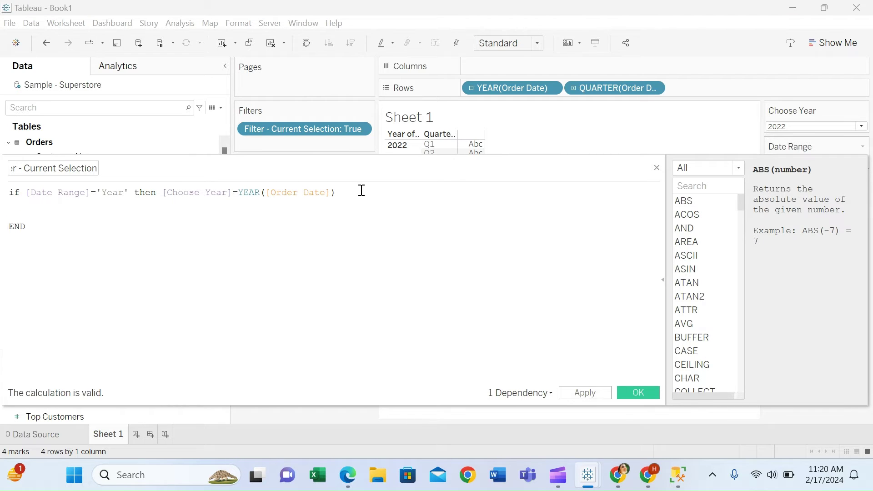
text(else)
key(Down)
key(Return)
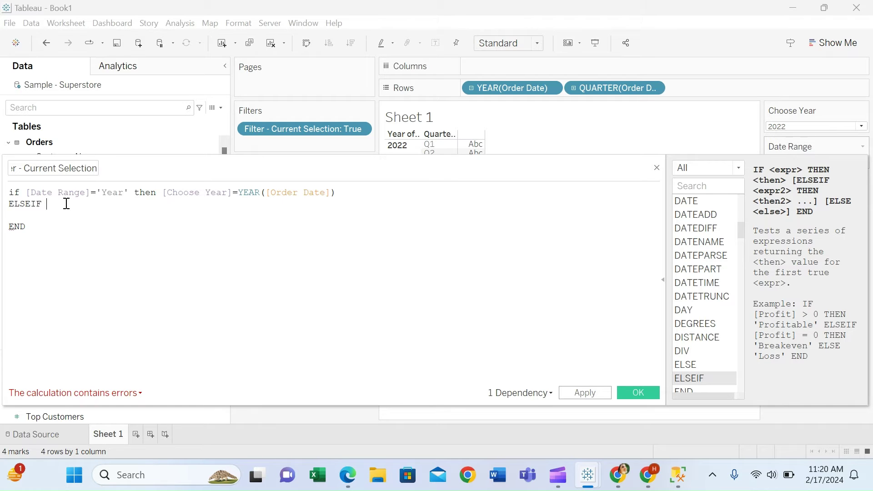
Step: Complete the ELSEIF condition as left([Date Range],1)='Q' followed by then
text(lef)
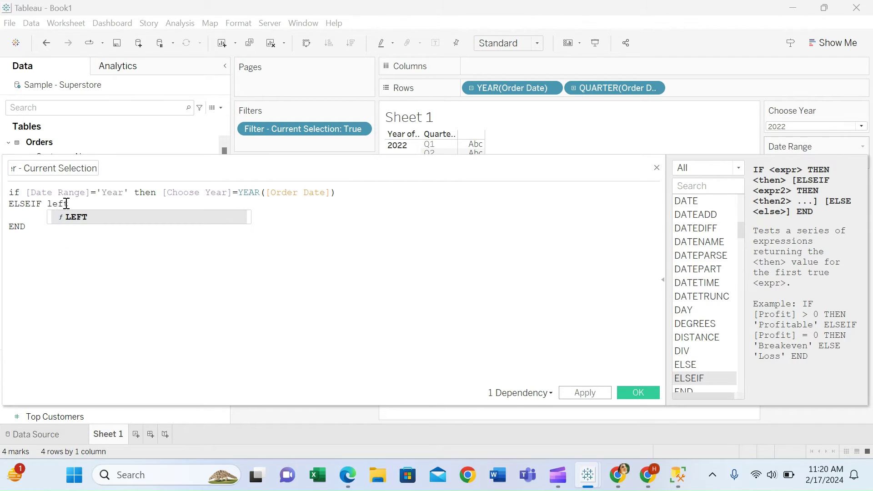
text(t(date)
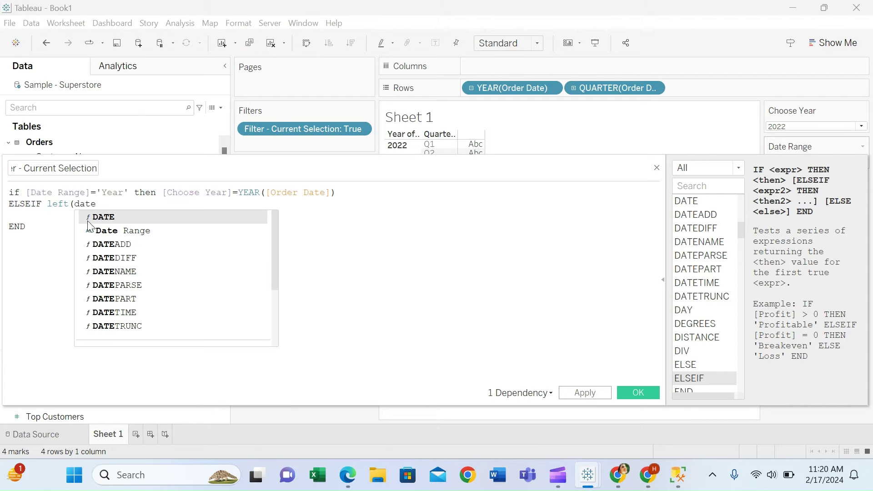
click(114, 230)
key(Return)
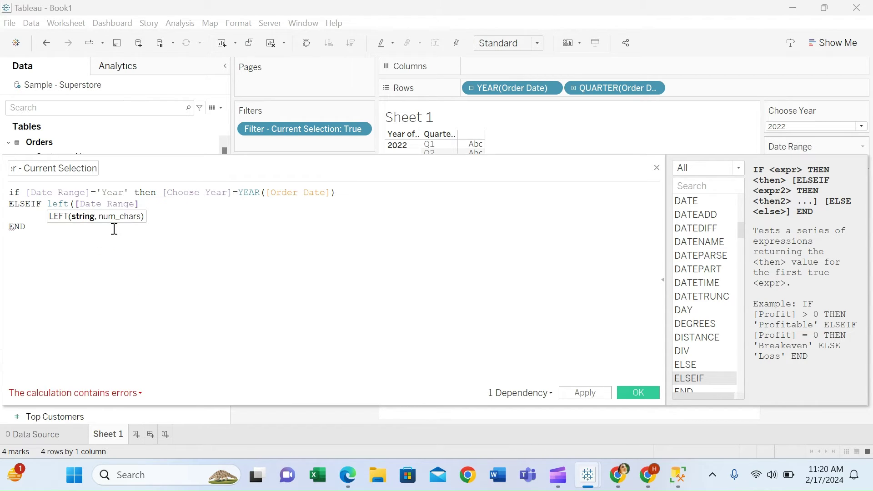
text(,1))
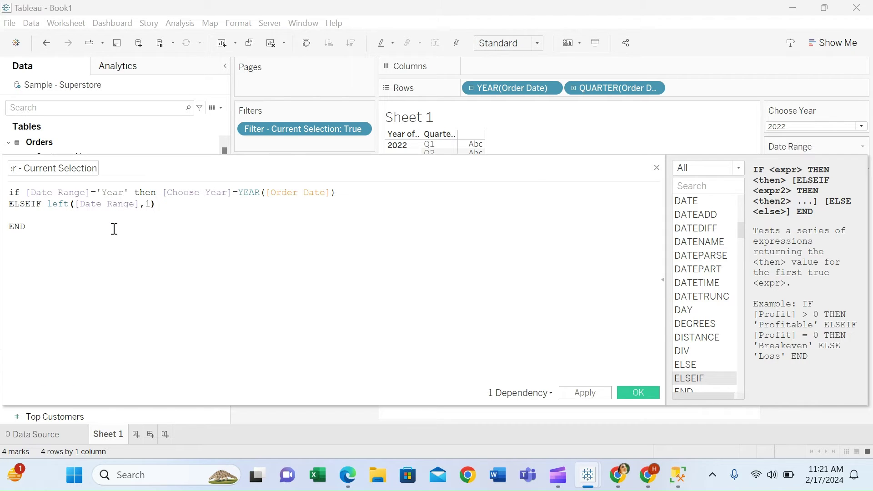
text(='Q' then )
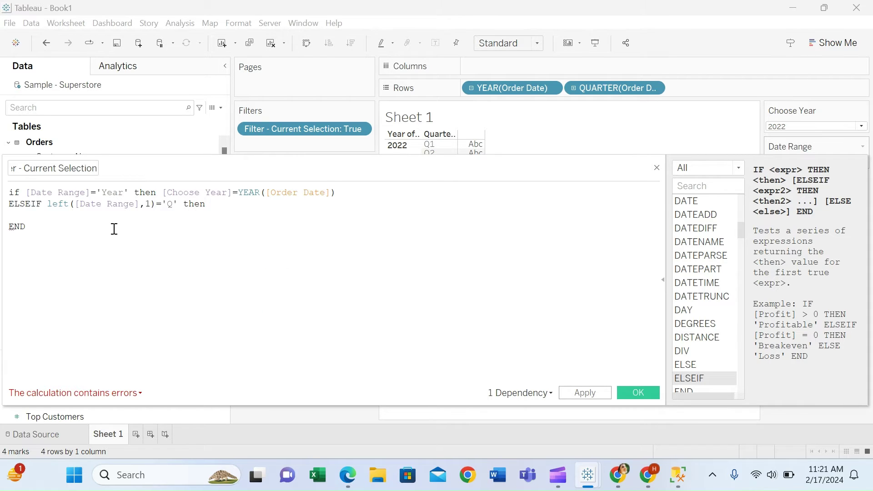
Step: Add the comparison [Choose Year]=YEAR([Order Date]) as the result of the 'Q' branch
text([Cho)
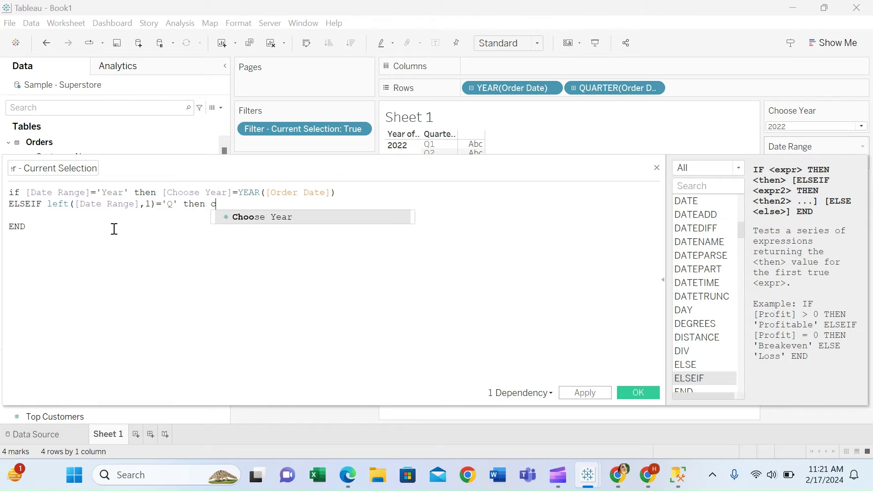
key(Return)
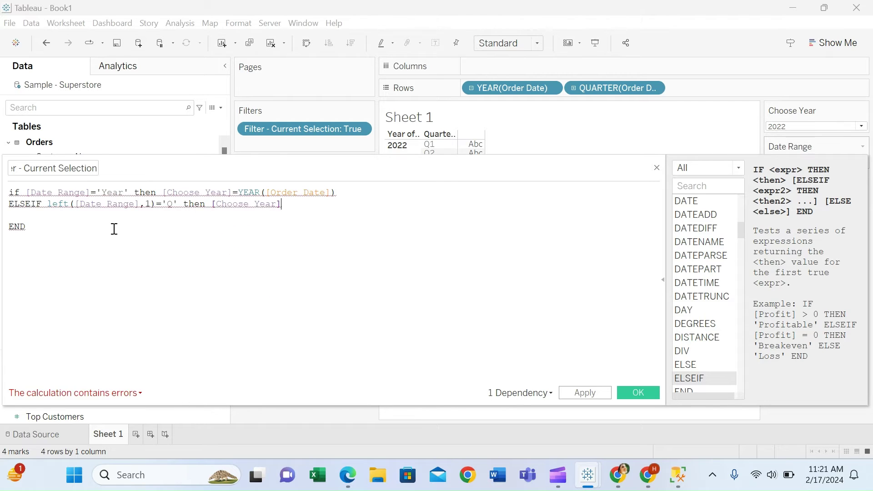
text(=year)
key(Return)
text(ordere)
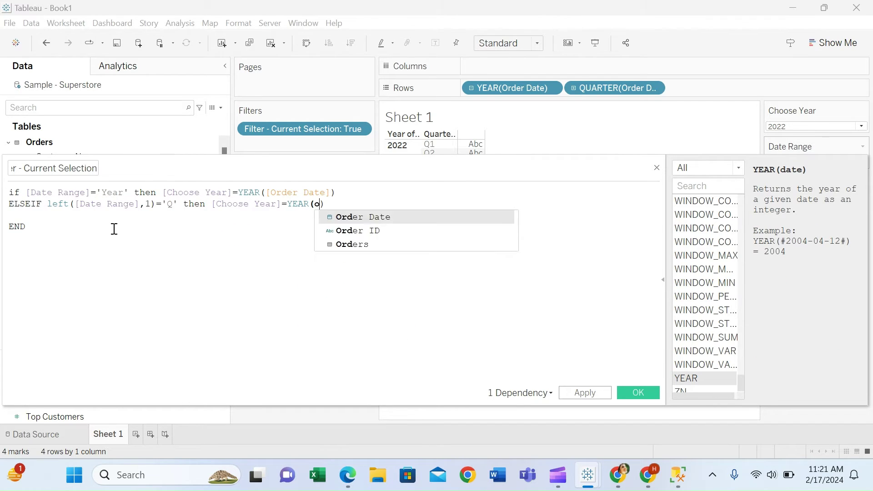
key(Return)
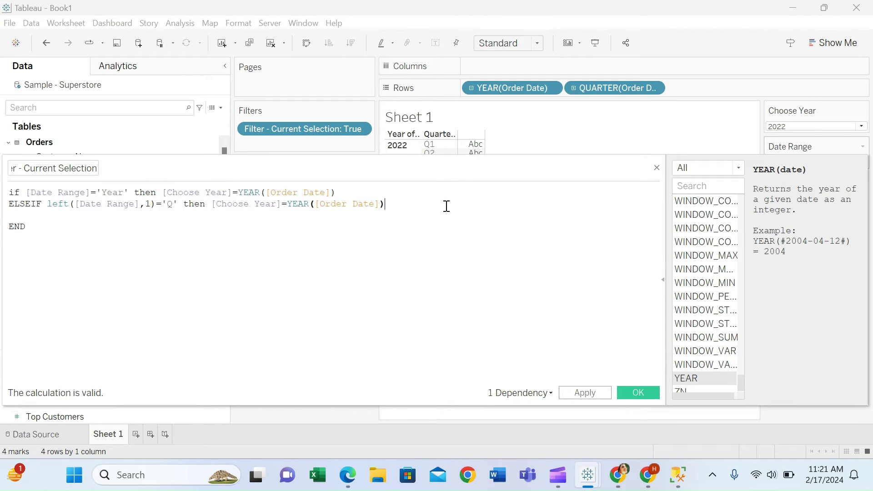
Step: Extend the 'Q' branch with a second condition starting and QUARTER([Order Date])=
text(and)
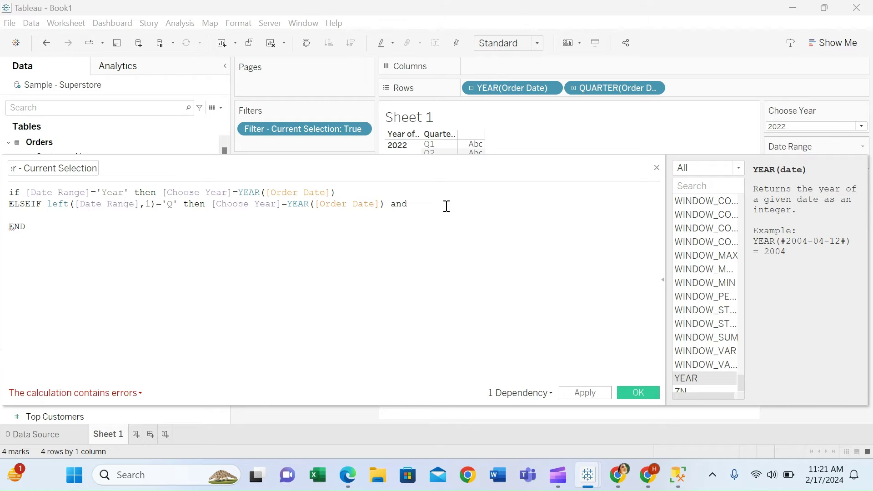
text(quart)
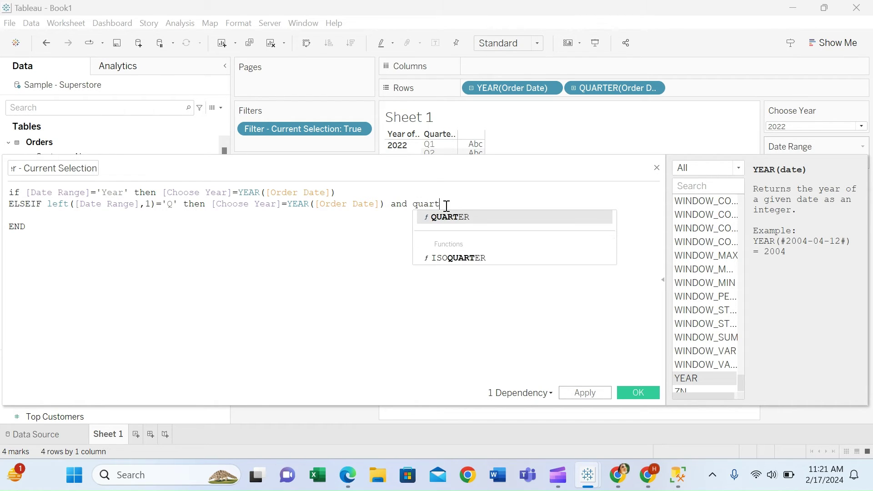
key(Return)
text([ord)
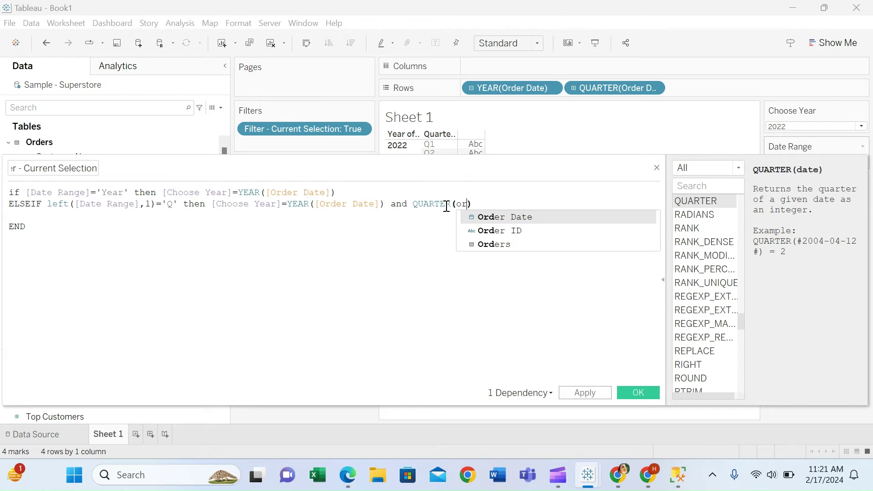
key(Return)
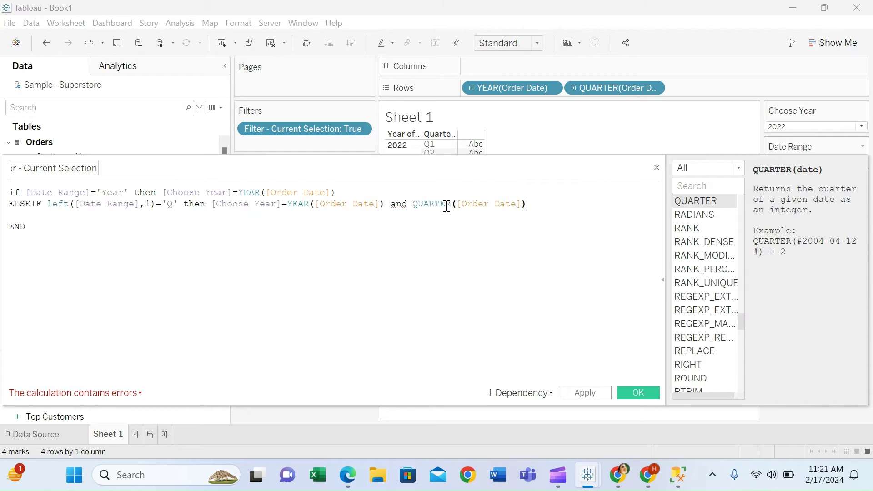
text(=)
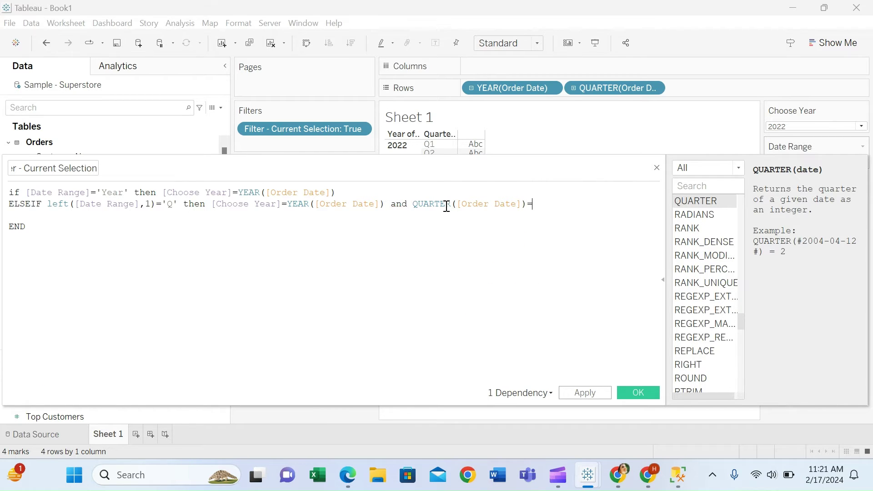
Step: Compare the quarter with RIGHT([Date Range],1), the last character of the Date Range parameter
text(right)
key(BackSpace)
key(BackSpace)
key(BackSpace)
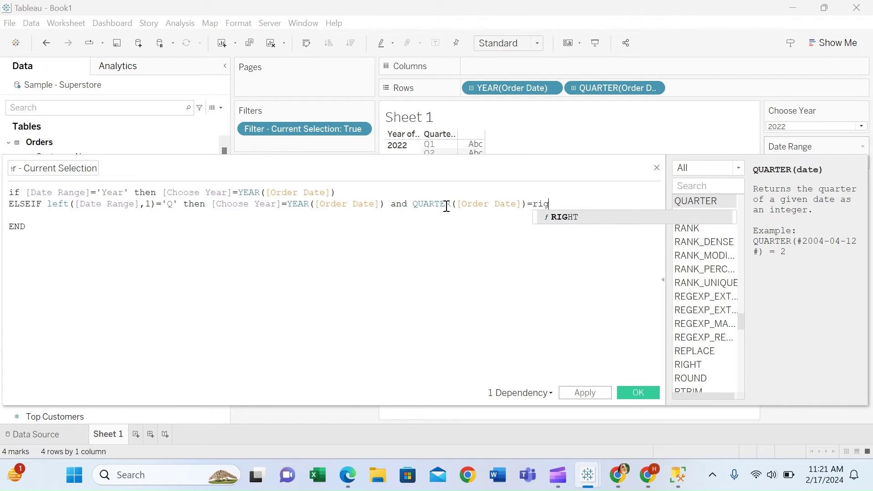
key(BackSpace)
key(BackSpace)
text(right)
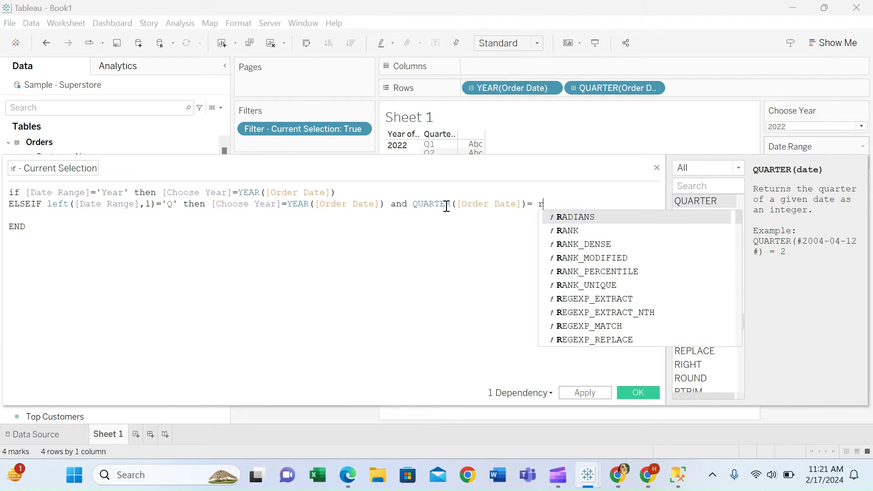
key(Return)
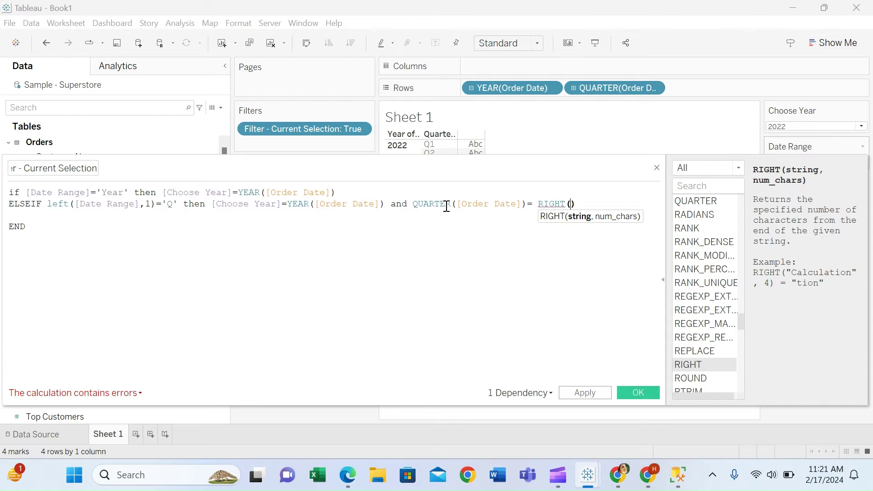
text(cho)
key(BackSpace)
key(BackSpace)
key(BackSpace)
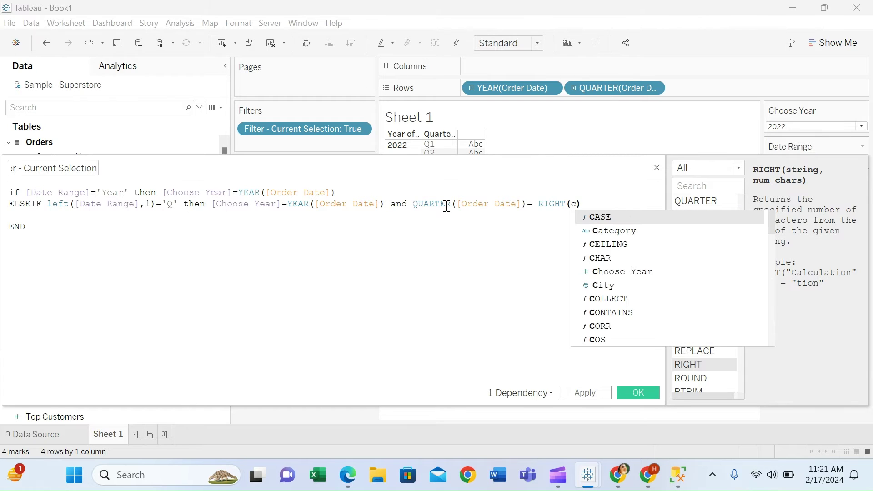
text(date)
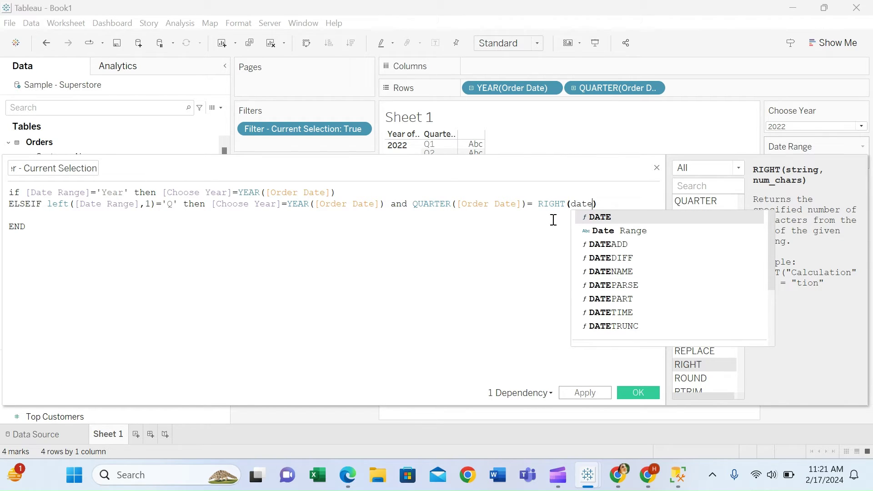
click(630, 230)
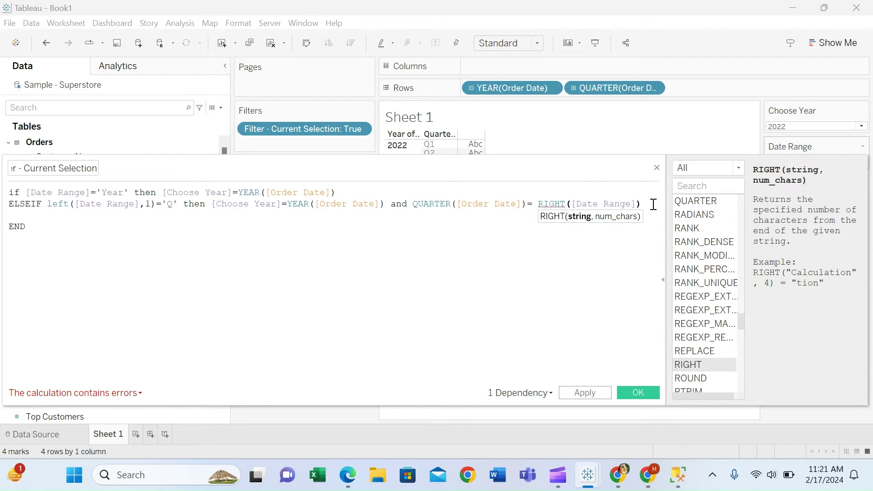
text(,1)
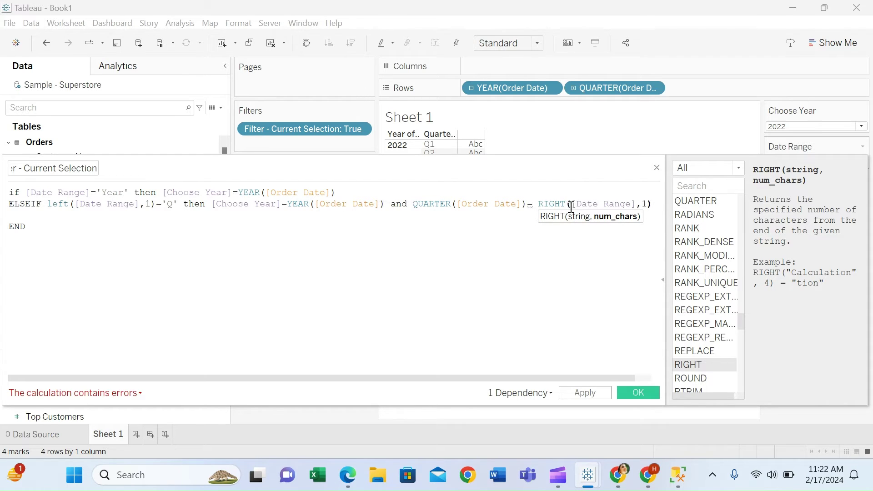
Step: Insert int( directly before the RIGHT function to convert its result to an integer
click(539, 204)
text(in)
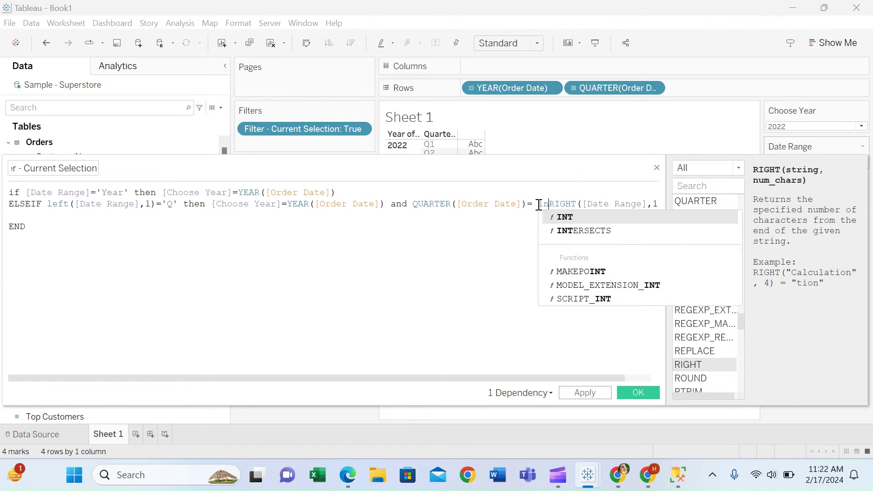
text(t()
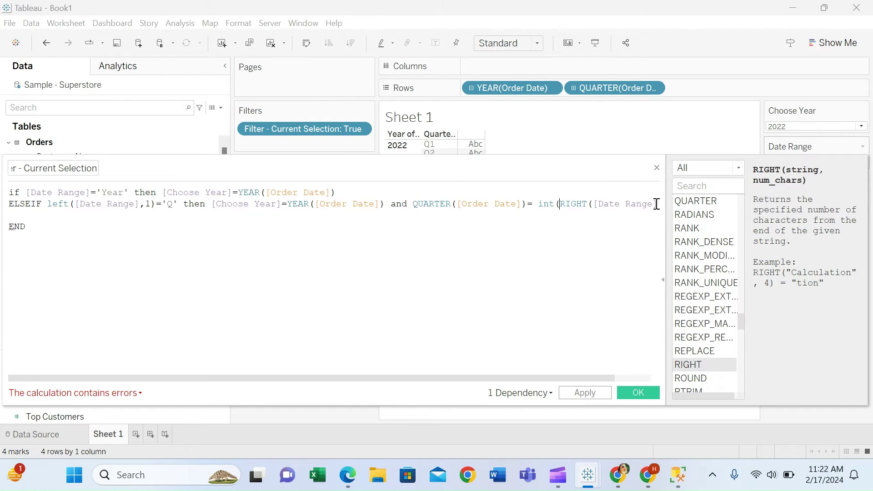
Step: Break the formula before and QUARTER so that condition sits on its own line, without a leading space
click(388, 204)
key(Return)
click(323, 215)
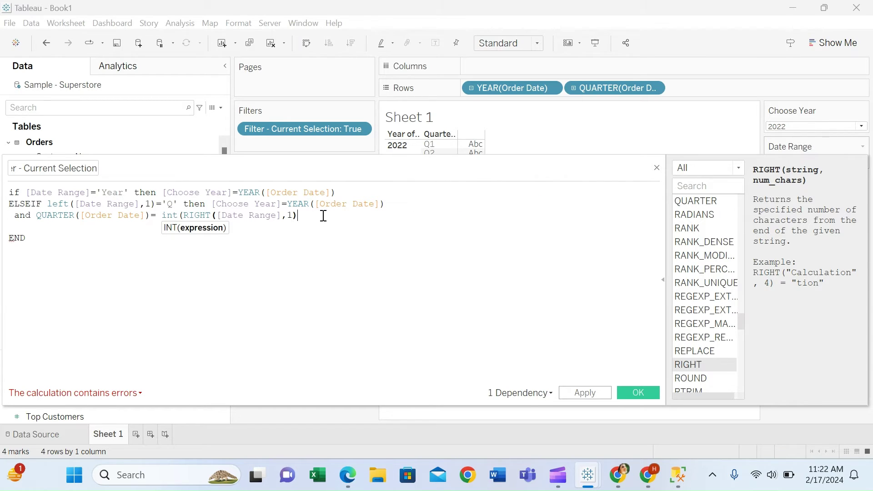
click(17, 215)
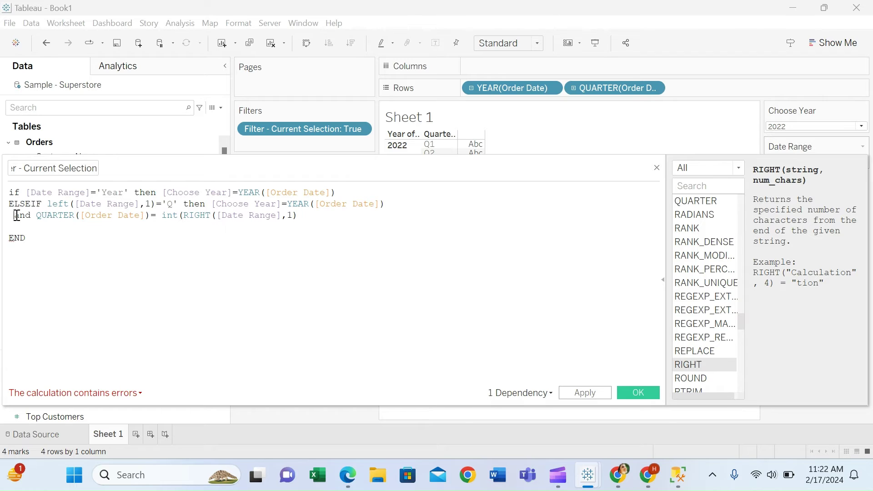
key(BackSpace)
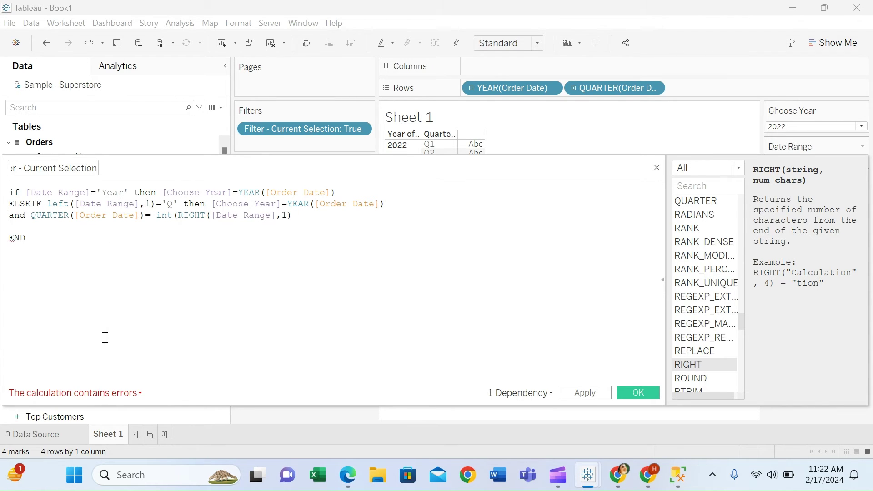
Step: Check the calculation error, add the missing closing parenthesis of the int function, and shift the calculation editor slightly aside
mouse_move(109, 393)
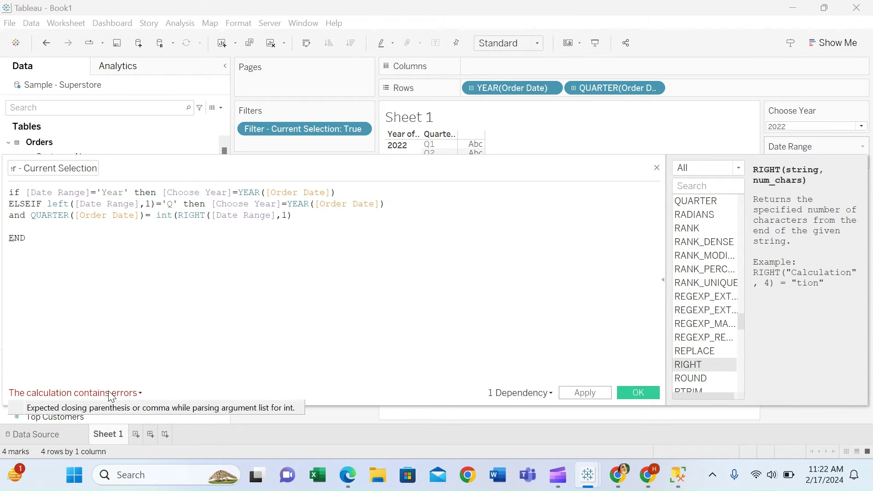
click(304, 219)
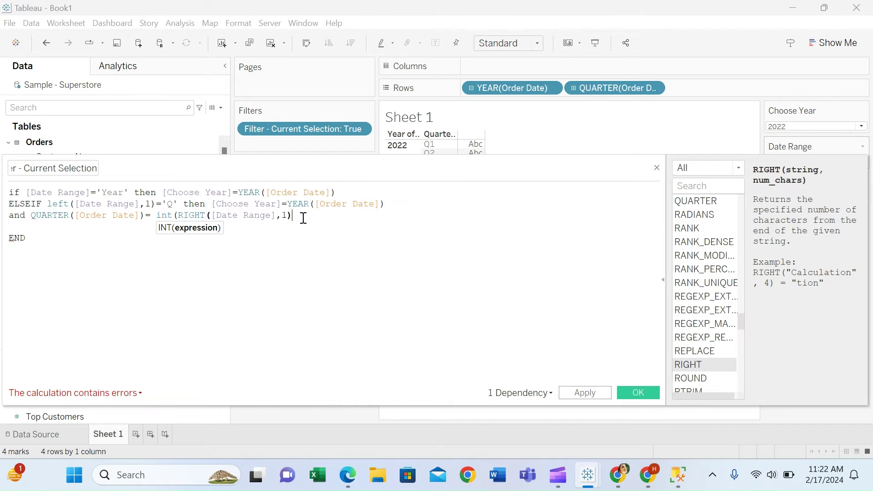
text())
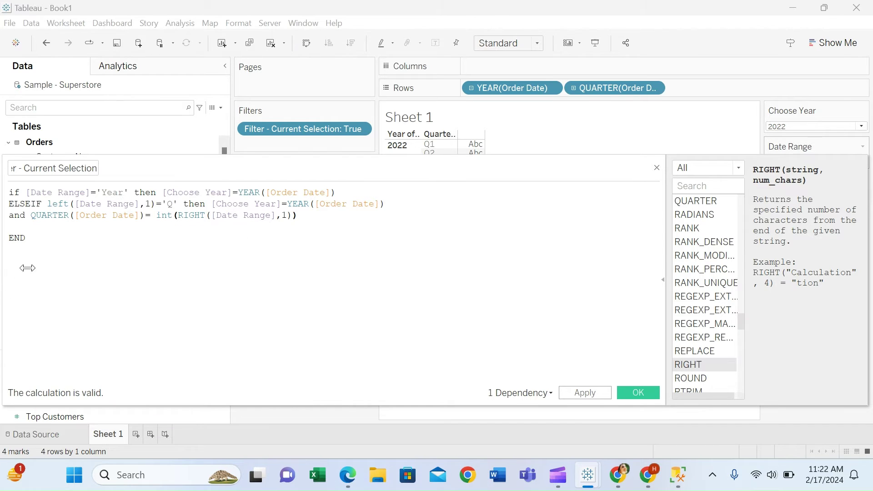
drag(214, 167, 263, 172)
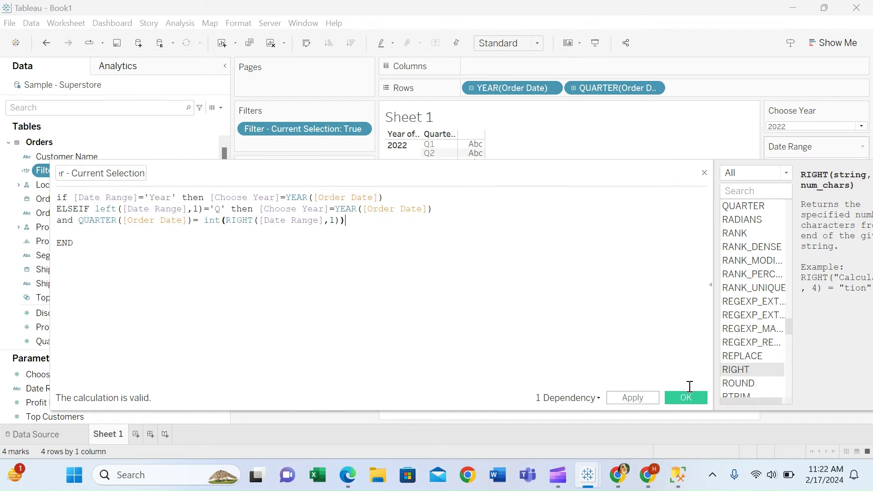
Step: Save the calculation and test the filter with Date Range Q1, Choose Year 2023, and Date Range Q2
click(686, 398)
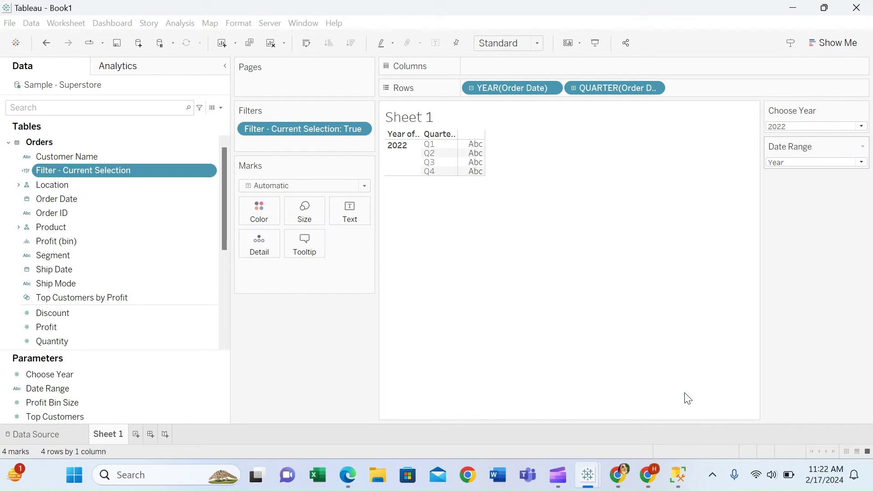
click(801, 162)
click(791, 174)
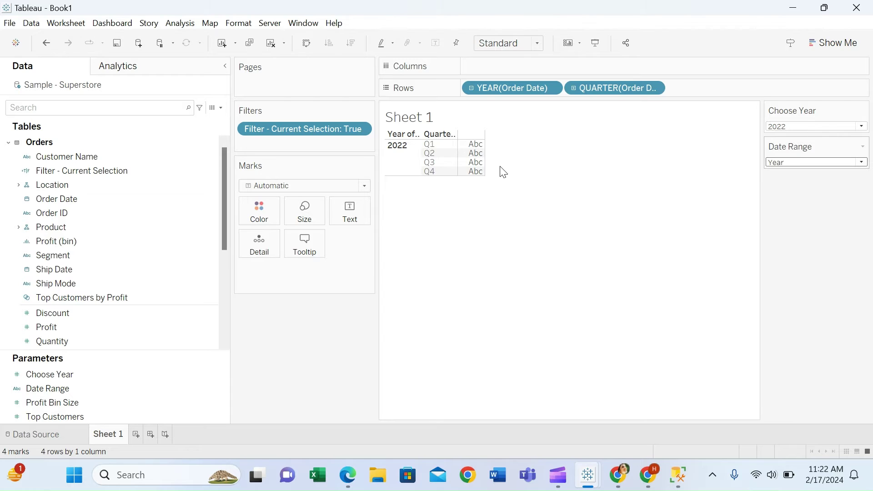
click(785, 131)
click(778, 169)
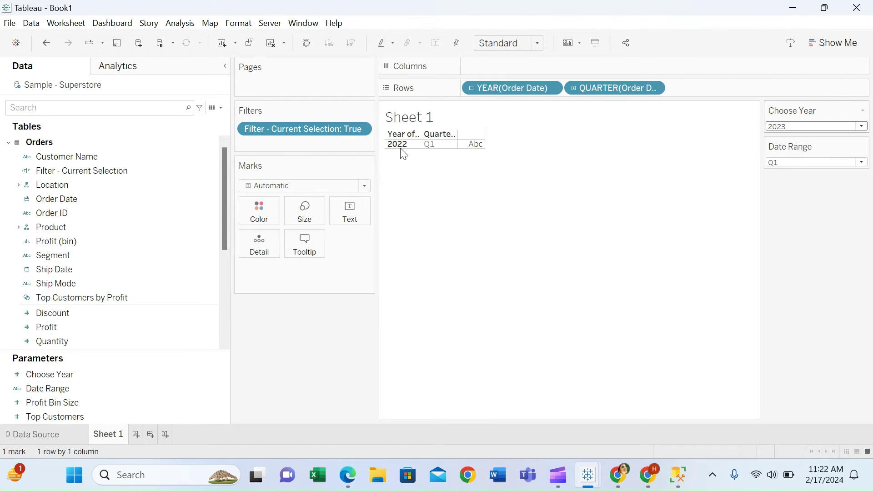
click(795, 163)
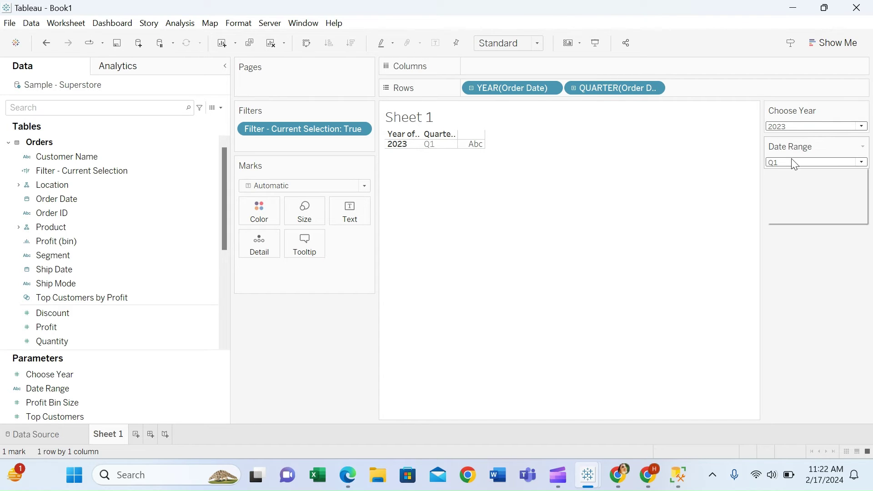
click(777, 193)
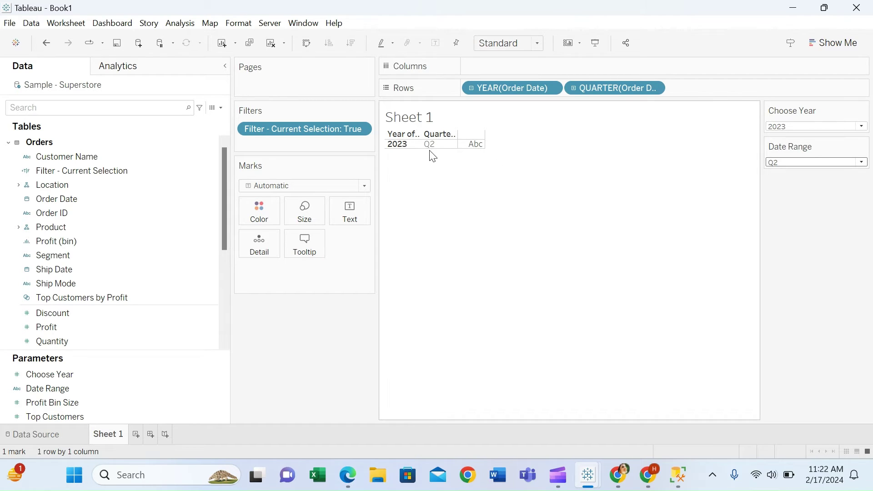
Step: Open the Filter - Current Selection calculation for editing, set its editor aside, and review the 'Q' and QUARTER conditions
click(113, 182)
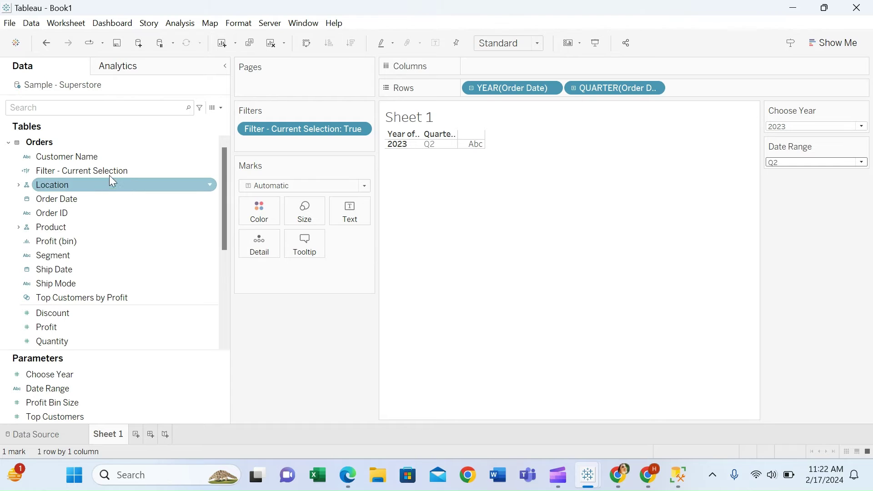
click(109, 172)
right_click(113, 177)
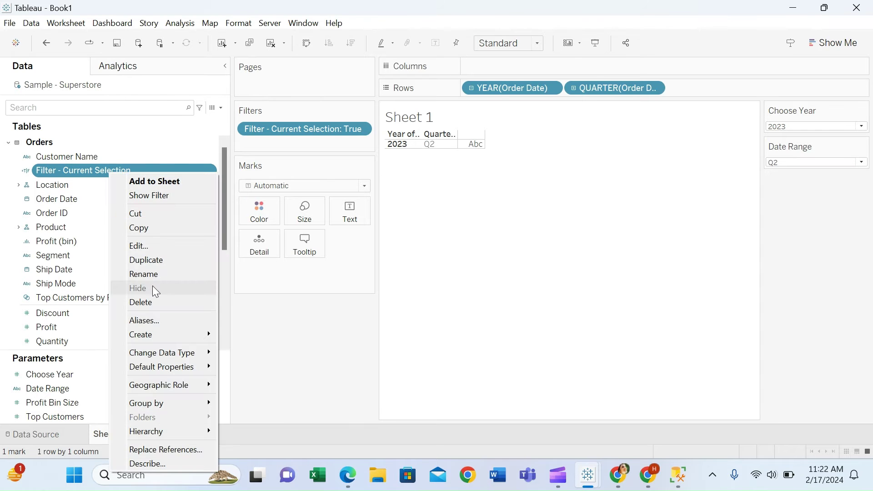
click(136, 246)
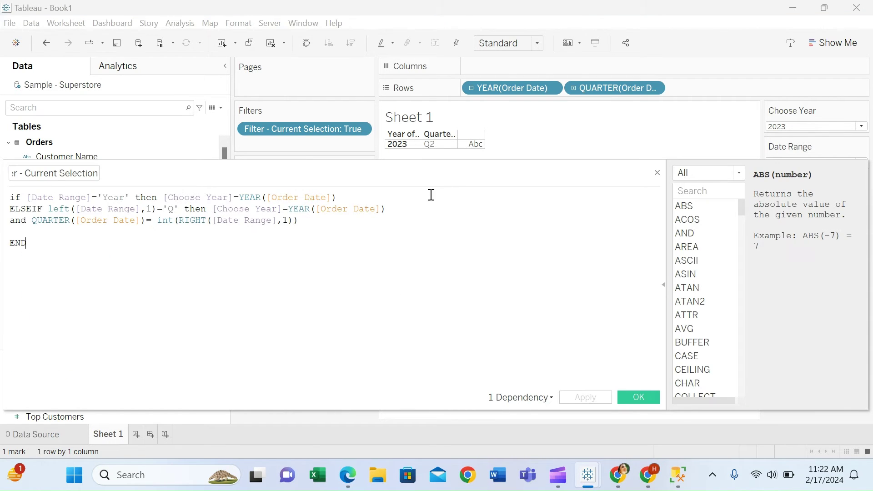
drag(443, 173, 579, 197)
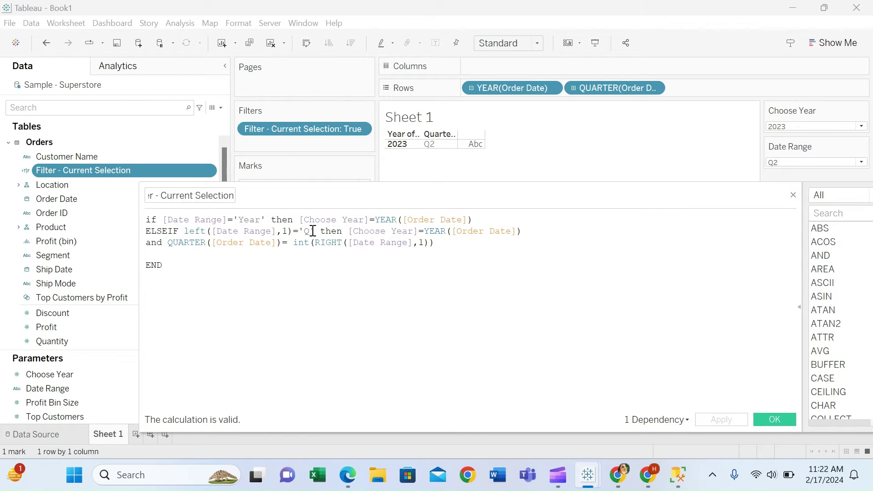
drag(316, 231, 301, 231)
drag(168, 243, 439, 243)
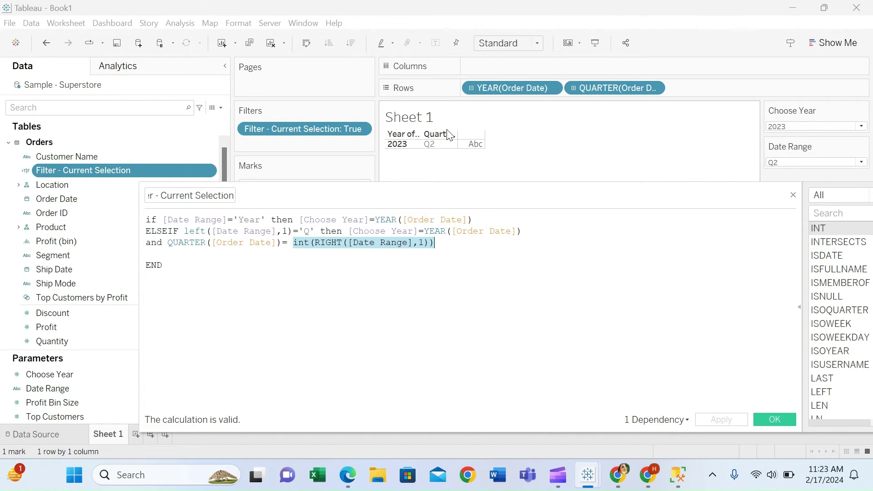
click(446, 241)
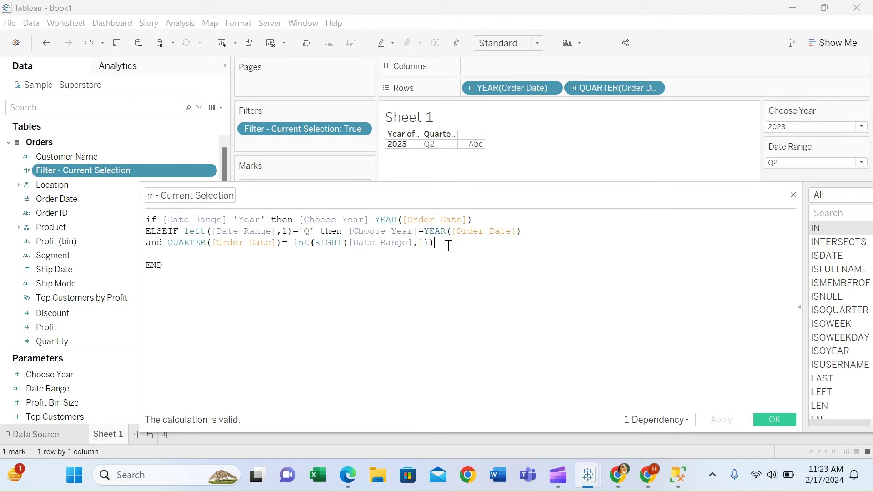
drag(446, 244, 140, 236)
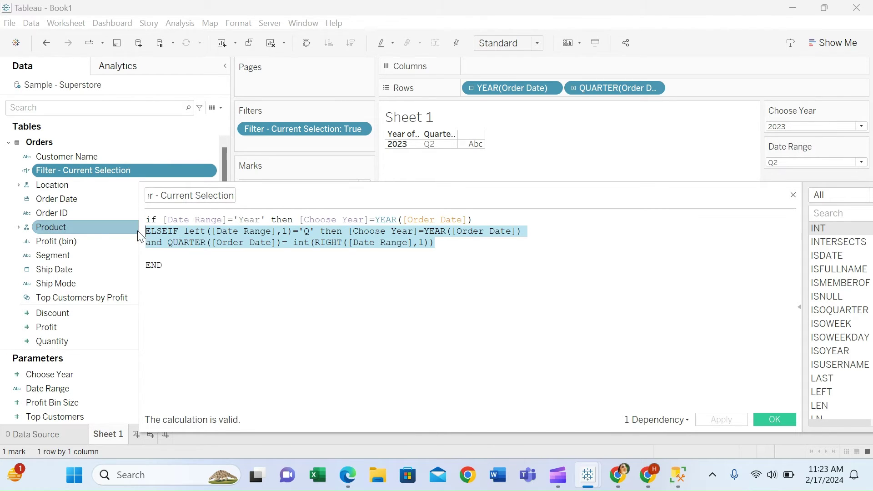
text(c)
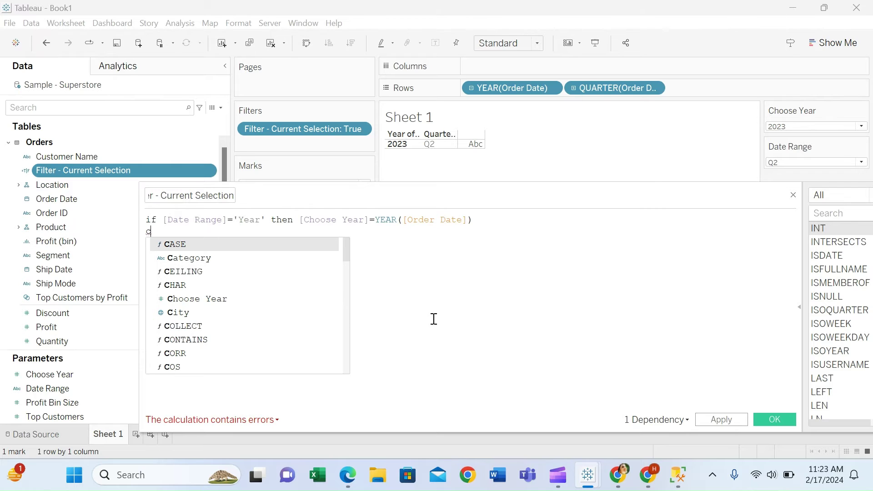
click(434, 318)
key(ctrl+z)
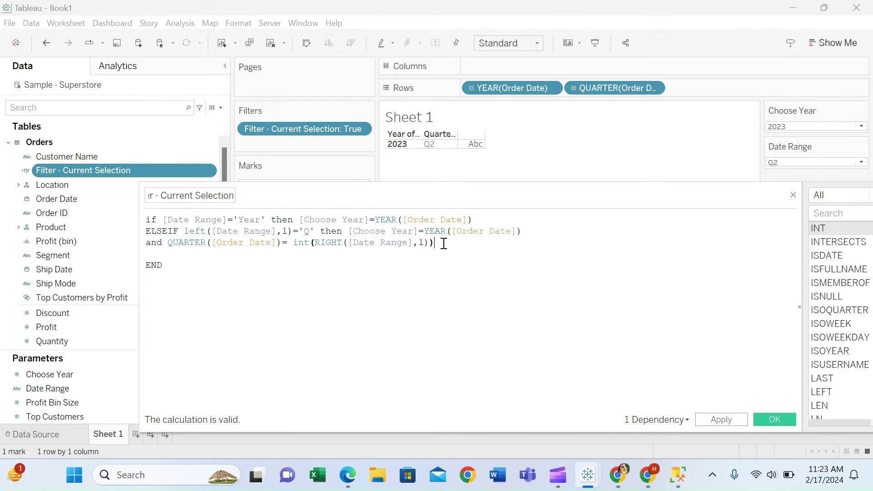
Step: Copy the two-line quarter ELSEIF branch and paste it on the empty line before END
drag(443, 244, 137, 230)
key(ctrl+c)
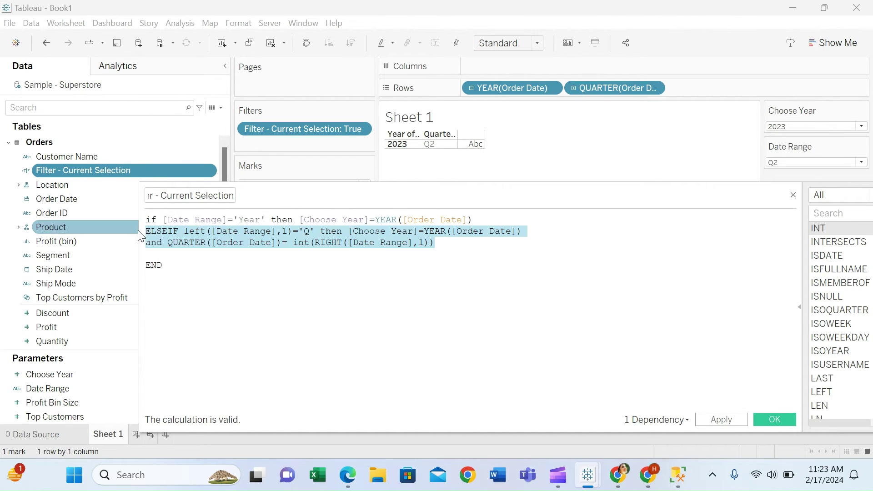
click(150, 255)
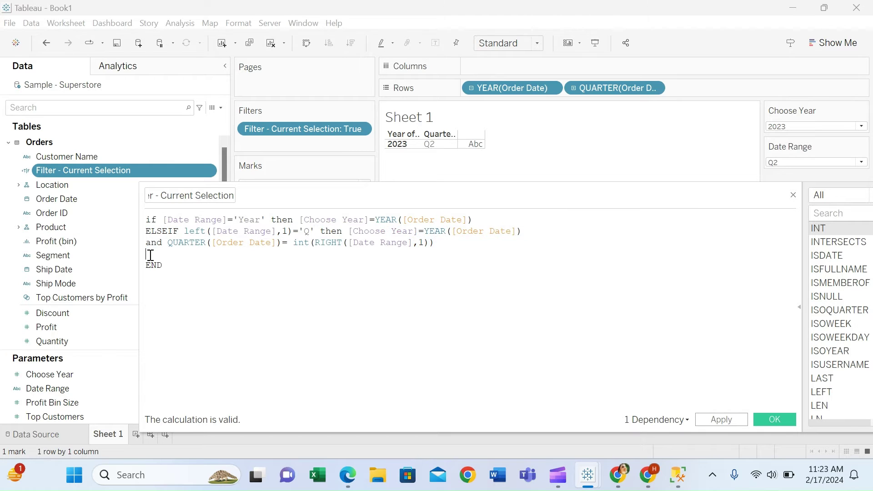
key(ctrl+v)
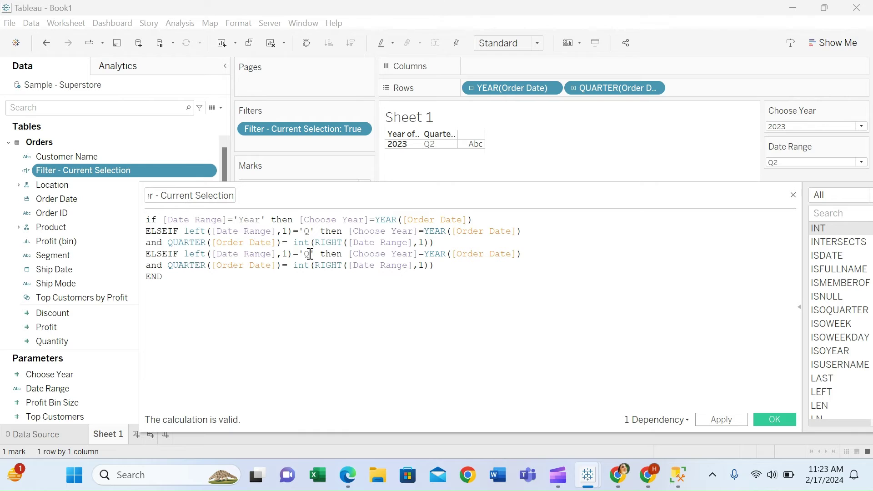
Step: Adapt the copied branch to months by replacing 'Q' with 'M' and QUARTER with MONTH, and save the calculation
key(BackSpace)
text(M)
double_click(190, 268)
text(MONTH)
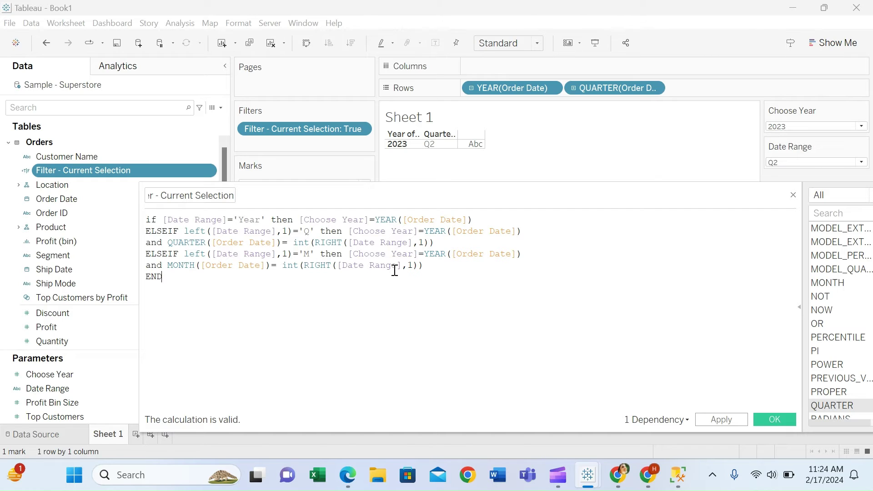
click(777, 419)
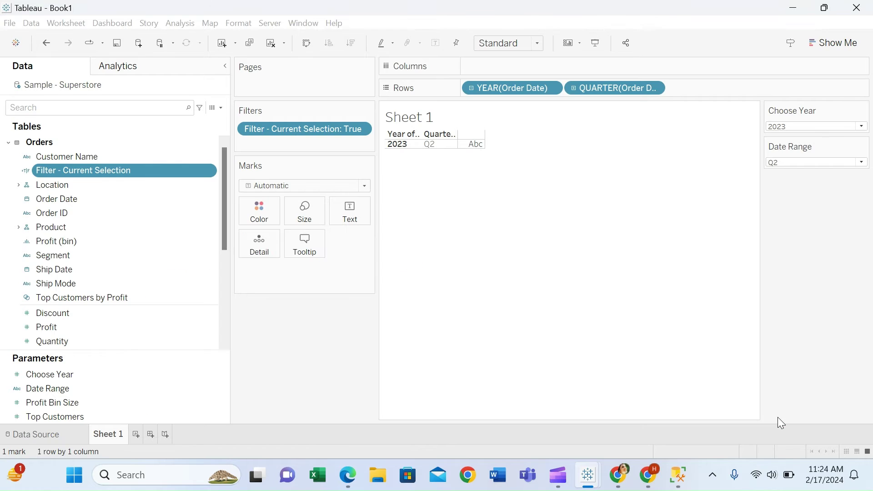
Step: Set Date Range to Jan and drill the Order Date quarter in the rows down to months
click(790, 165)
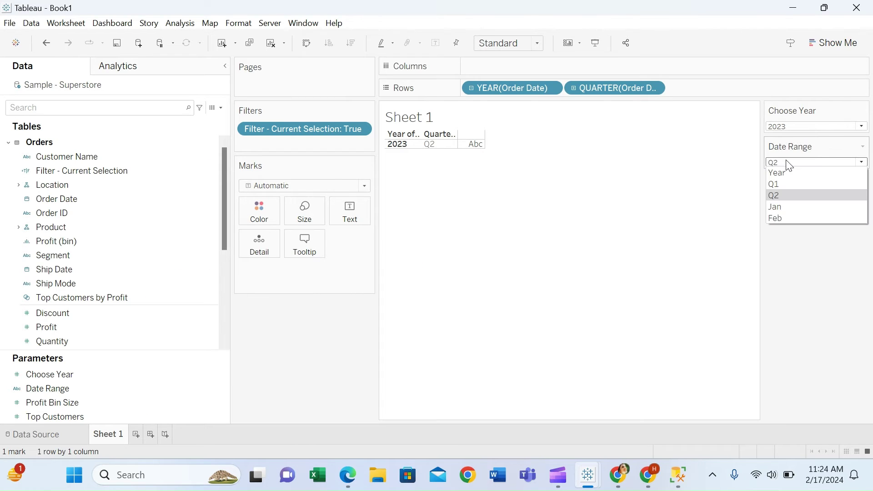
click(779, 206)
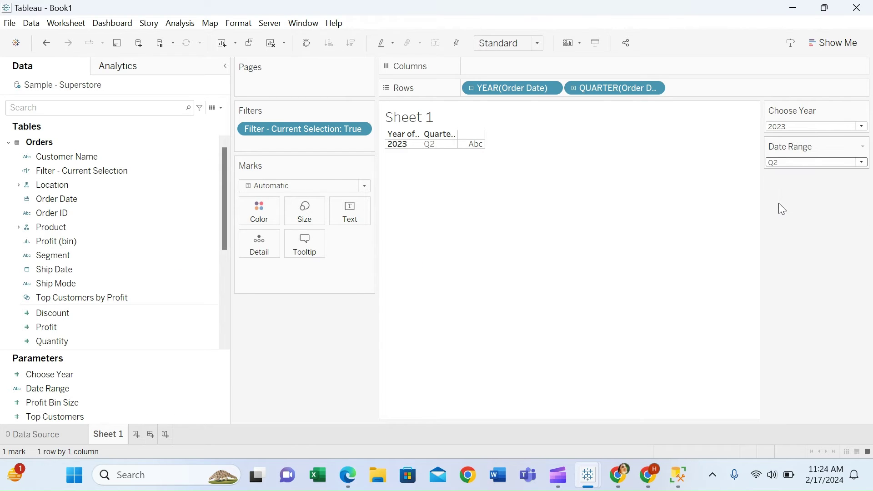
click(574, 89)
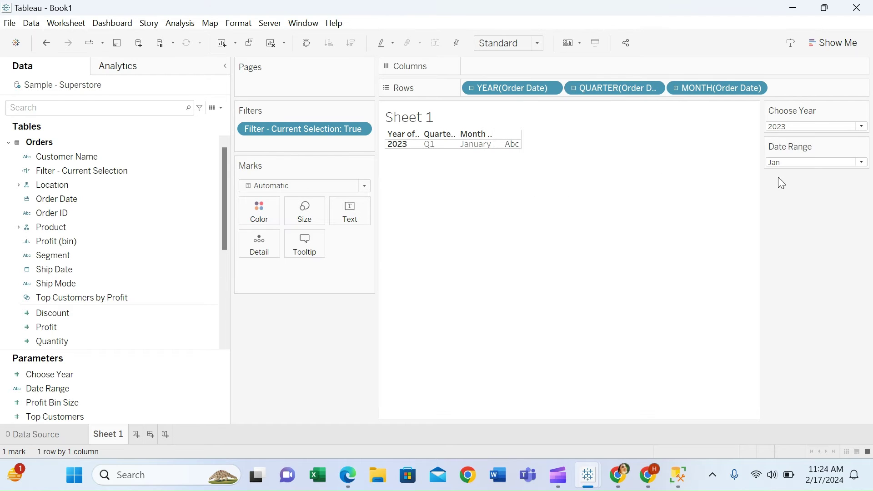
Step: Test the filter with Date Range values Feb, Q1 and Q2, and set Choose Year to 2021
click(789, 162)
click(777, 219)
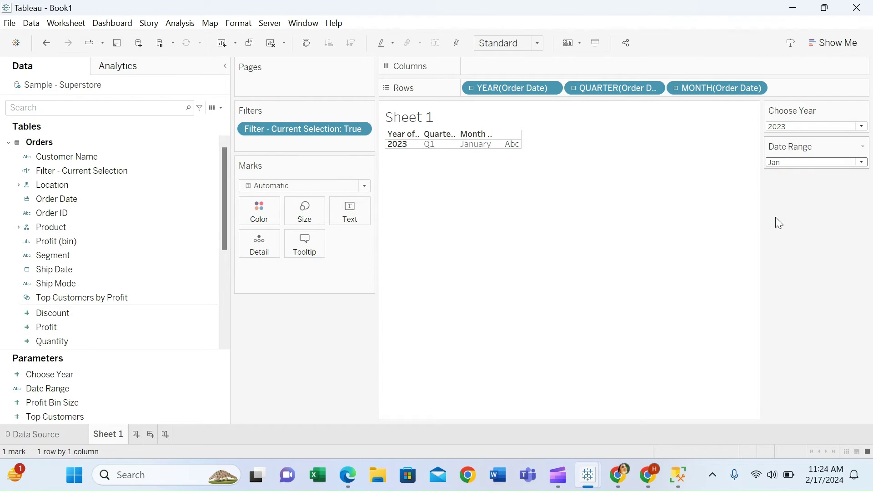
click(797, 163)
click(785, 185)
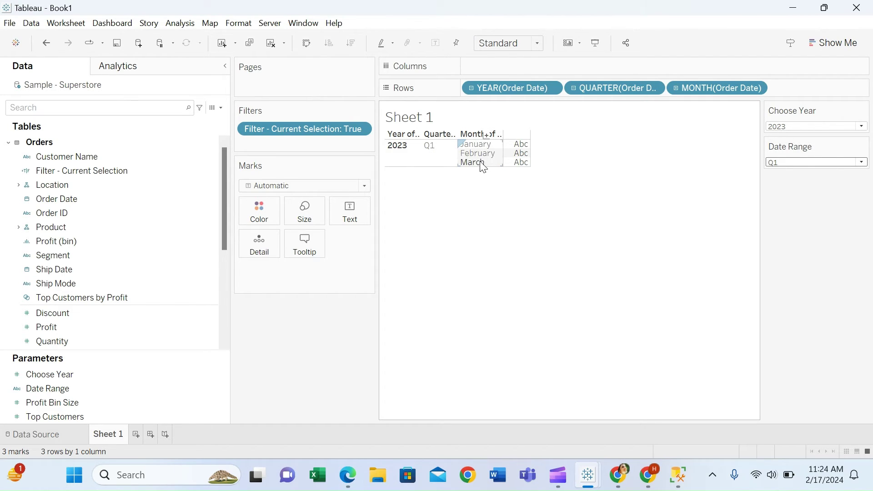
click(814, 163)
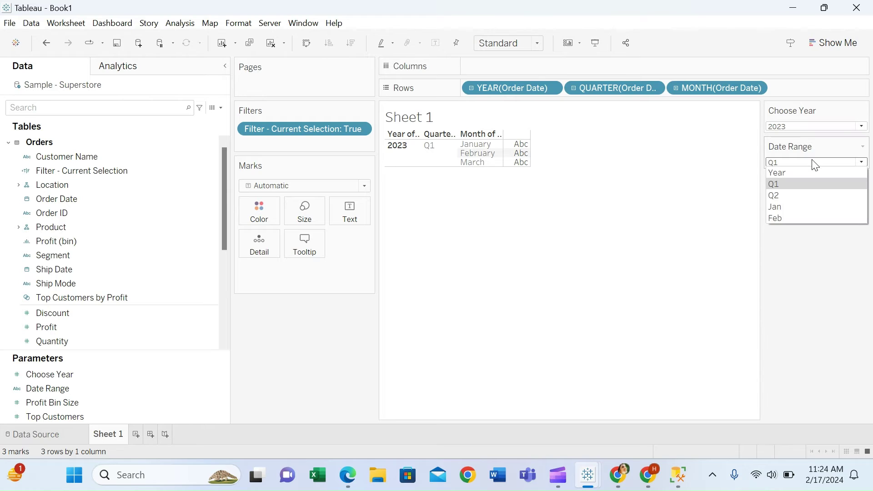
click(790, 195)
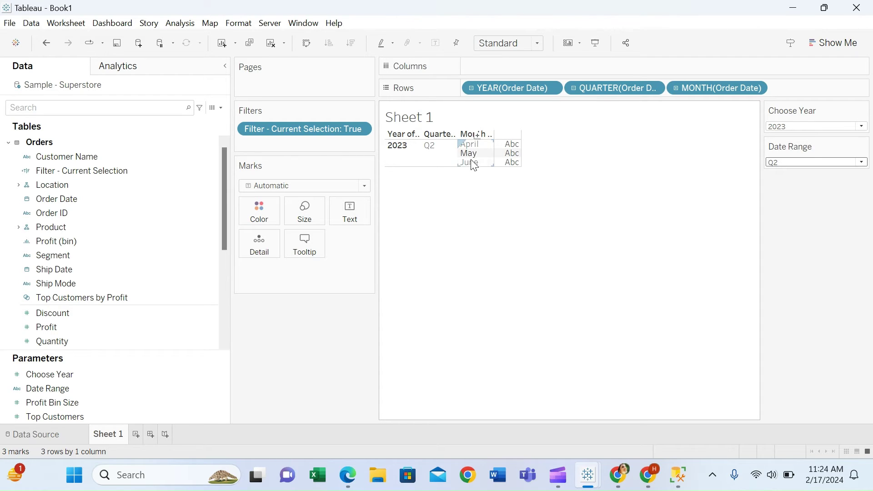
click(776, 126)
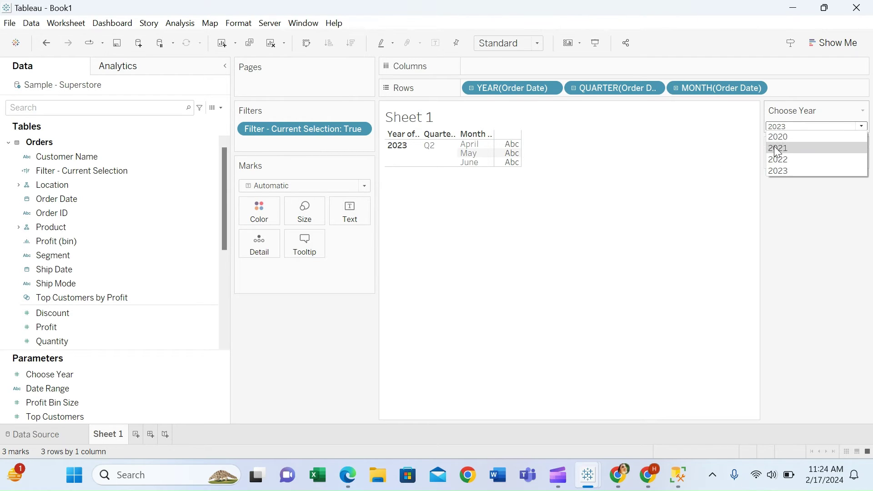
click(779, 148)
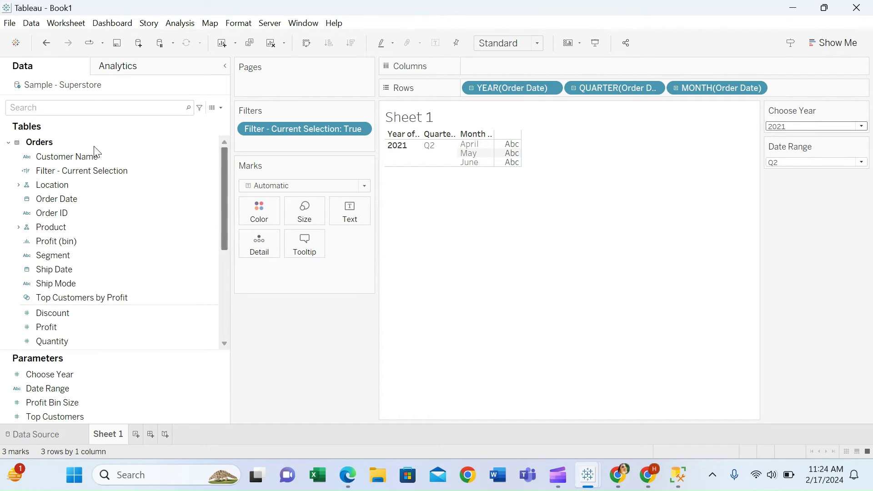
Step: Duplicate the Filter - Current Selection calculated field in the Orders table
click(89, 173)
right_click(86, 171)
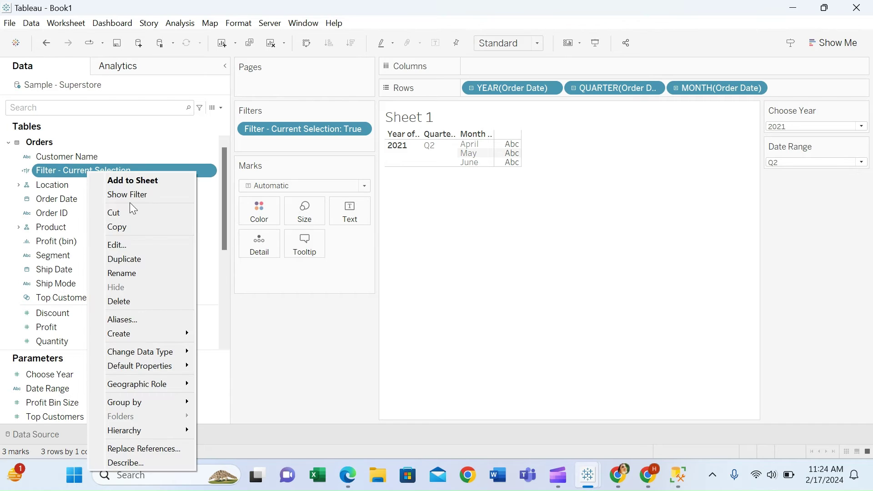
click(144, 259)
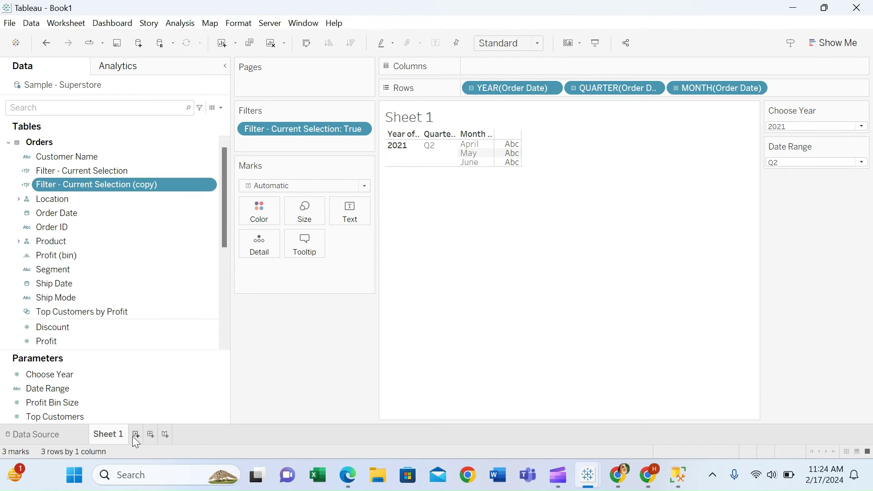
Step: Duplicate Sheet 1 and rename the new worksheet as Prev Period
right_click(119, 437)
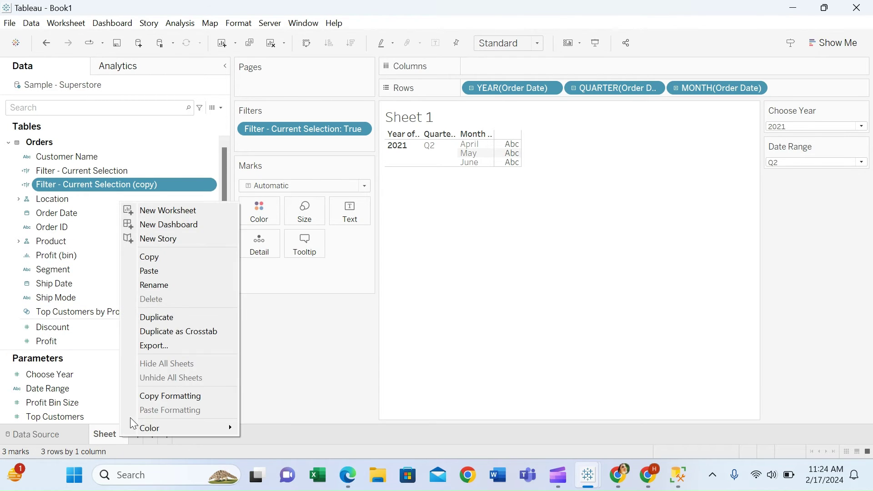
click(169, 318)
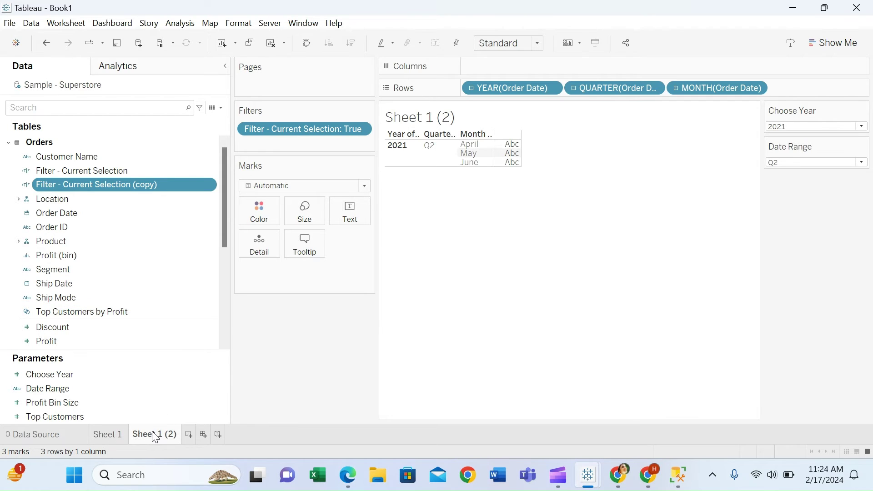
double_click(154, 433)
text(Prev Period)
key(Return)
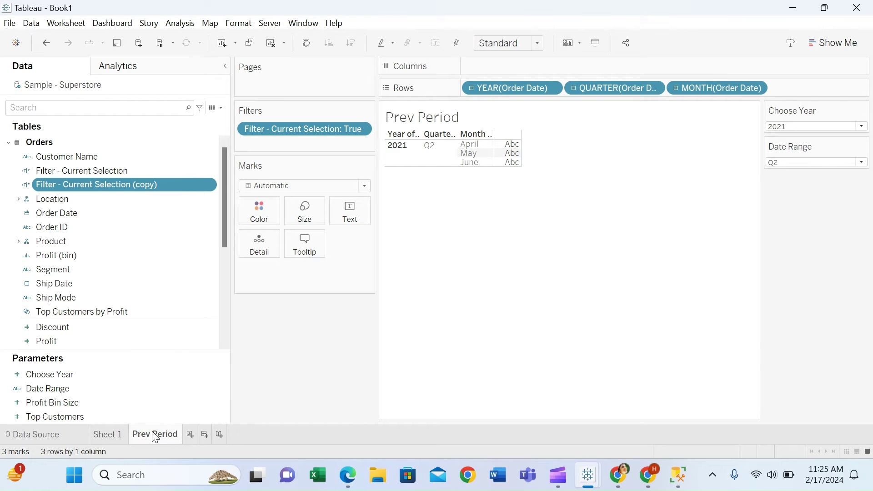
Step: Open the copied Filter - Current Selection calculated field for editing and rename it Filter - Previous Selection
right_click(117, 180)
click(151, 249)
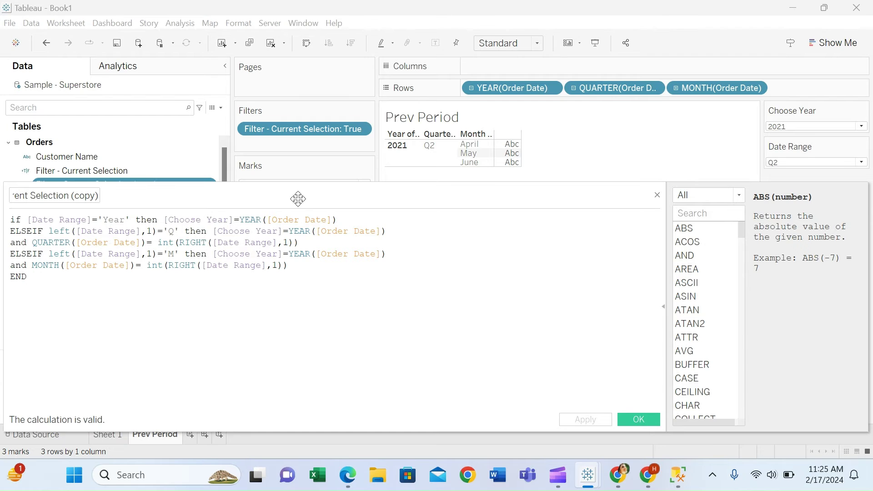
drag(298, 198, 433, 251)
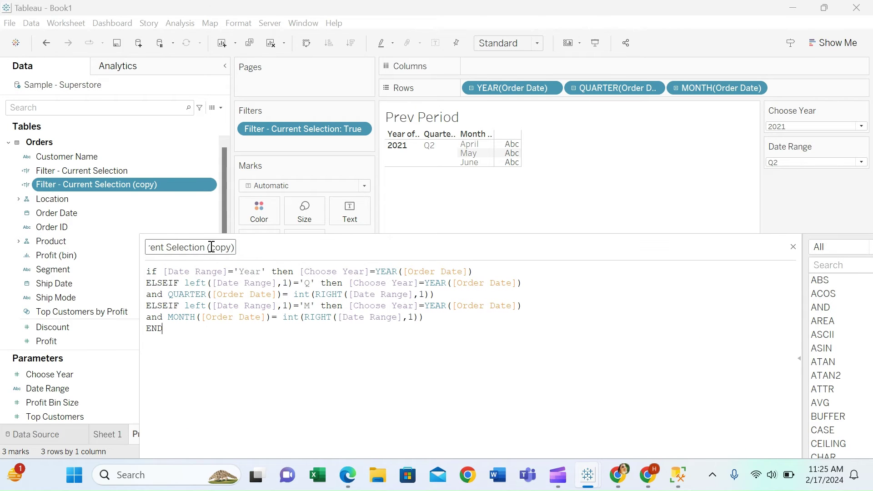
double_click(154, 247)
text(Previous)
key(shift+End)
key(BackSpace)
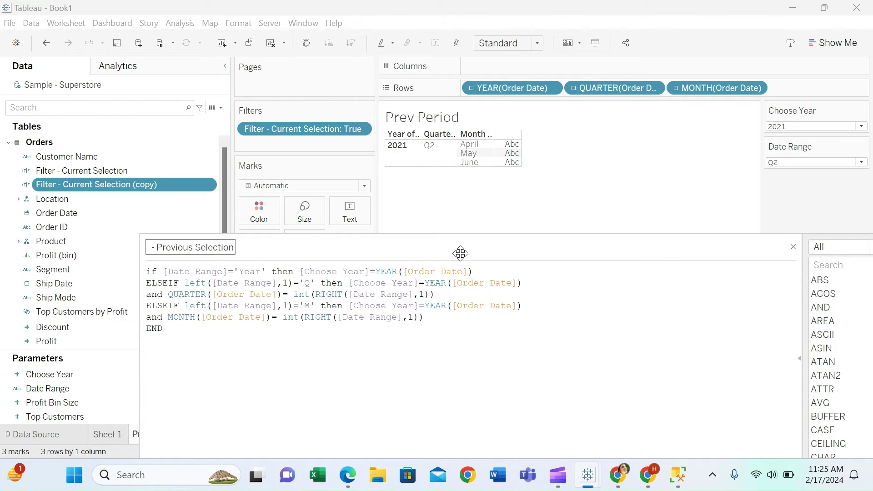
Step: Subtract 1 from [Choose Year] in the year, quarter and month conditions of the Filter - Previous Selection formula and save it
click(368, 272)
text(-1)
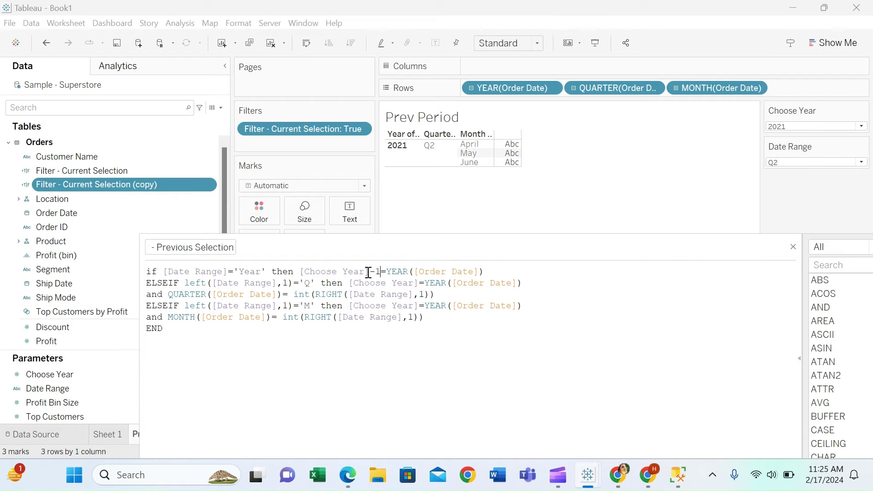
click(418, 283)
text(-1)
click(419, 306)
text(-1)
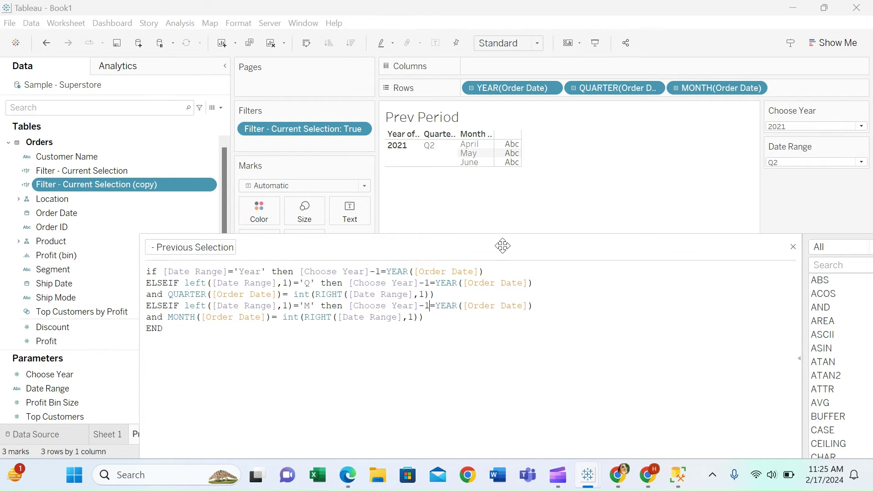
drag(502, 246, 407, 193)
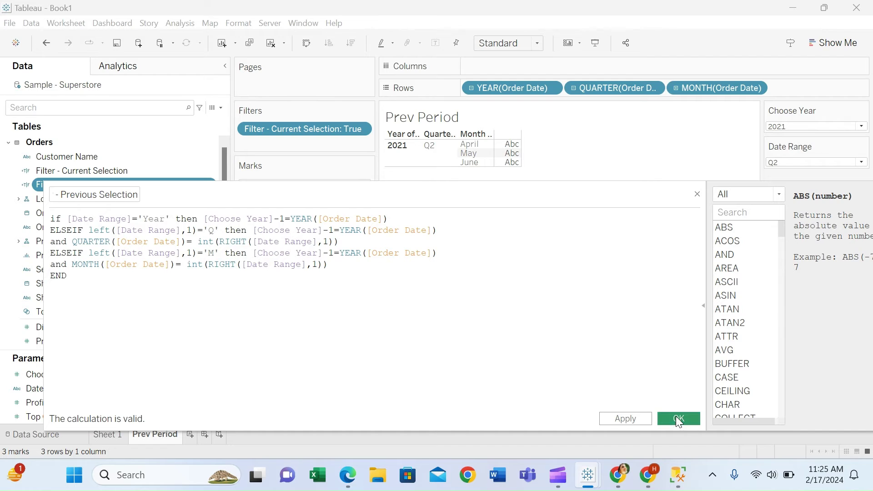
click(678, 419)
Step: Replace the Filter - Current Selection filter on the Prev Period sheet with Filter - Previous Selection set to True
drag(287, 130, 297, 283)
click(74, 184)
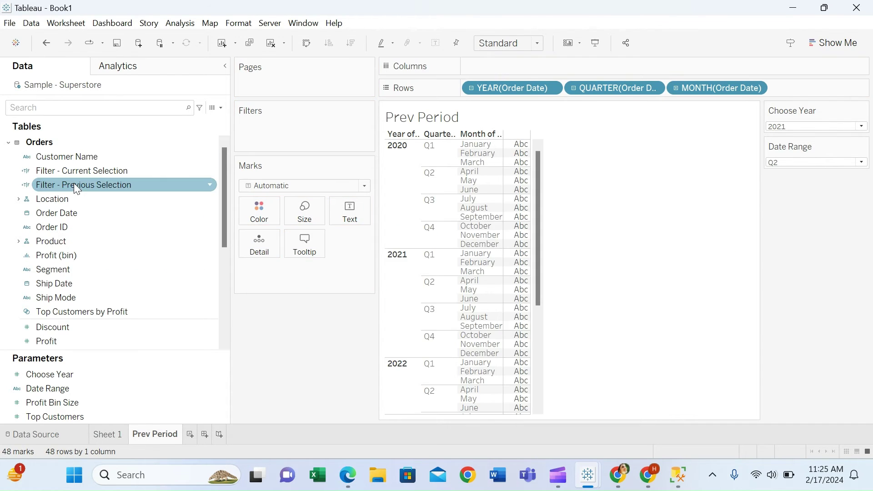
drag(74, 182, 253, 144)
click(325, 151)
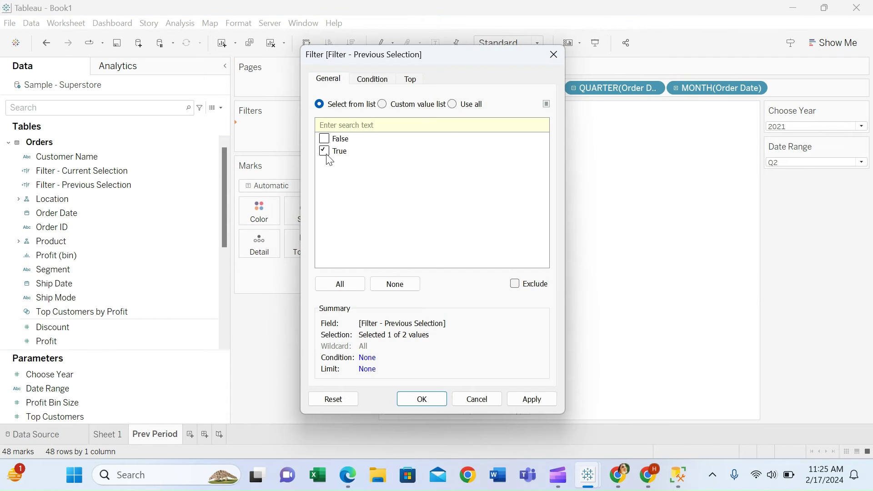
click(419, 400)
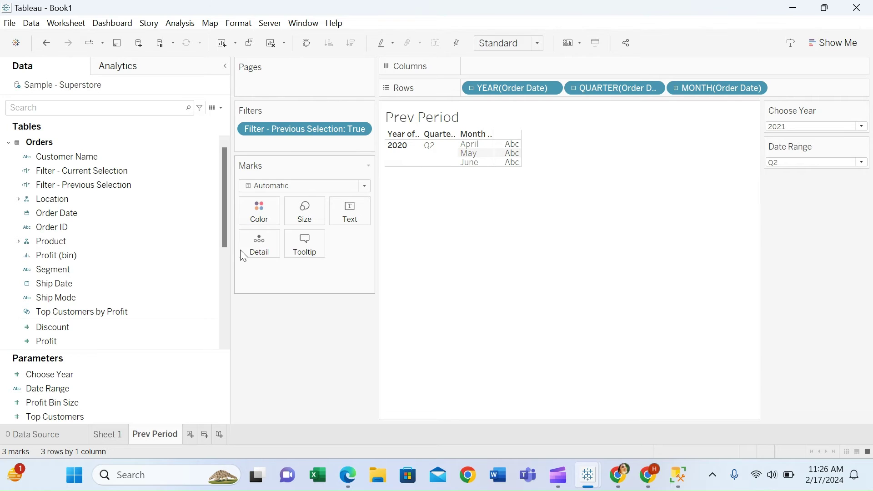
Step: Rename the Sheet 1 worksheet as Curr Period
click(109, 434)
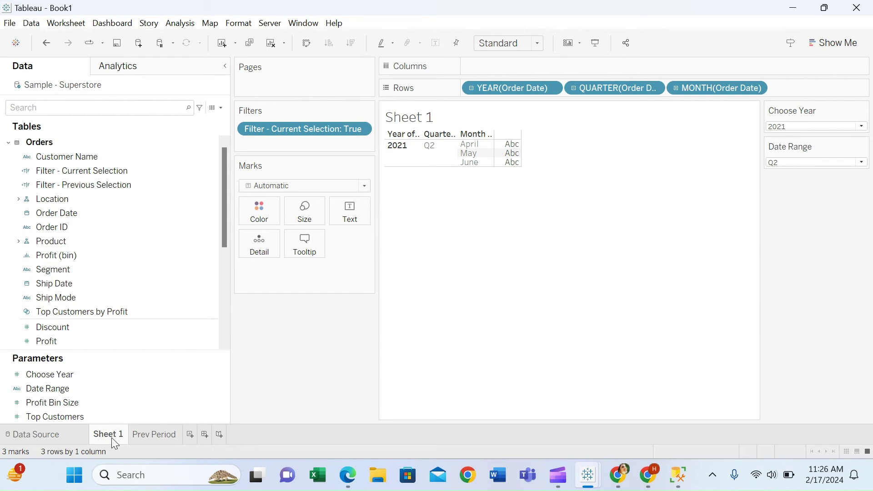
text(Curr Period)
key(Return)
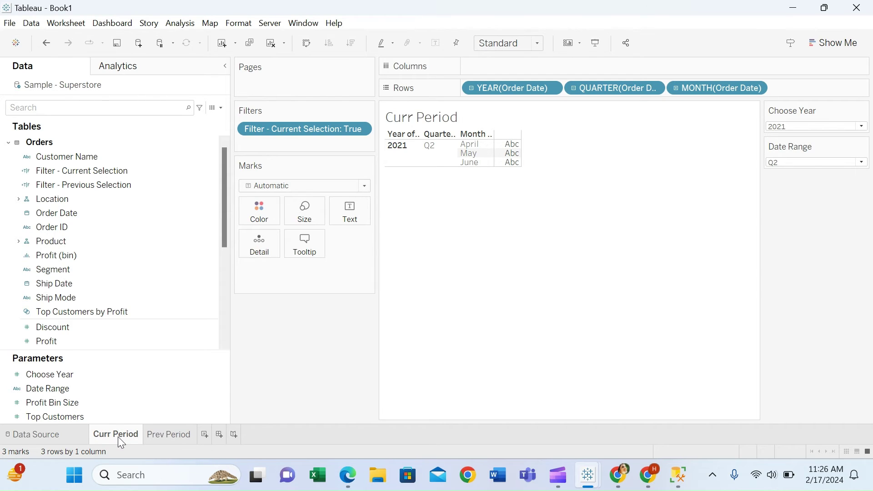
Step: Create a dashboard with the Curr Period and Prev Period sheets side by side, and set Choose Year to 2023
click(225, 385)
click(218, 434)
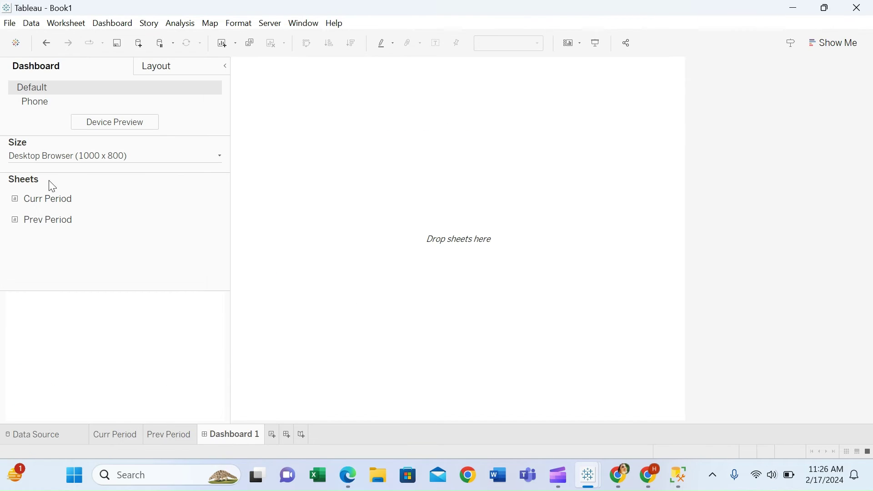
drag(43, 197, 454, 238)
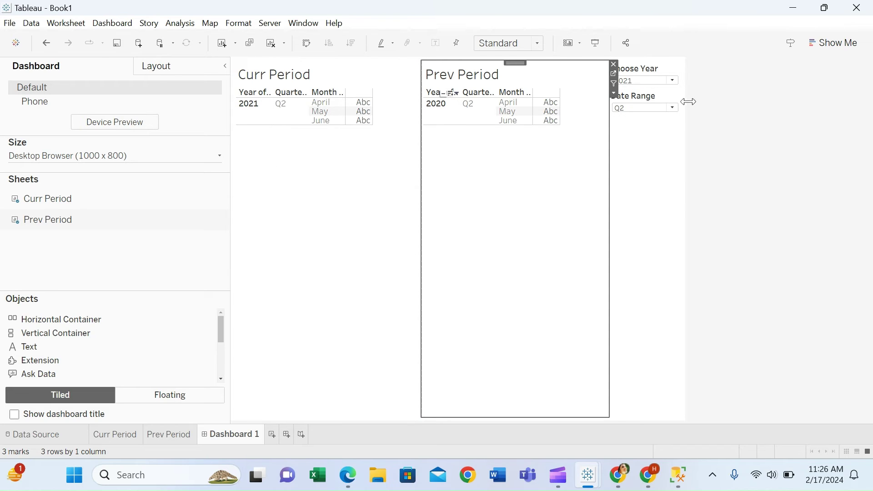
click(643, 81)
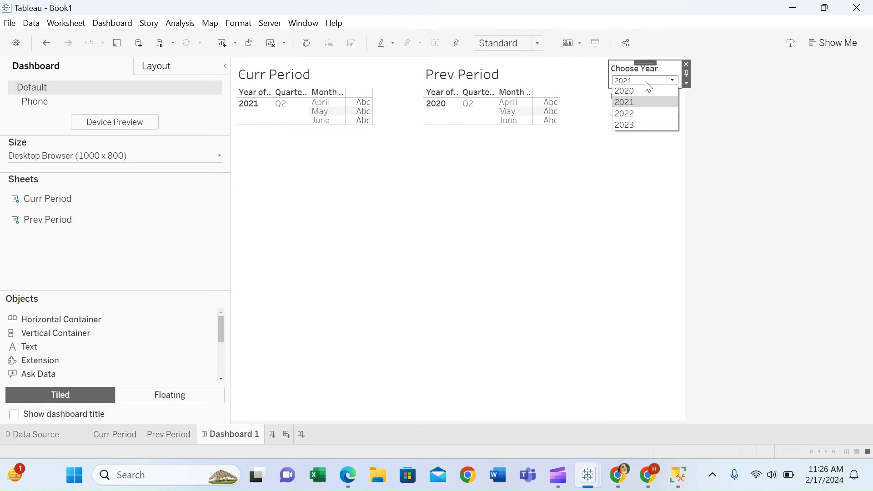
click(638, 126)
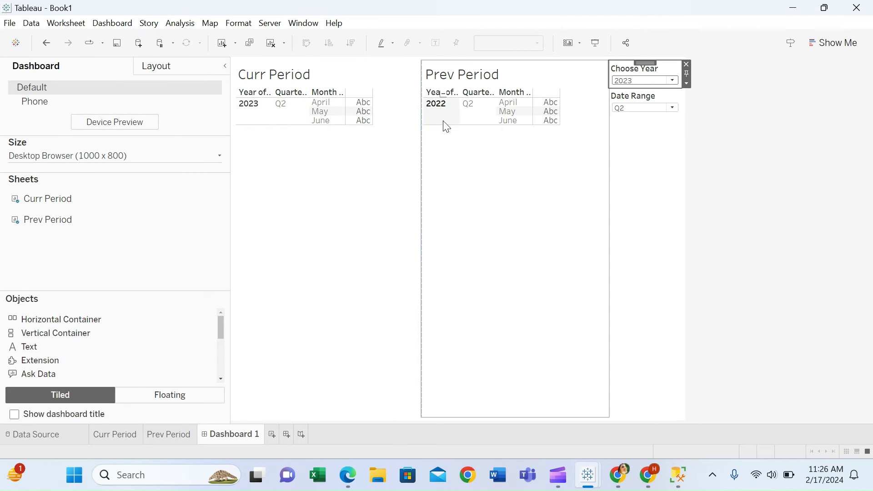
Step: Start a new calculated field from the Prev Period sheet and name it Sales Current Period
click(170, 434)
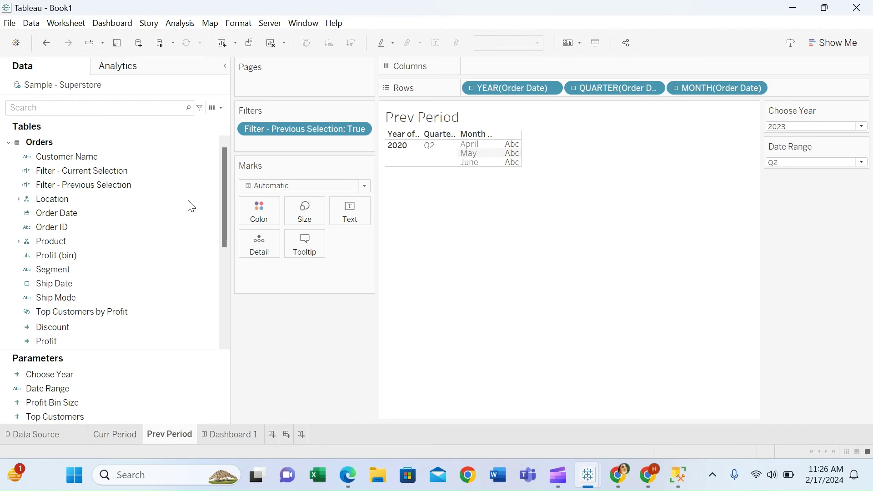
click(221, 107)
click(195, 122)
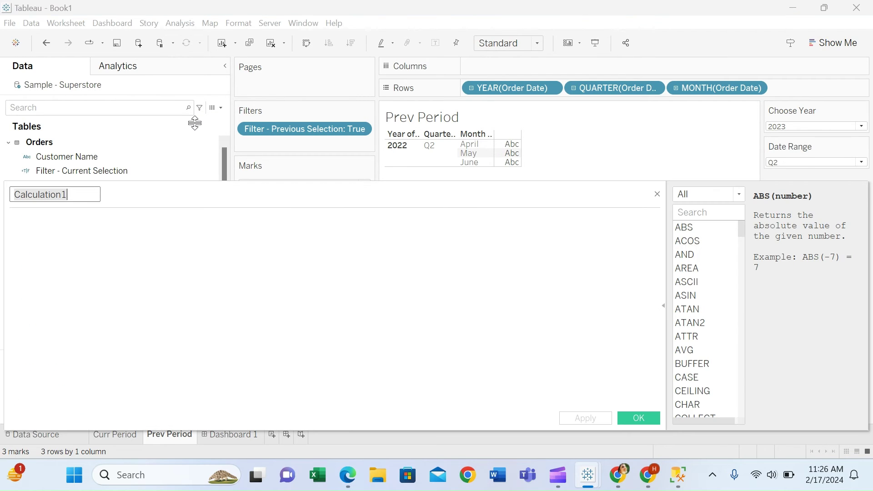
text(Sle)
key(BackSpace)
key(BackSpace)
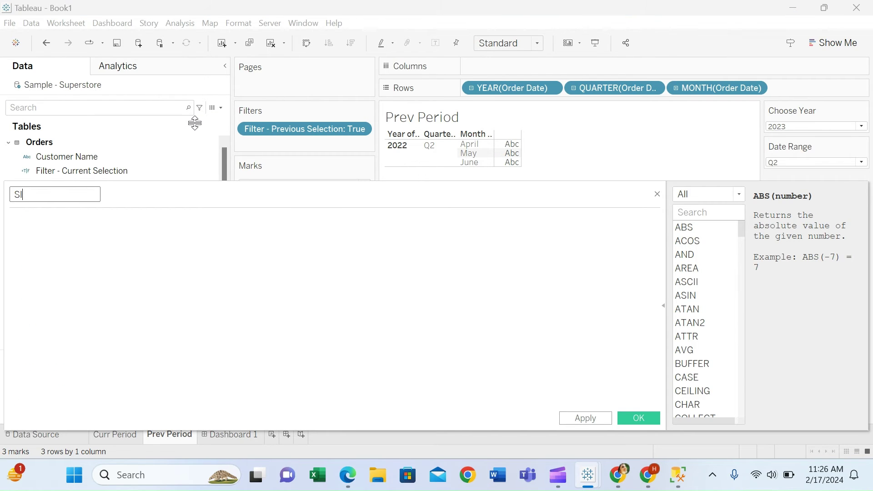
text(ales Current Period)
key(Tab)
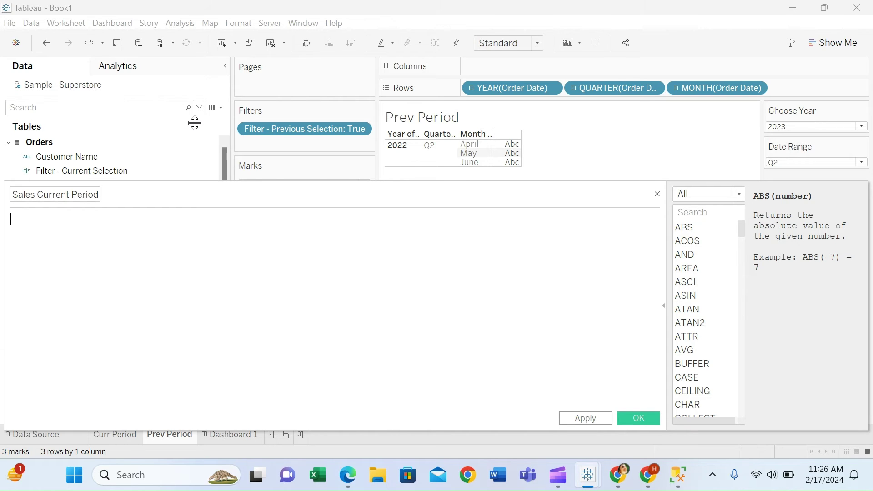
Step: Enter the formula SUM(if [Filter - Current Selection] then [Sales] END) for Sales Current Period and save the field
text(If [Filter - Current Selection] )
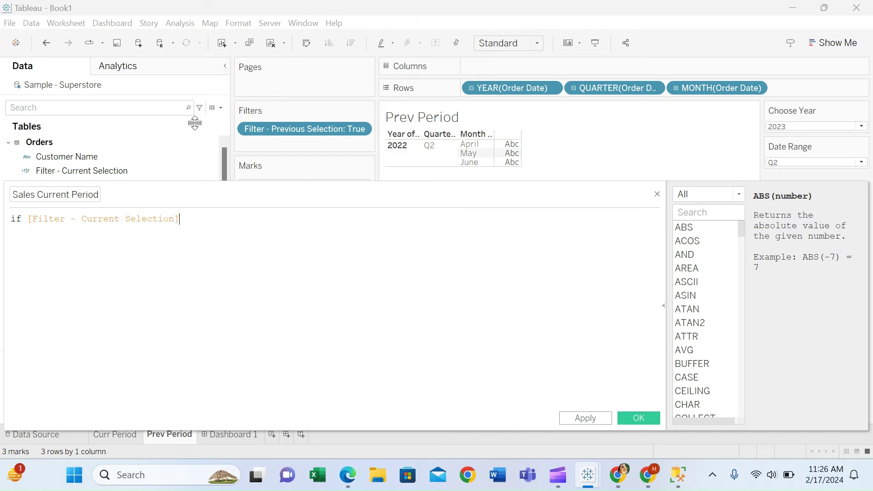
text(then [Sales])
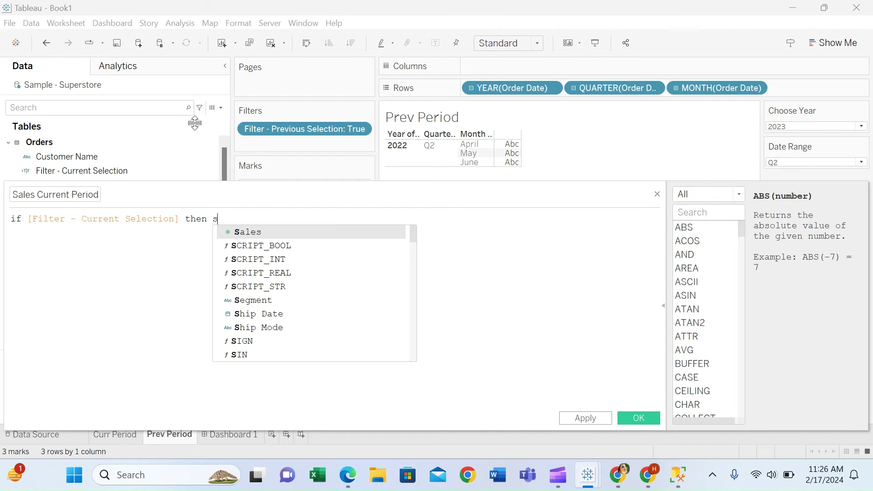
text( END)
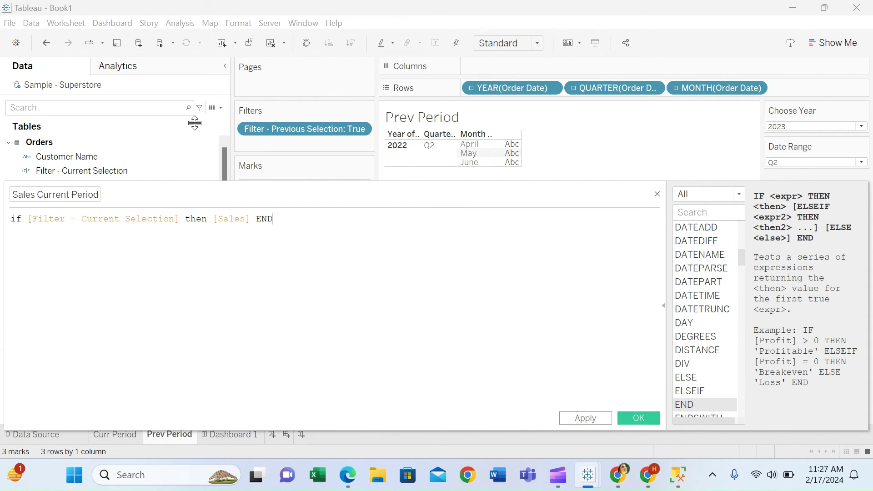
text())
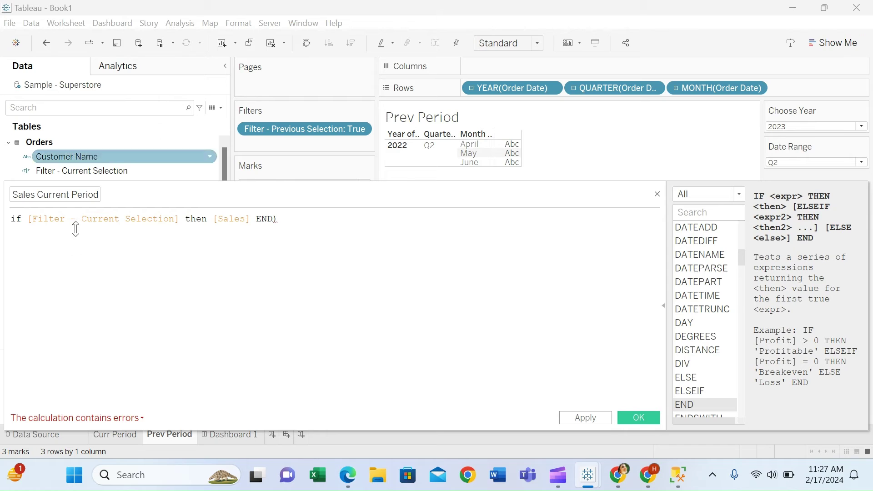
click(13, 220)
text(()
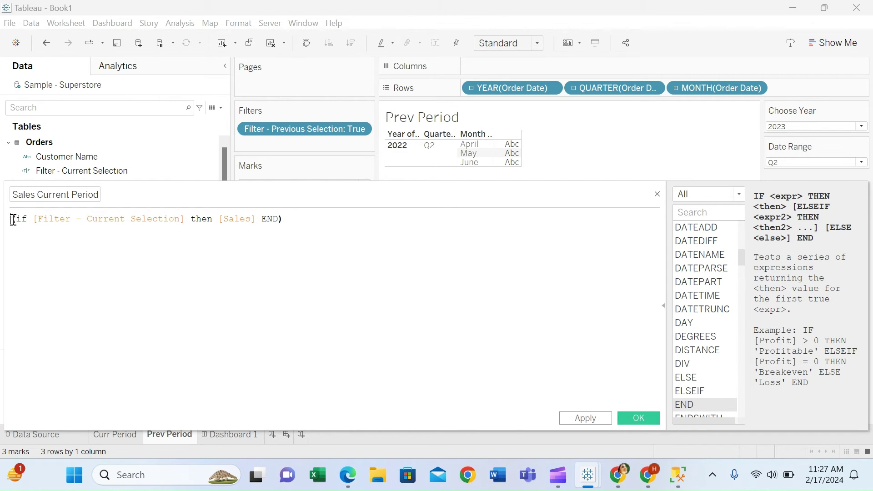
click(13, 219)
text(Sum)
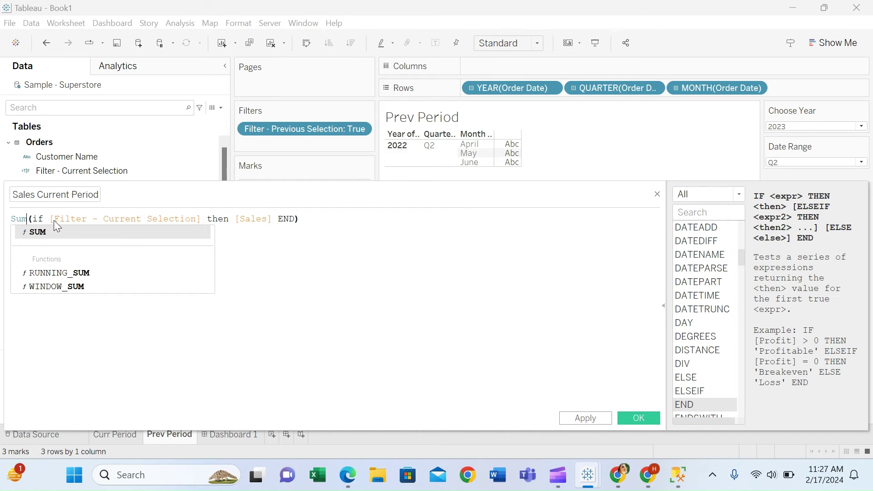
click(48, 231)
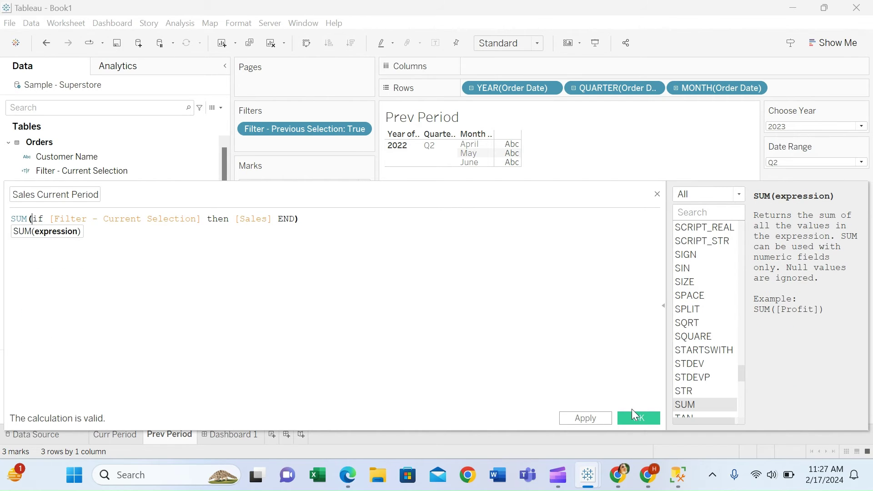
click(633, 415)
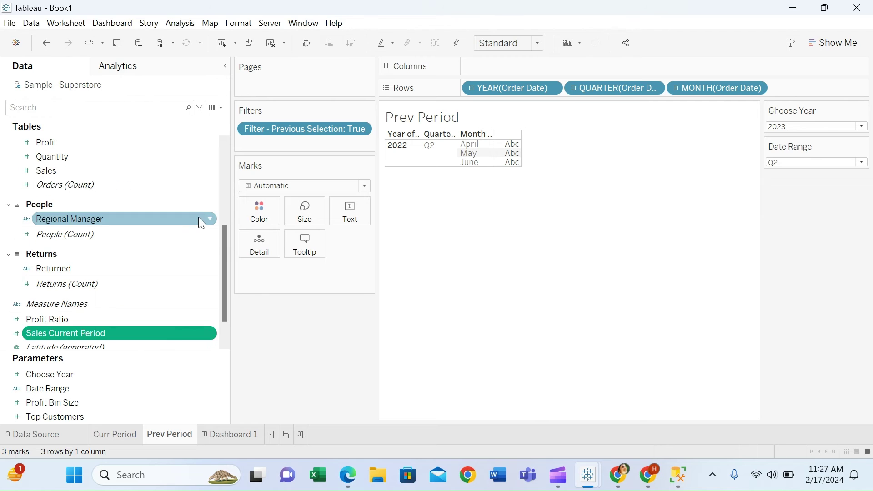
Step: Duplicate the Sales Current Period field and rename the copy Sales Previous Period in its calculation editor
click(210, 333)
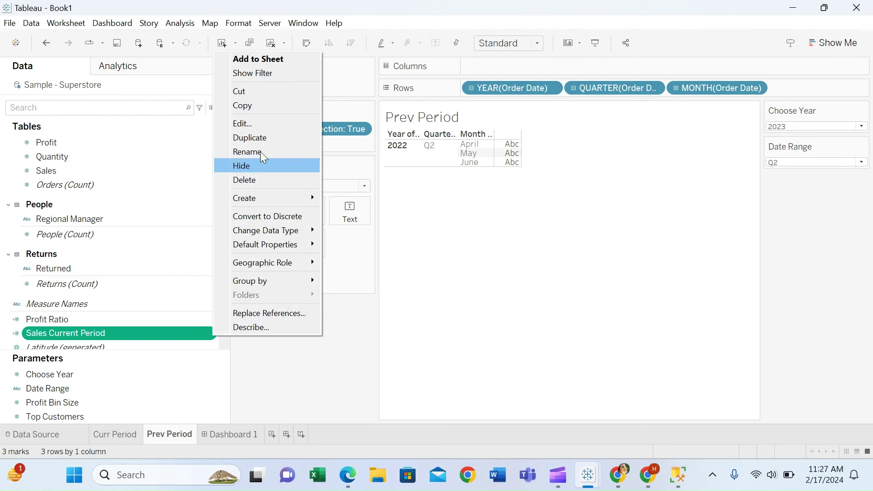
click(260, 137)
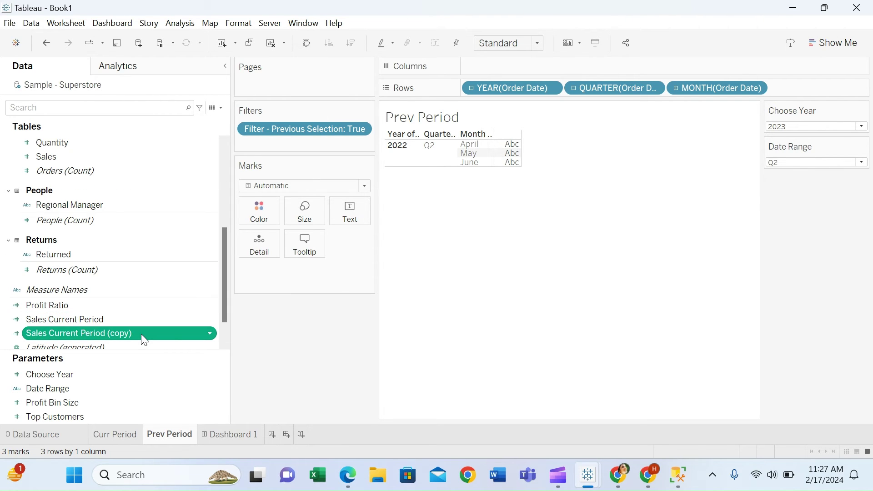
right_click(141, 334)
click(200, 120)
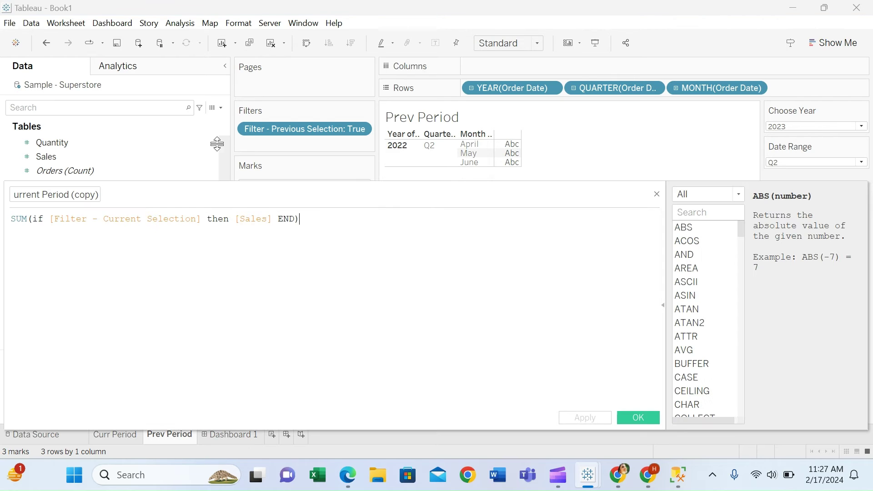
drag(203, 187, 415, 161)
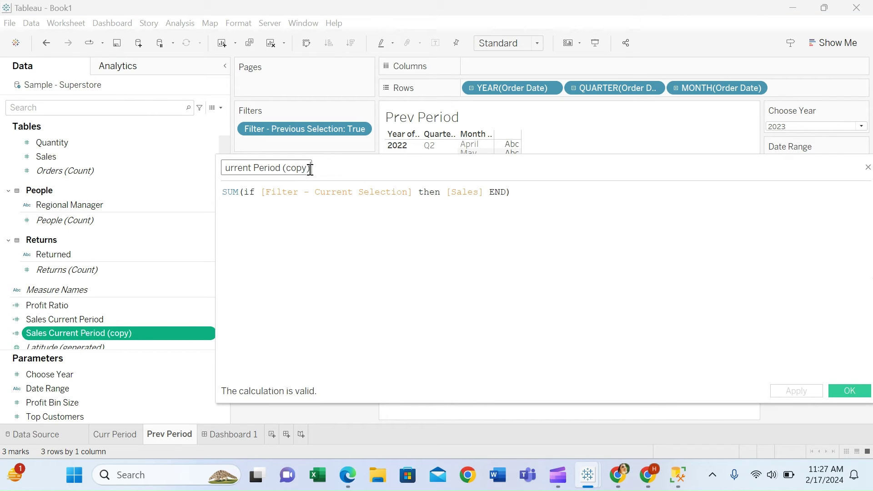
key(ctrl+a)
text(Sles)
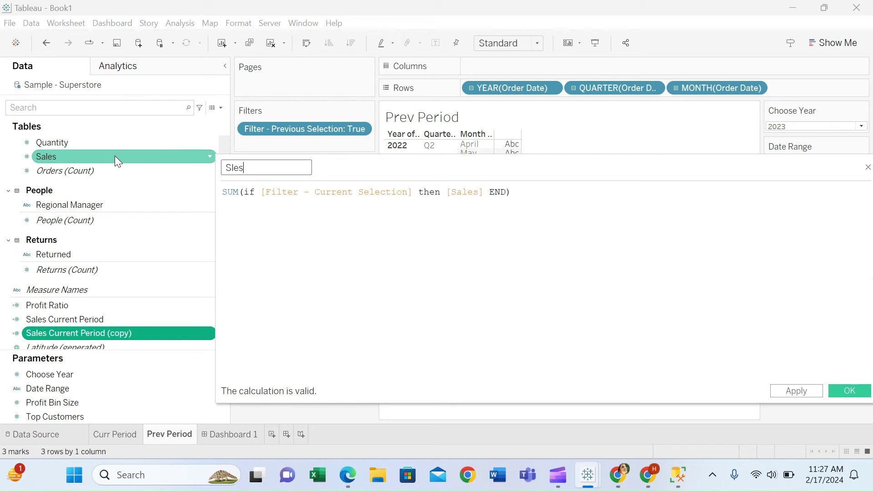
key(BackSpace)
key(BackSpace)
key(BackSpace)
text(ales P)
text(er)
text(revious Peri)
text(od)
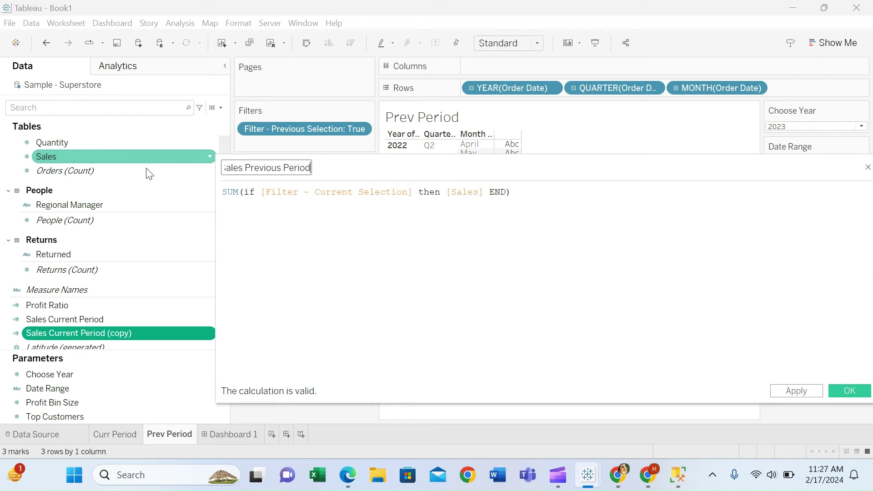
Step: Replace the filter in the Sales Previous Period formula with [Filter - Previous Selection] and save the field
click(304, 196)
double_click(304, 197)
text(filter)
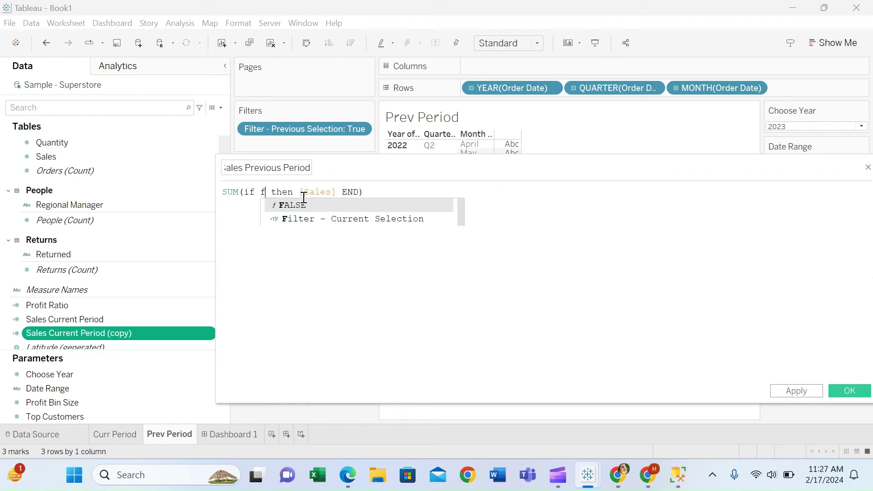
click(333, 219)
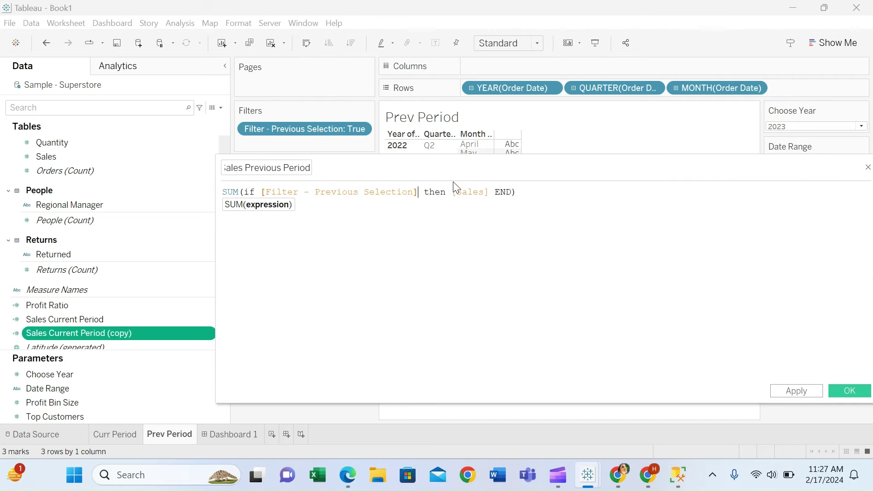
drag(474, 167, 394, 133)
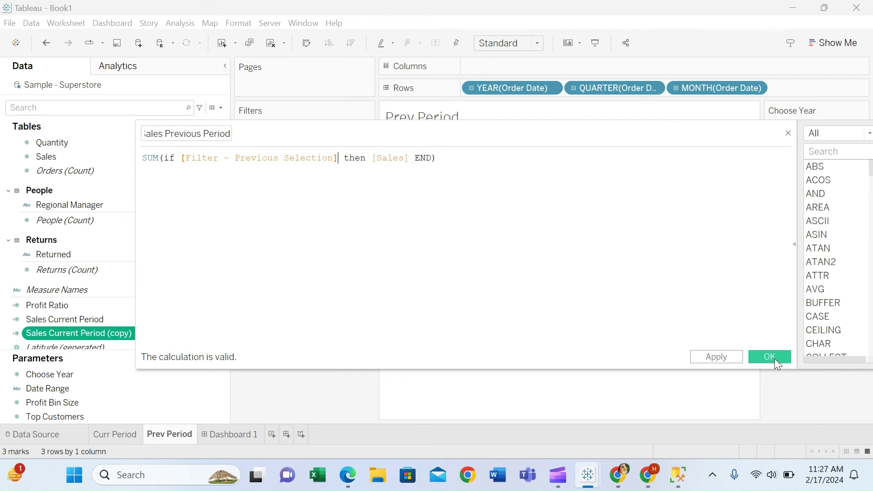
click(770, 357)
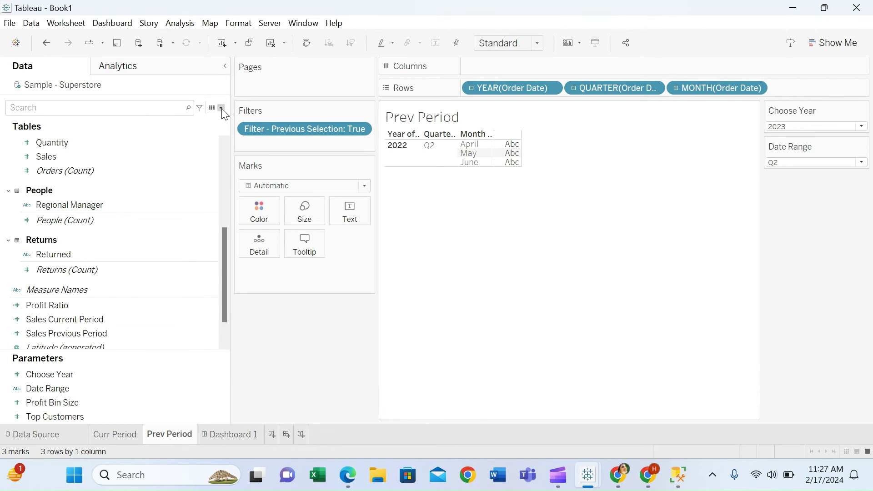
Step: Start a new calculated field and name it % Sales Growth
click(222, 108)
click(183, 122)
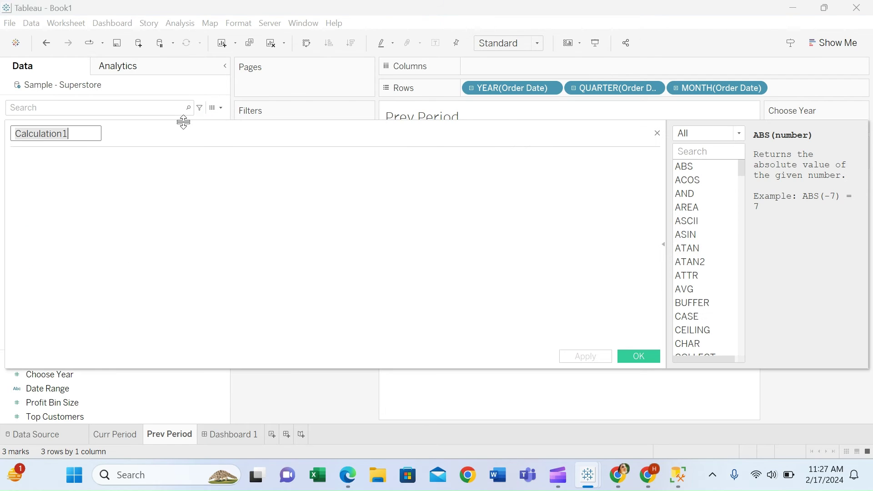
text(%)
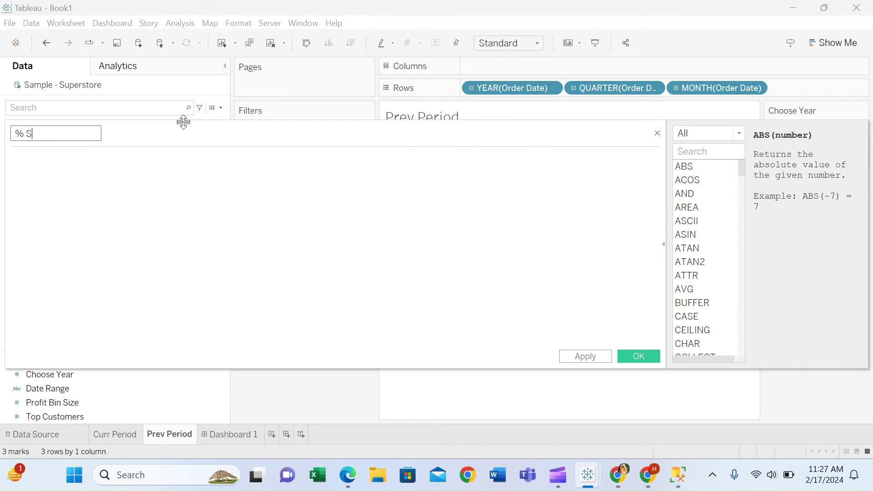
text( Sales Growth)
key(Tab)
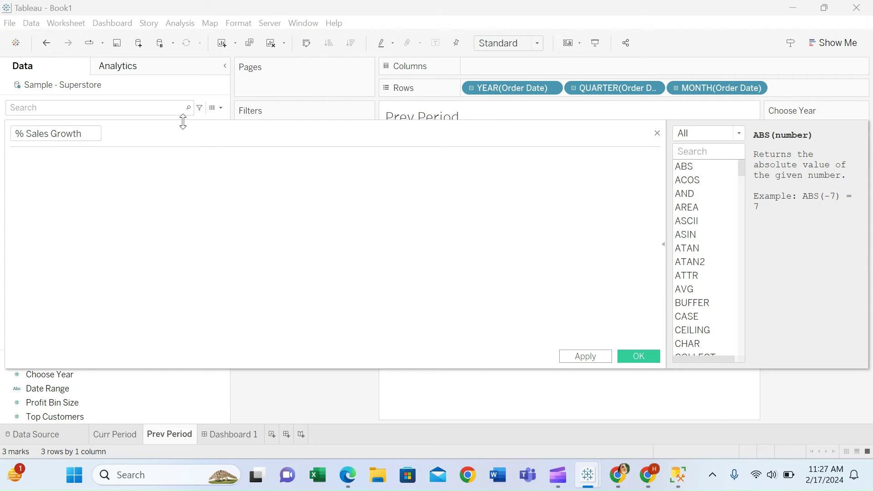
Step: Enter the formula ([Sales Current Period]-[Sales Previous Period])/[Sales Previous Period] for % Sales Growth and save the field
text(sales)
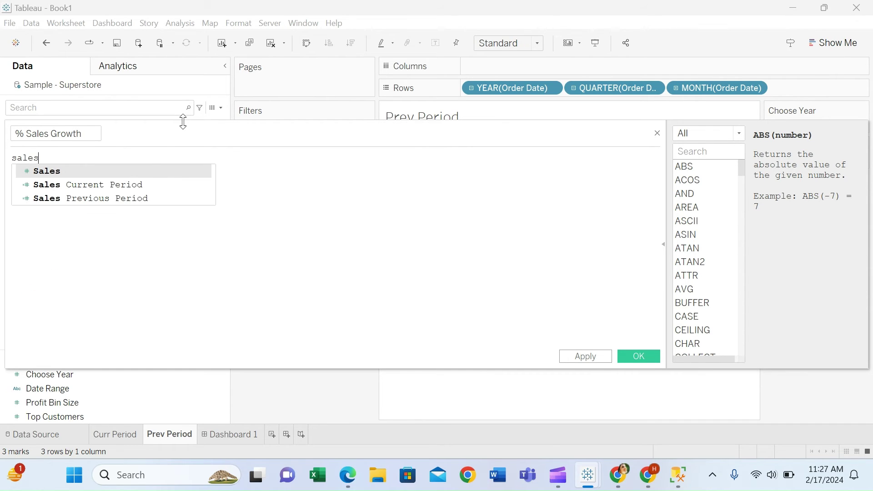
click(138, 187)
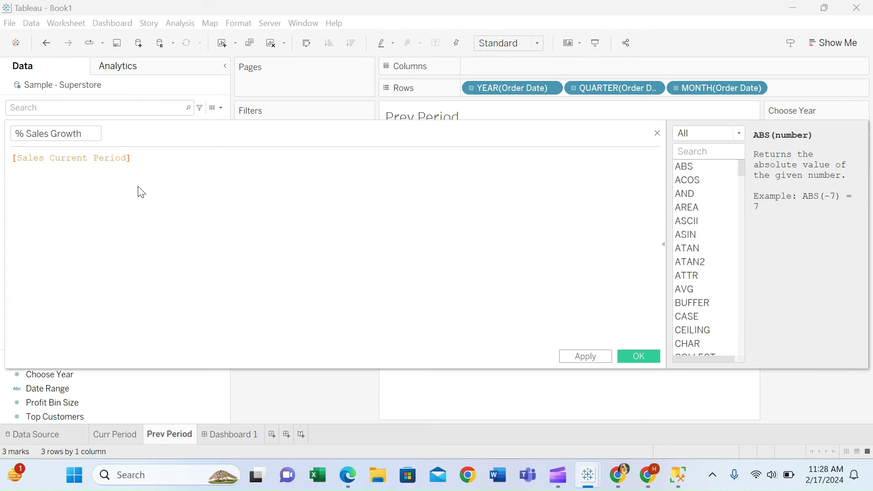
text(-sale)
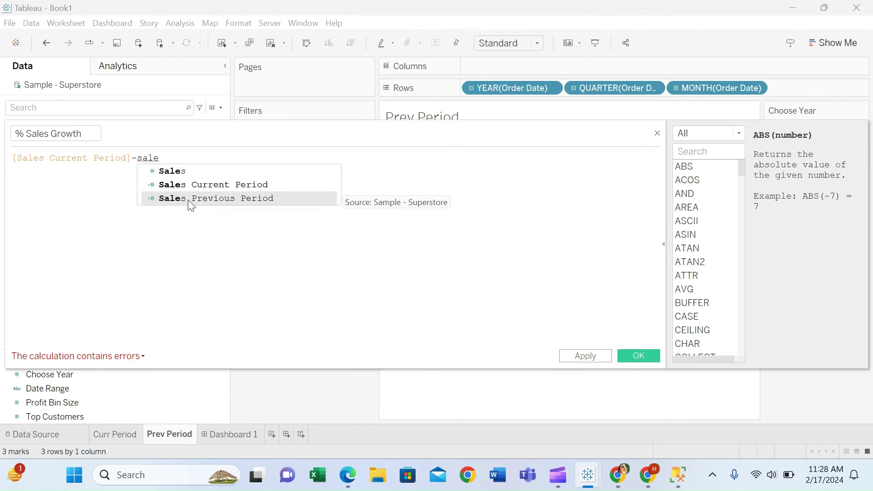
click(191, 198)
text()/sales)
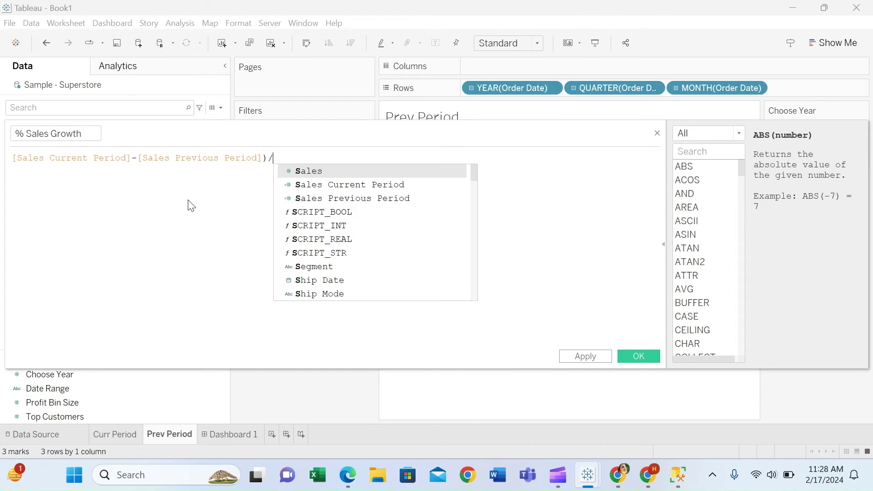
click(321, 198)
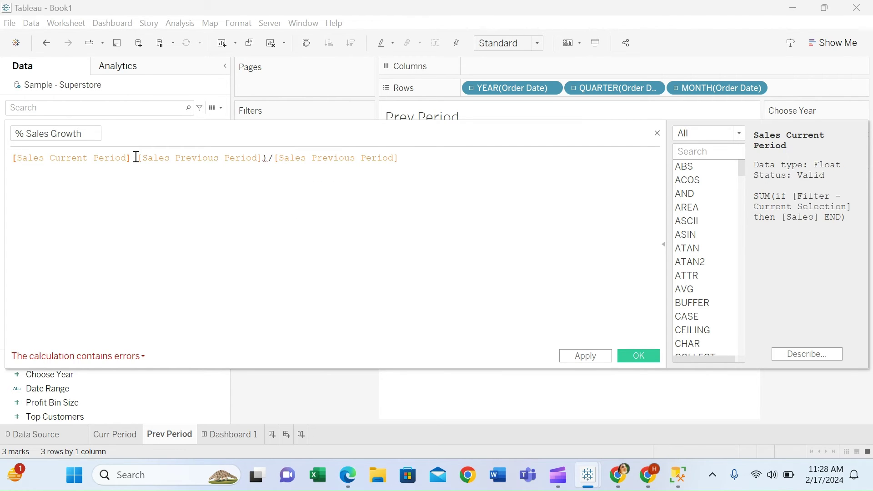
key(Home)
text(()
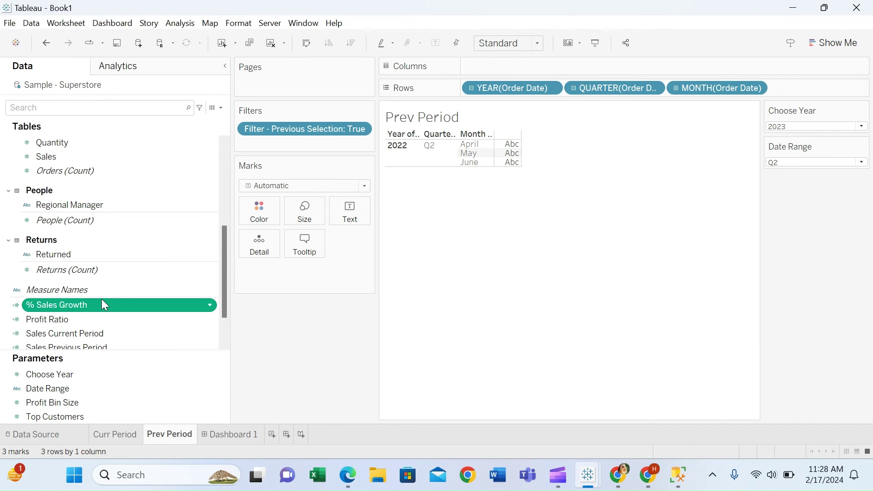
Step: Set the default number format of % Sales Growth to Percentage with 1 decimal place
right_click(105, 305)
mouse_move(211, 211)
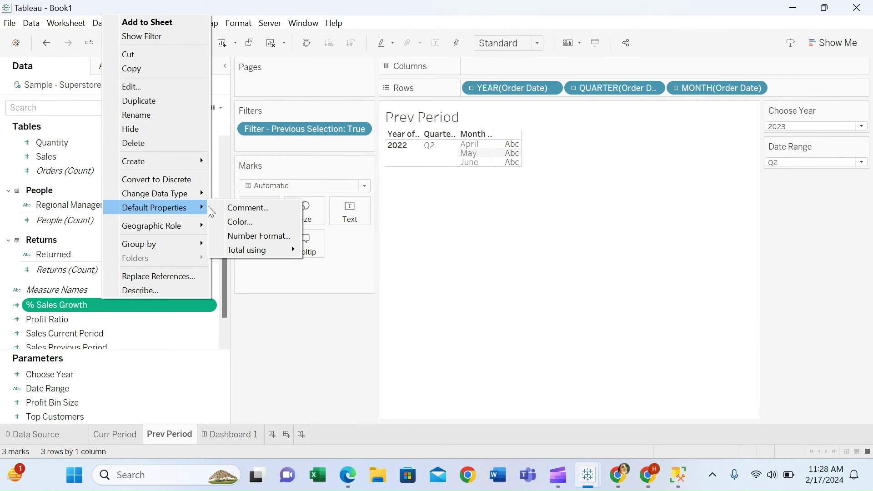
click(253, 235)
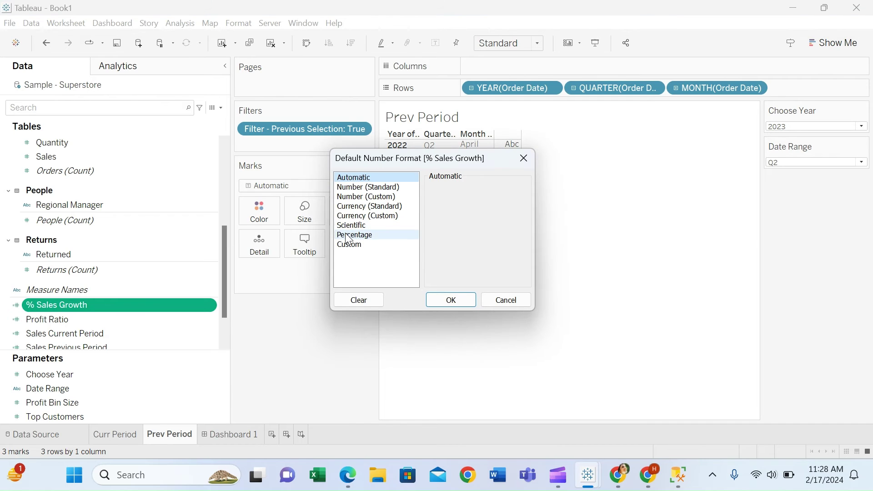
click(348, 235)
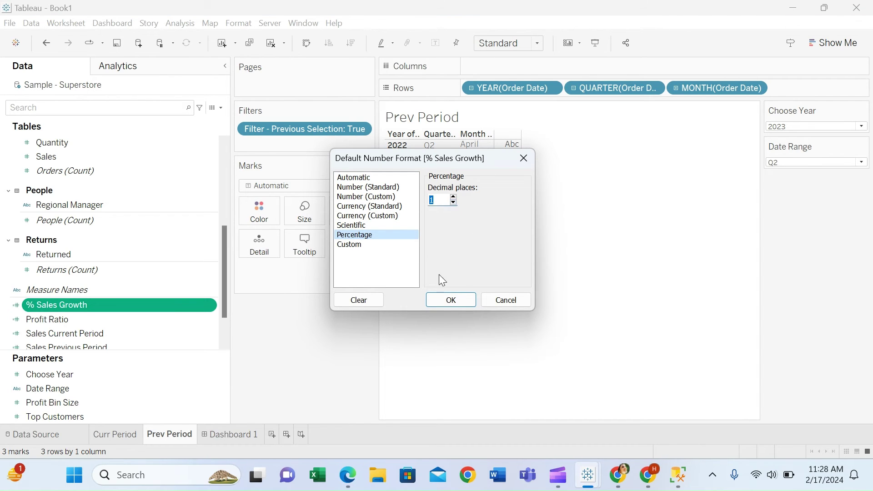
click(438, 302)
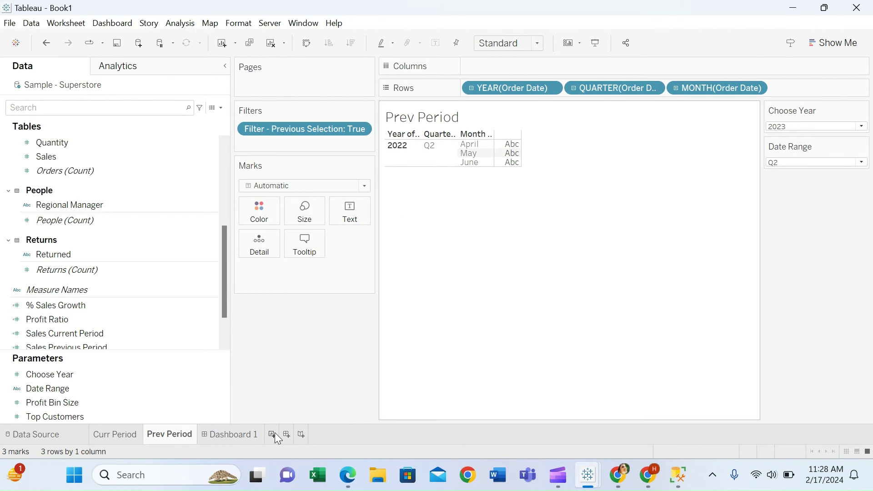
Step: Create a new worksheet and show Sales Current Period as its text mark
click(273, 434)
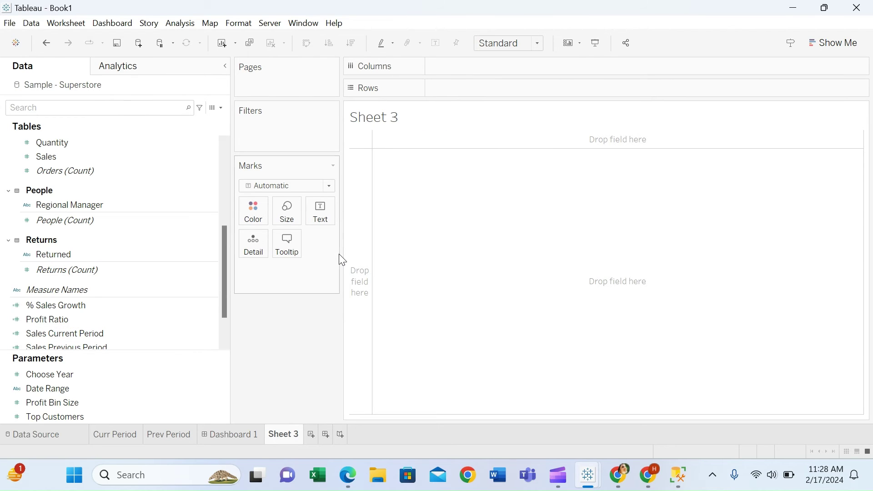
click(43, 334)
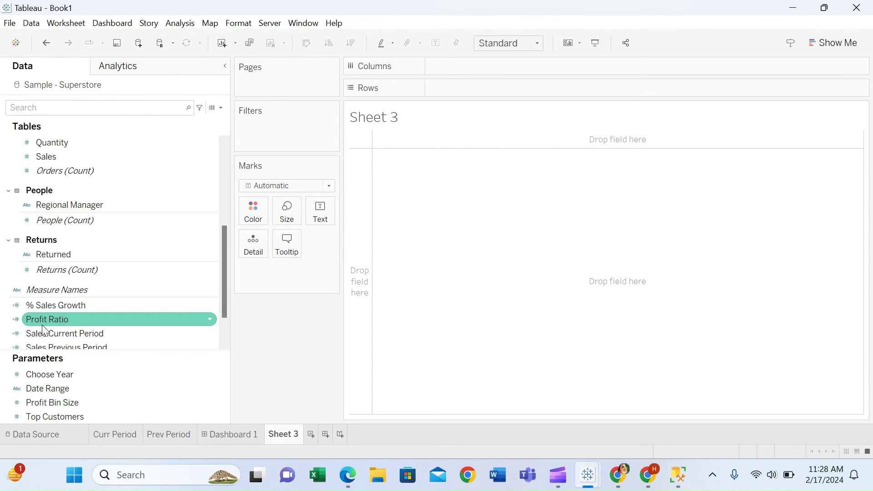
drag(44, 337, 321, 220)
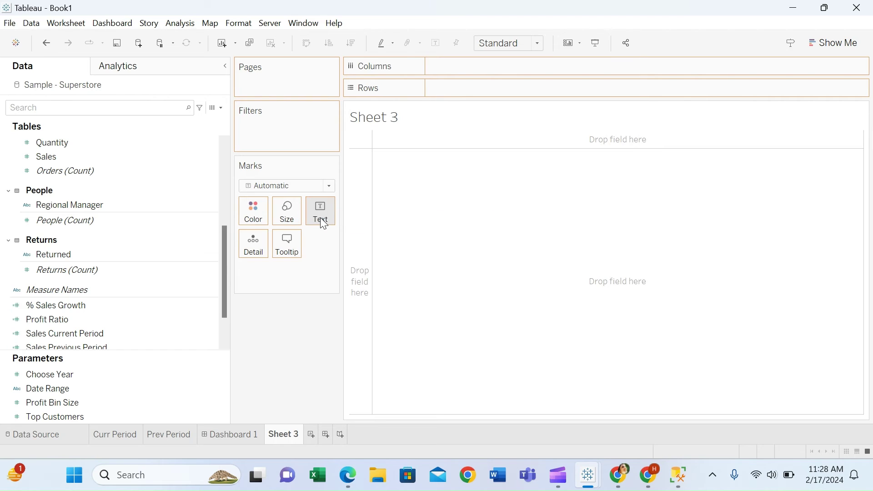
click(326, 222)
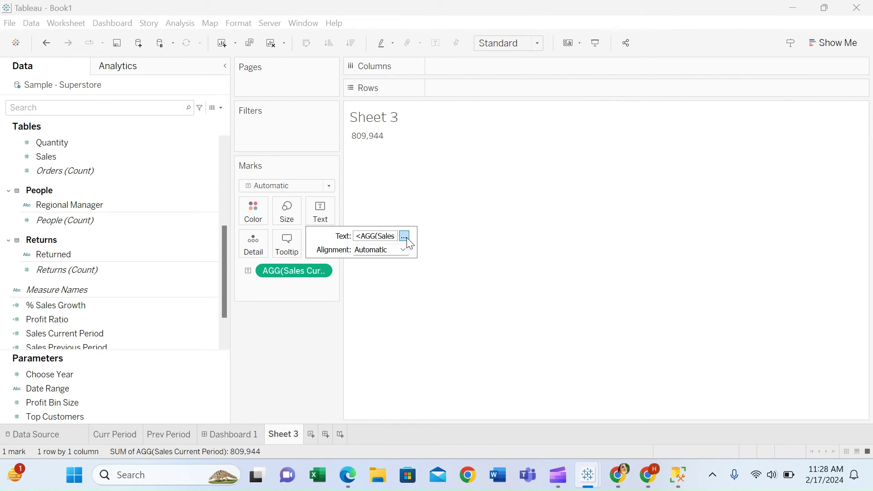
click(310, 350)
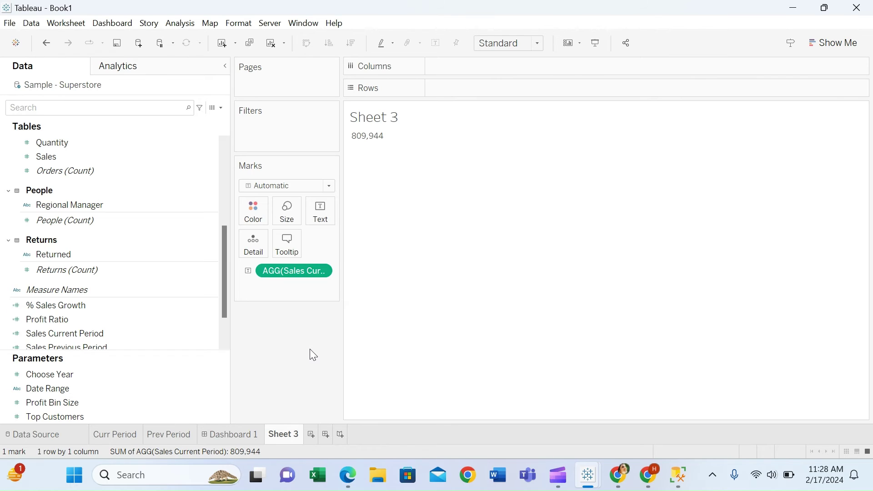
Step: Increase the font size of the Sales Current Period label text
click(322, 219)
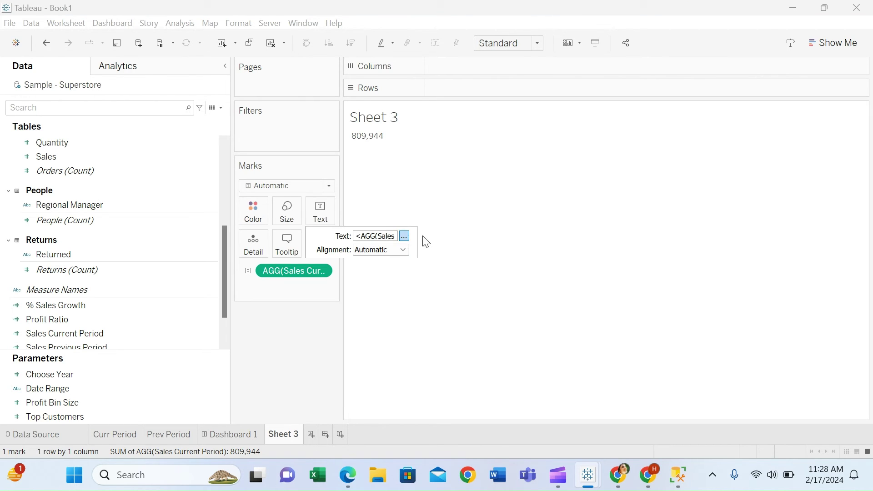
drag(482, 193, 353, 179)
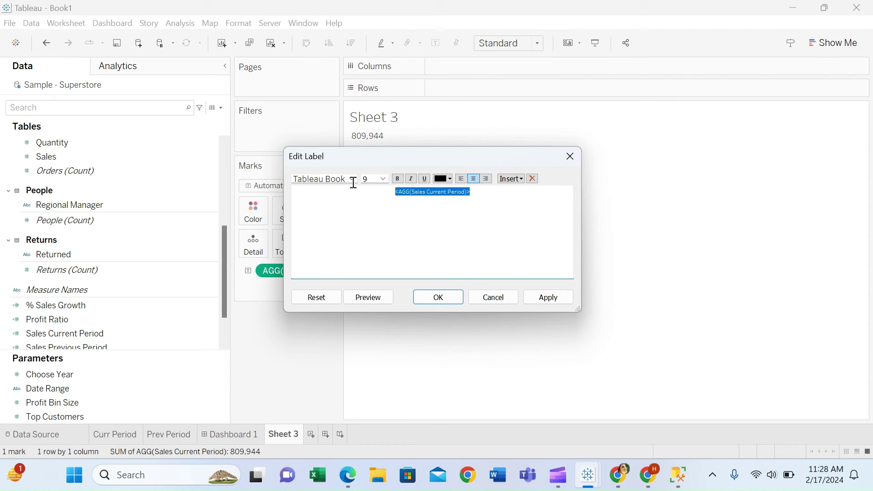
click(383, 178)
click(374, 248)
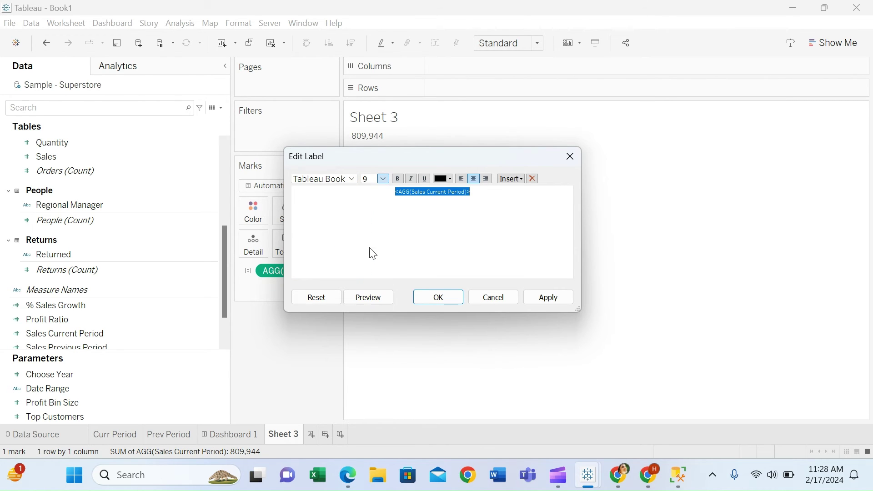
click(443, 300)
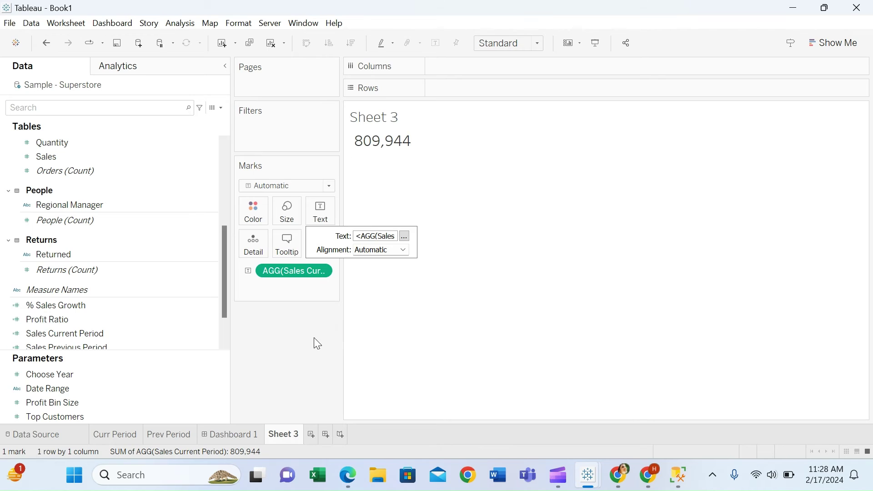
click(304, 349)
Step: Rename the worksheet Sales Current and add another blank worksheet after it
double_click(282, 437)
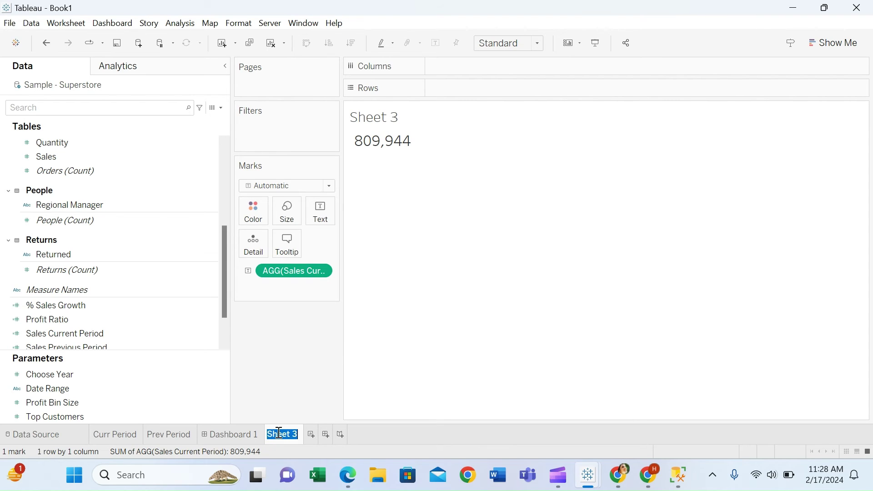
text(Sales Current)
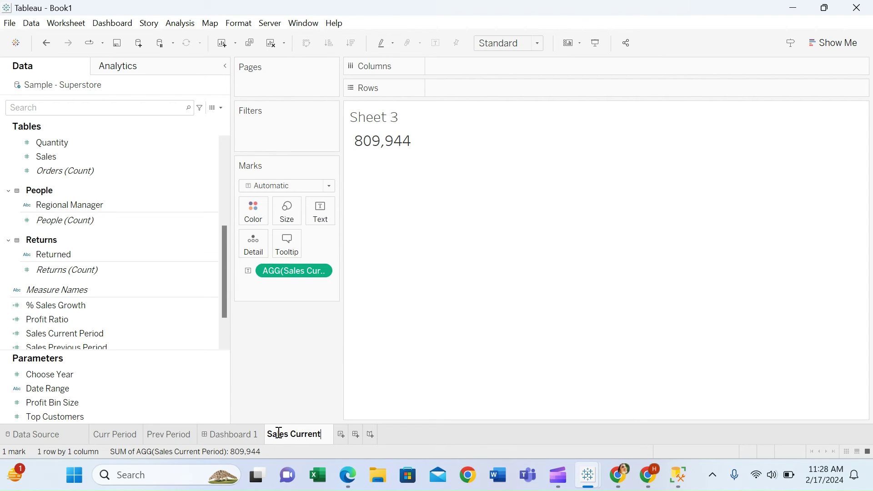
key(Return)
click(347, 435)
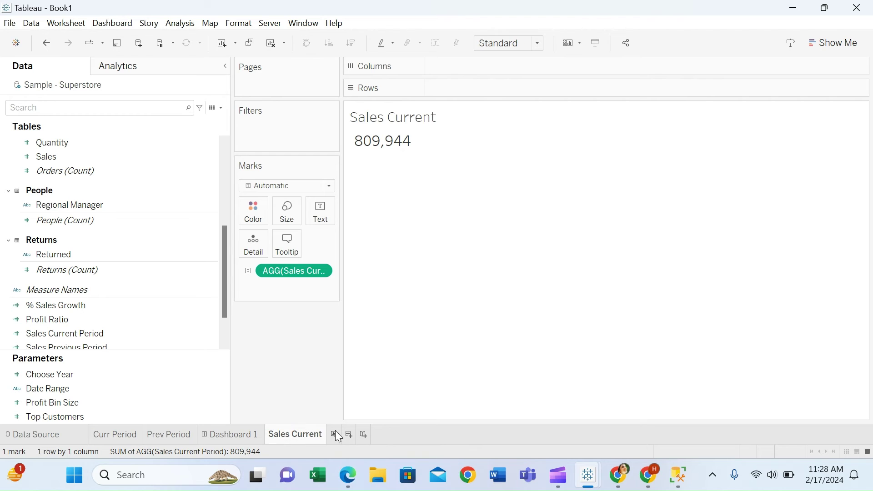
Step: Switch to the Custom Date Range Selector calculations workbook and open the Sales Indicator calculation from its Sales Previous sheet
scroll(226, 311, down, 2)
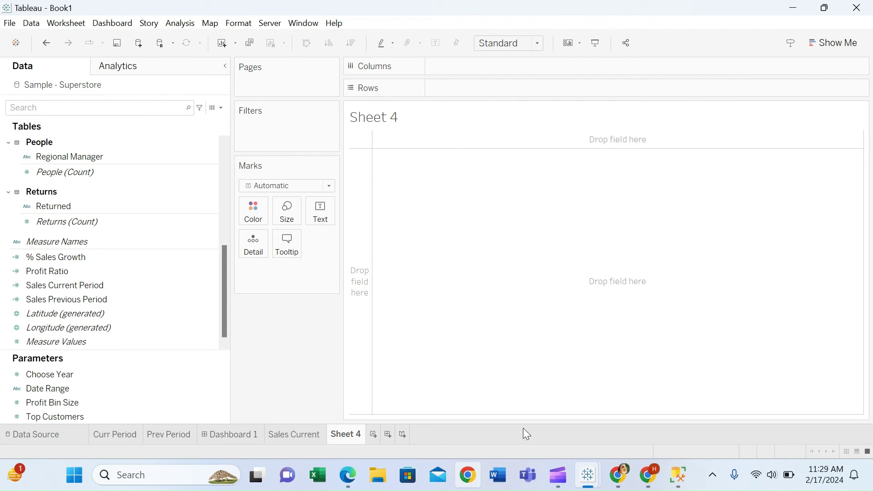
click(134, 272)
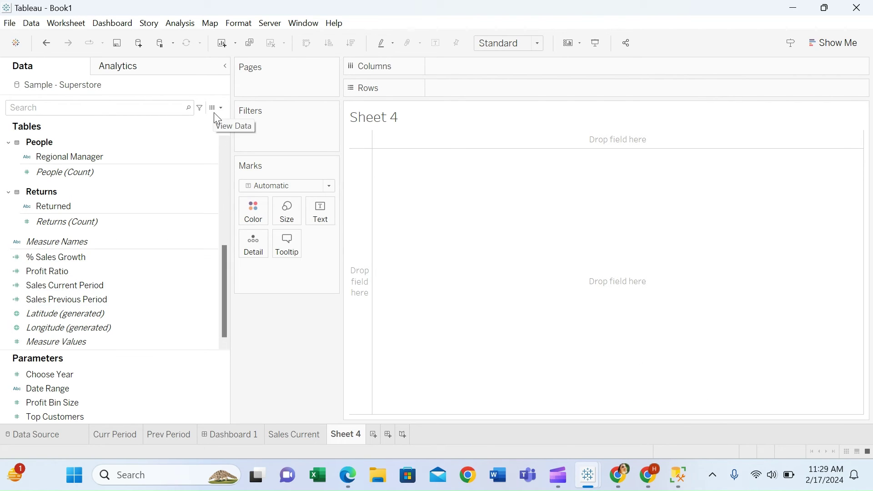
mouse_move(590, 481)
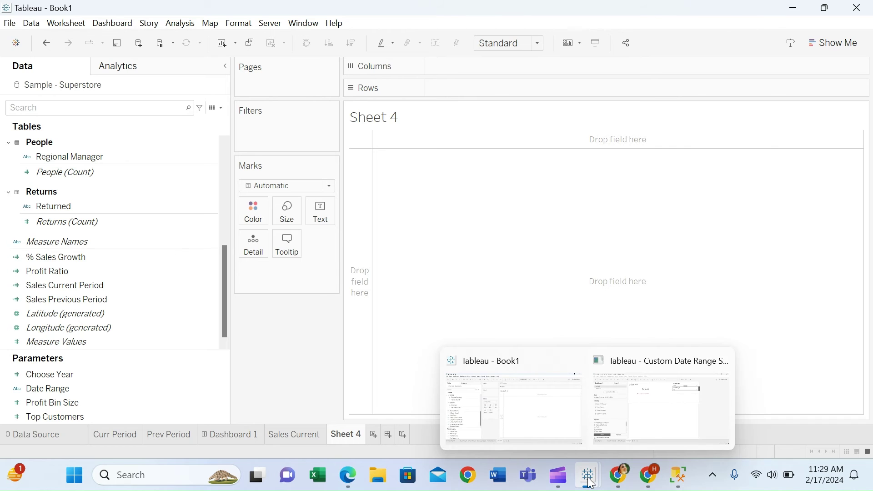
click(670, 398)
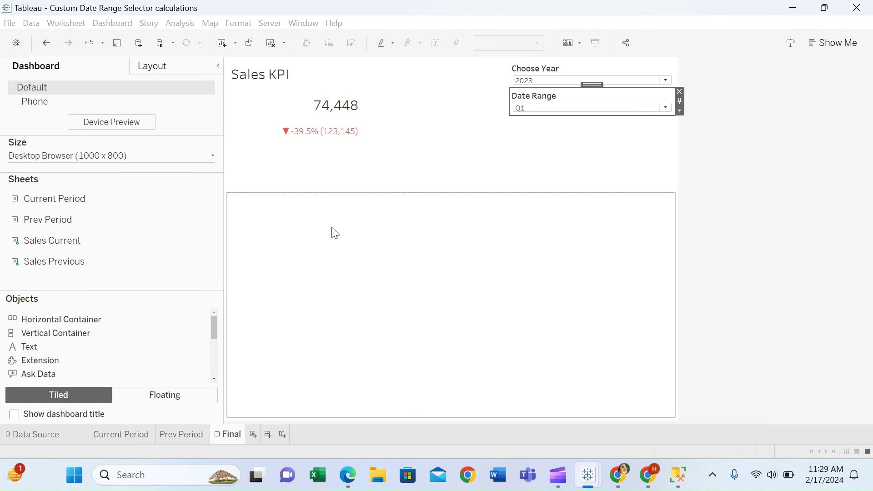
click(340, 174)
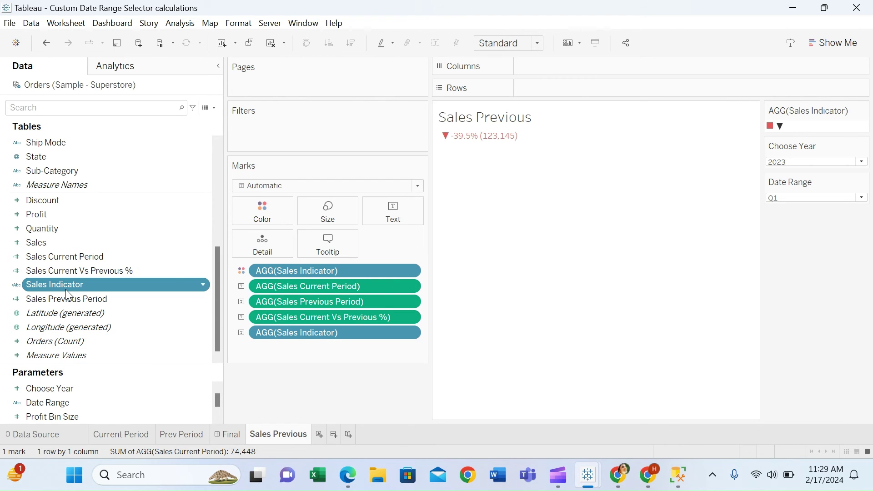
right_click(68, 296)
click(103, 74)
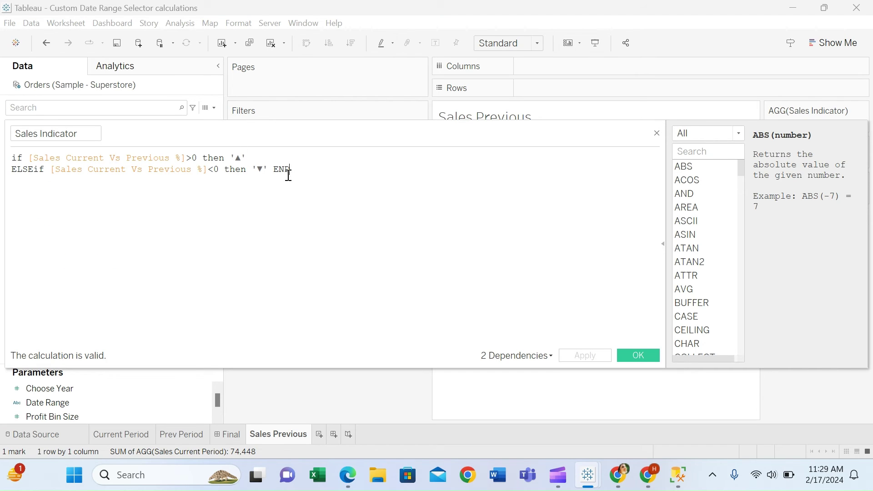
Step: Copy the ▲ symbol from the reference Sales Indicator calculation and return to the Book1 workbook
double_click(236, 160)
mouse_move(588, 475)
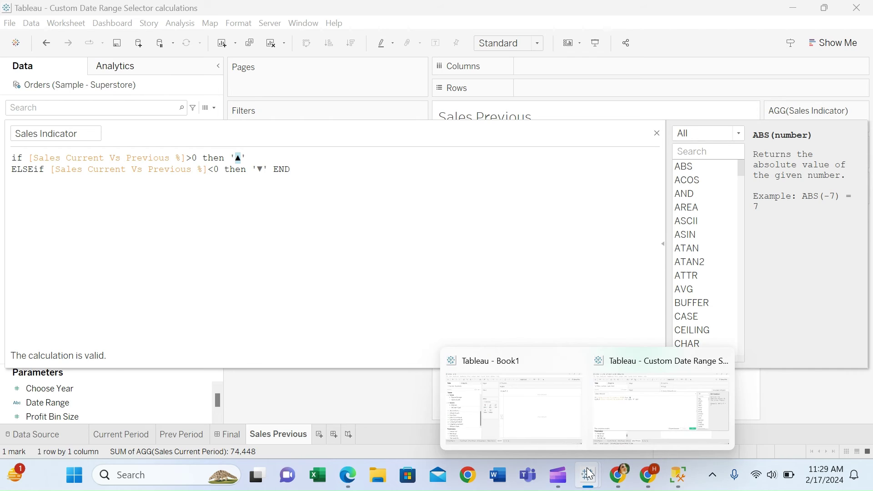
click(530, 410)
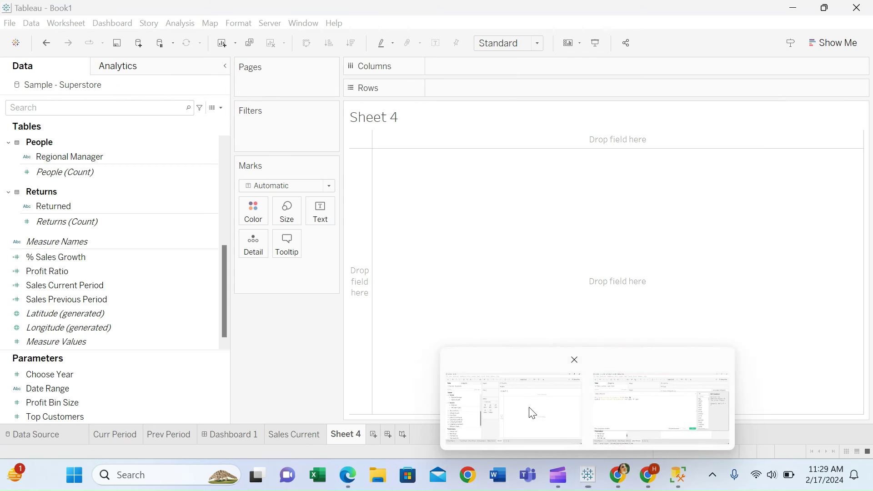
Step: Create a new calculated field named Sales Indicator
click(218, 108)
click(186, 121)
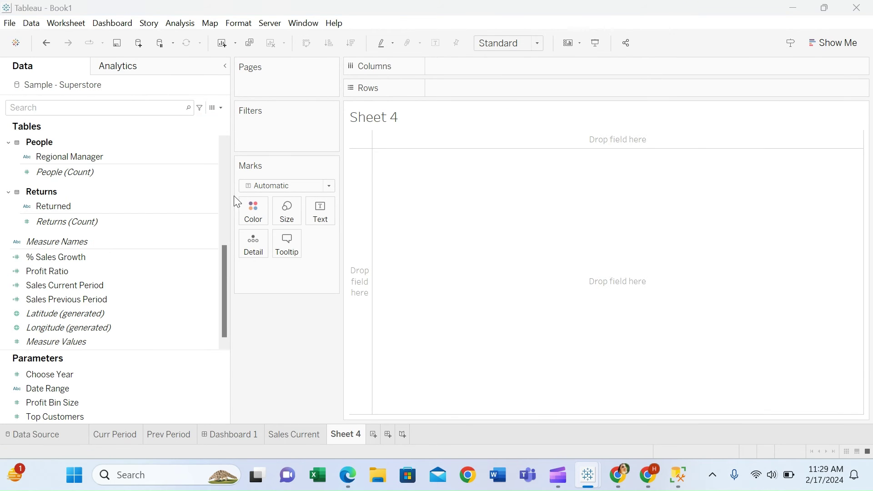
text(Sales Indicato)
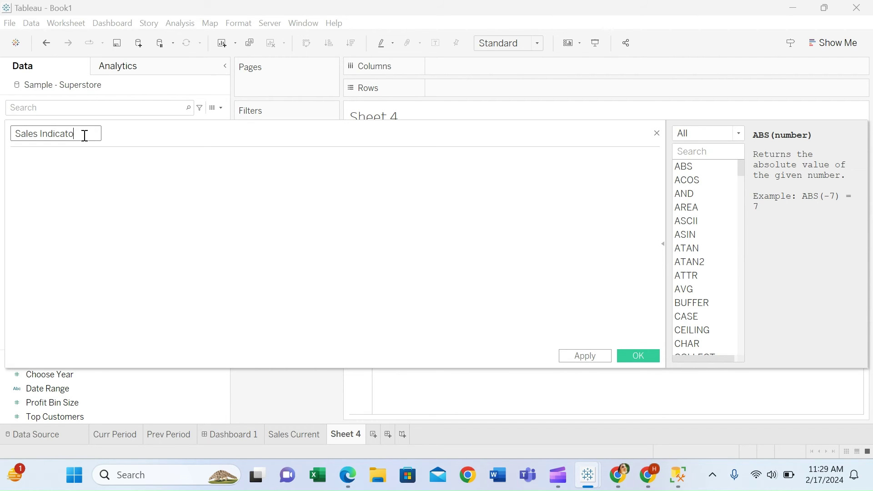
text(r)
Step: Write the calculation's first condition as if [% Sales Growth]>0 then '▲'
click(70, 167)
text(if )
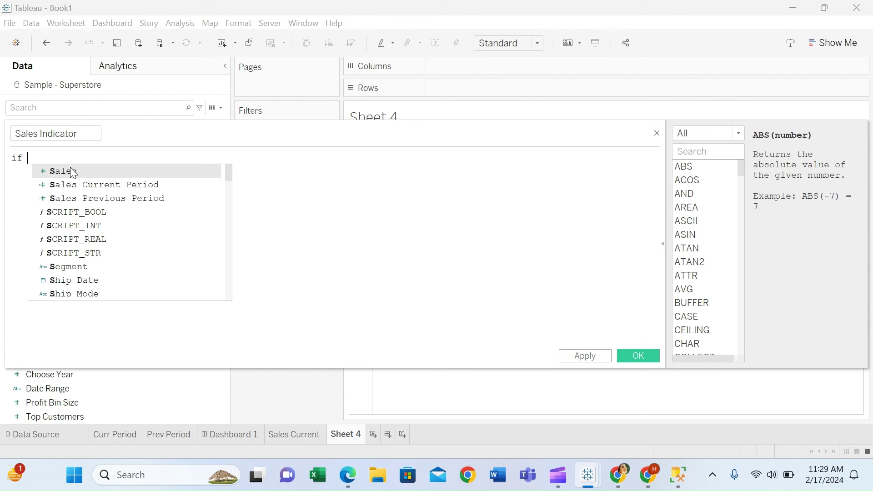
text(sale)
click(93, 247)
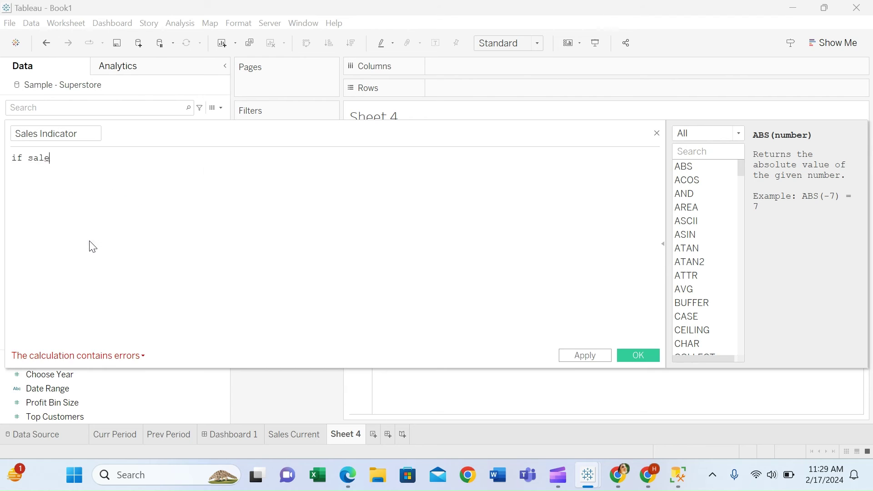
key(Return)
text(>0)
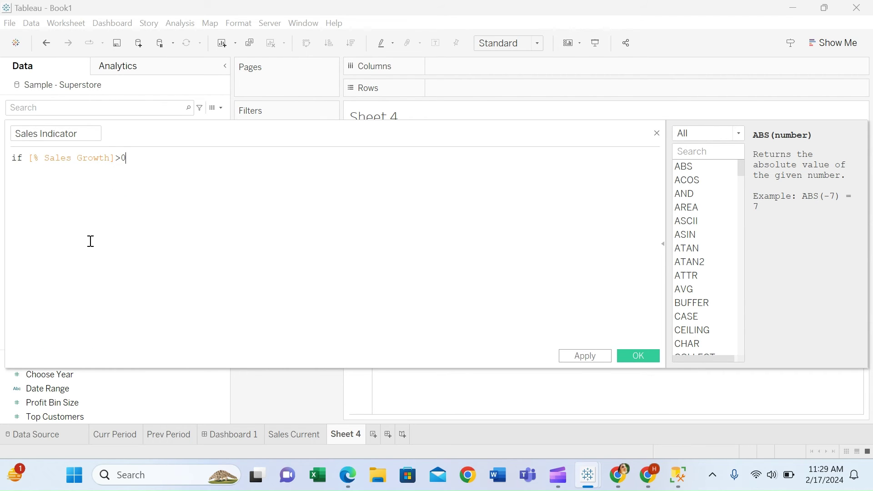
text( then e)
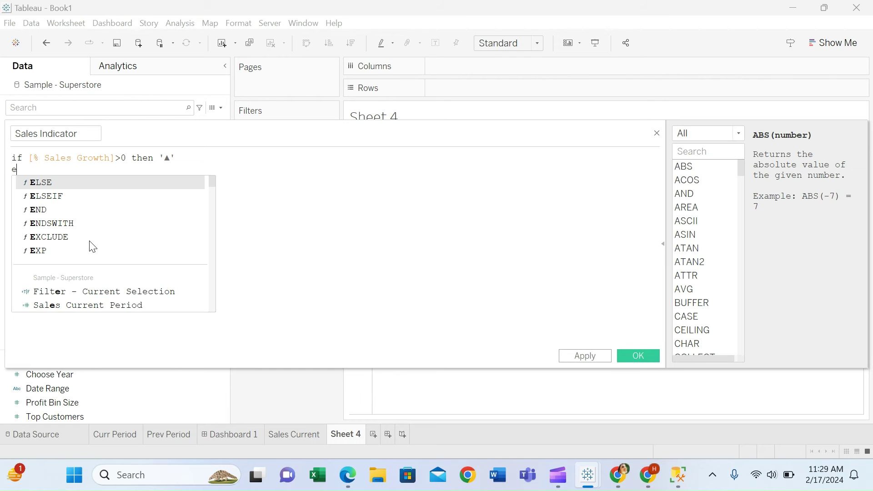
Step: Begin the second condition with elseif [% Sales Growth]<0 then, followed by an opening single quote
text(lse s)
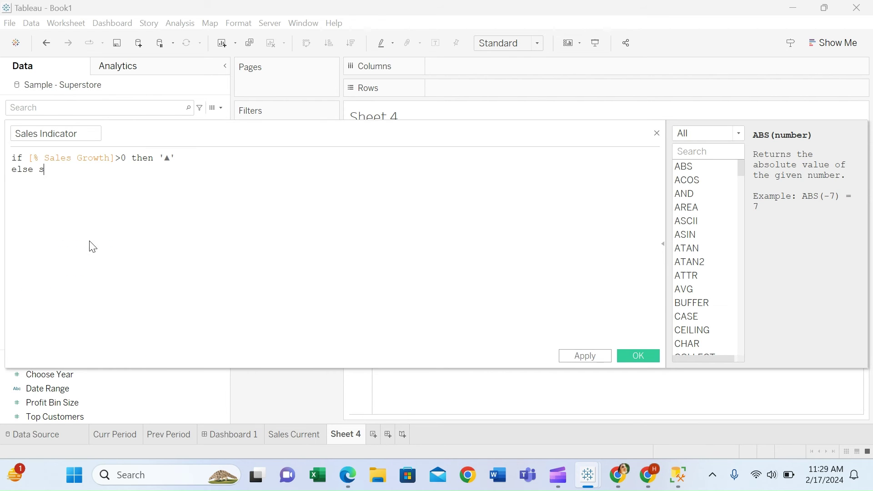
key(BackSpace)
key(BackSpace)
text(if sal)
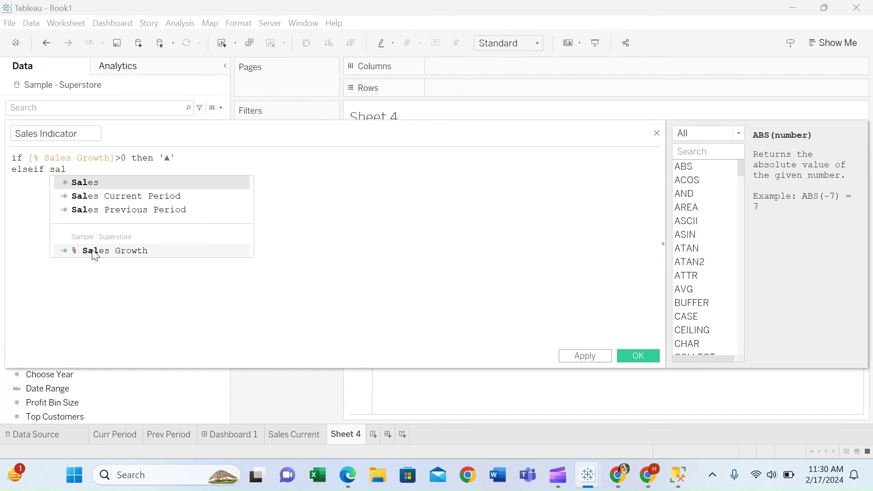
click(95, 252)
text(<0)
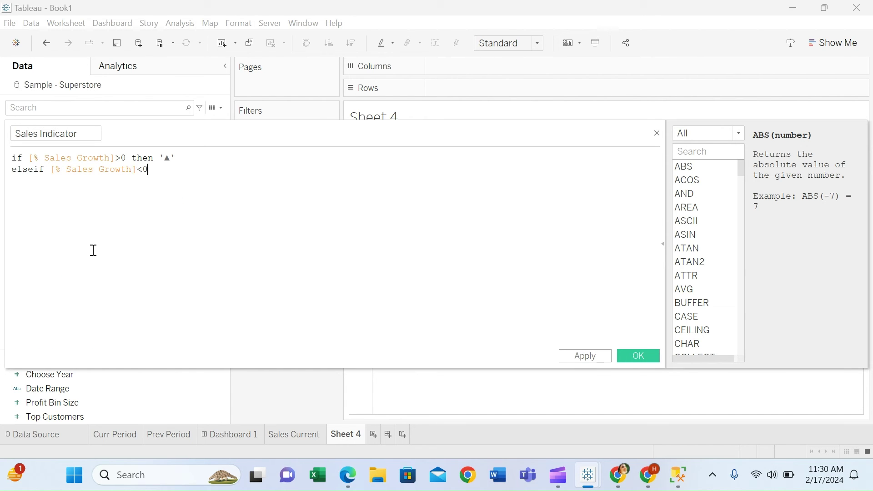
text( then ')
Step: Copy the ▼ symbol from the Custom Date Range Selector calculations workbook into the Book1 formula as the negative-growth result
mouse_move(590, 478)
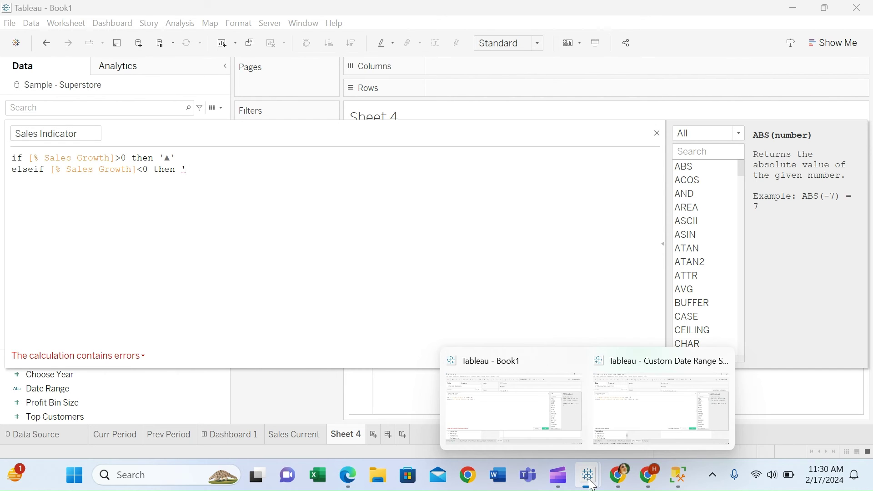
click(592, 444)
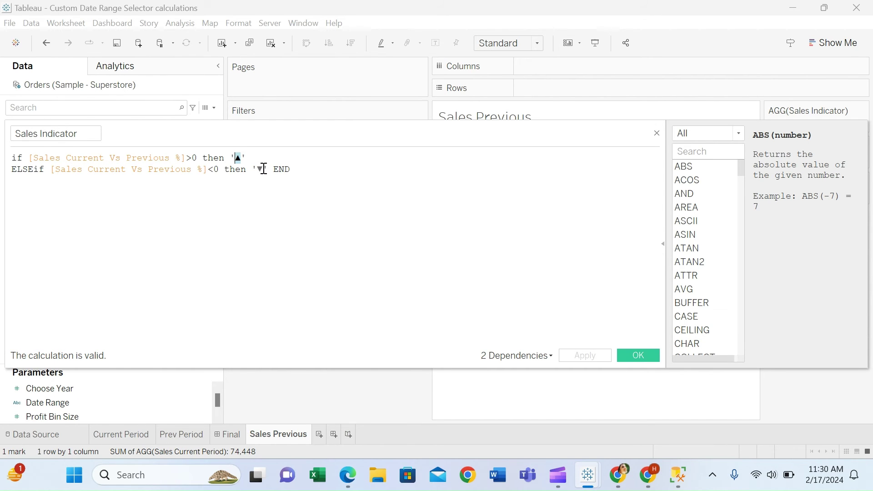
drag(253, 169, 258, 169)
key(ctrl+c)
mouse_move(586, 461)
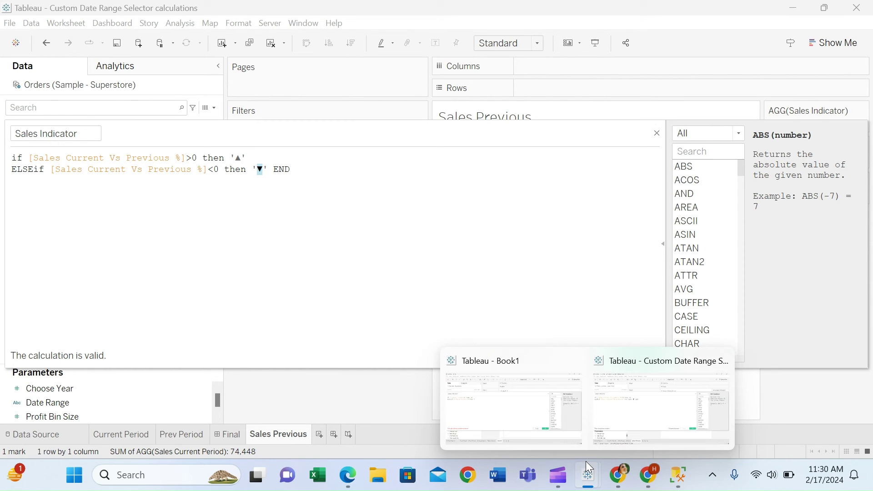
click(546, 411)
key(ctrl+v)
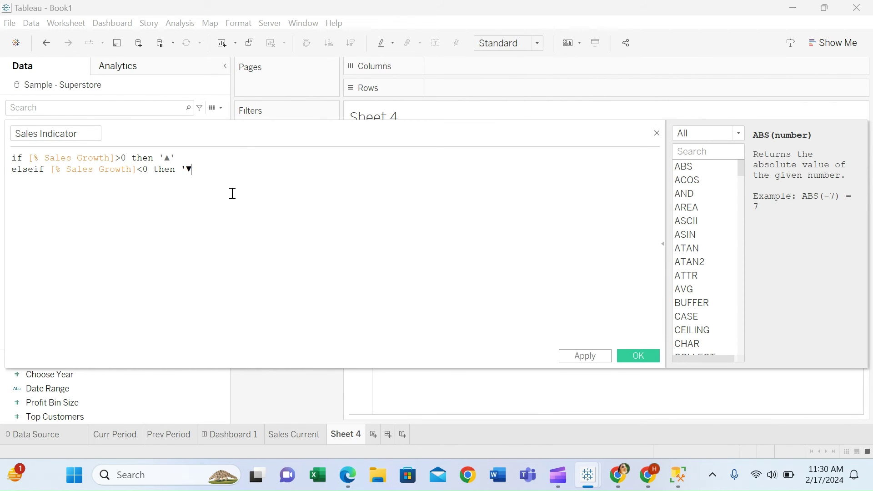
Step: Finish the Sales Indicator formula with END on its own line and save the calculated field
key(Return)
text(en)
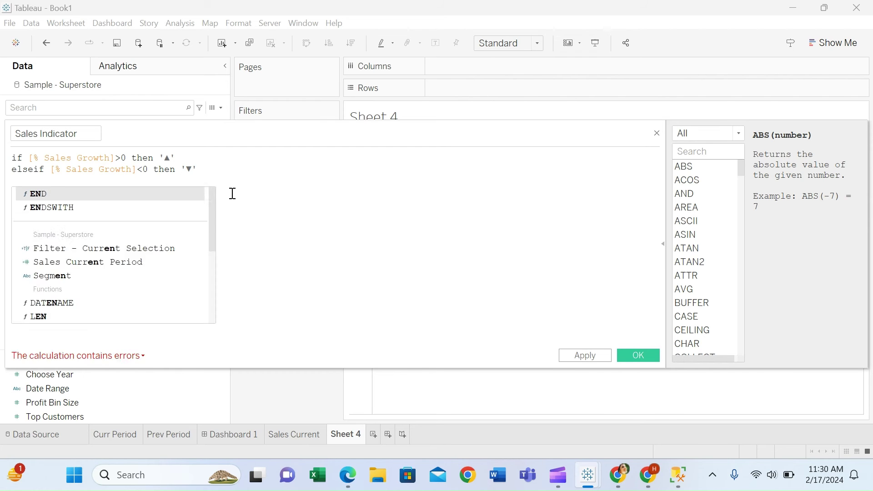
key(Return)
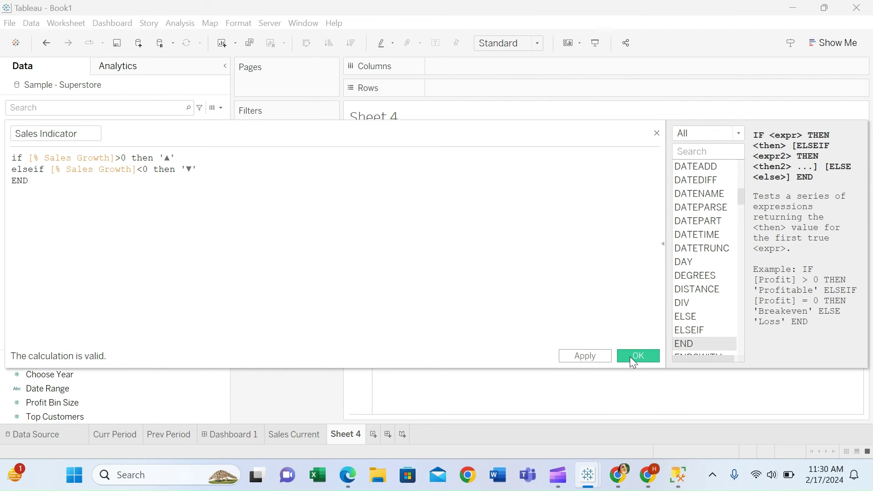
click(632, 358)
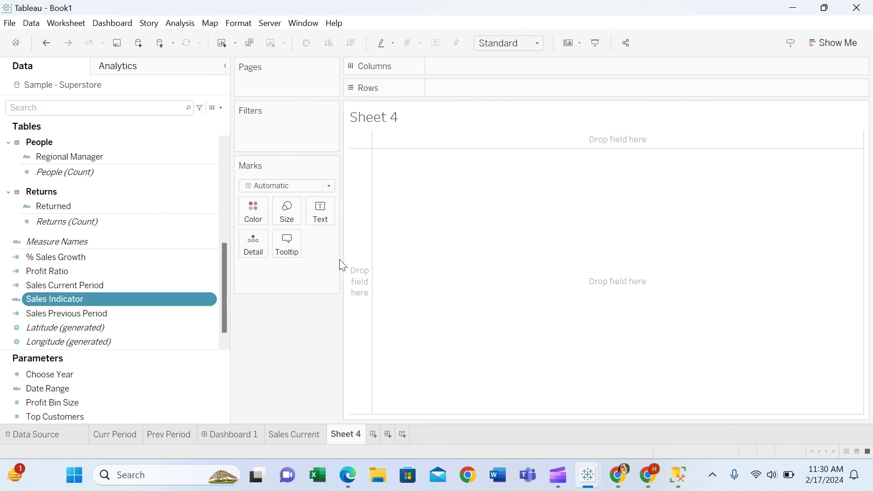
Step: Widen the Marks card and show Sales Indicator, % Sales Growth and Sales Previous Period as text marks on Sheet 4
drag(380, 252, 386, 252)
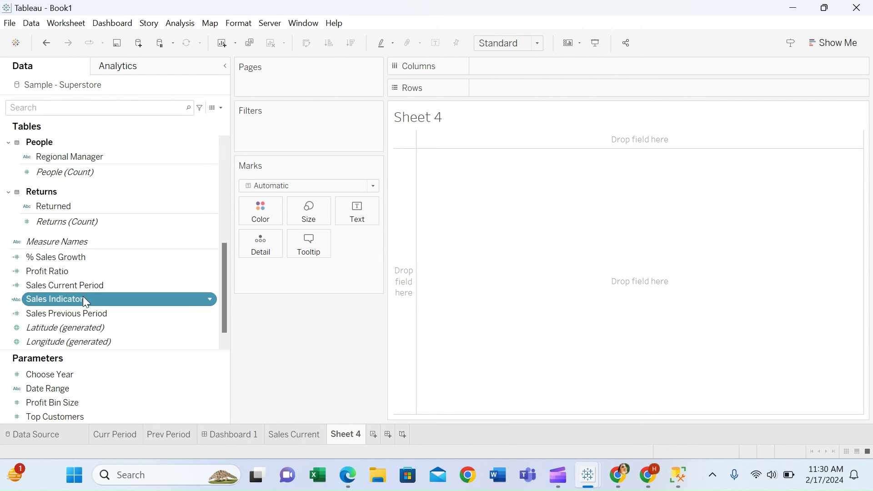
drag(83, 299, 365, 219)
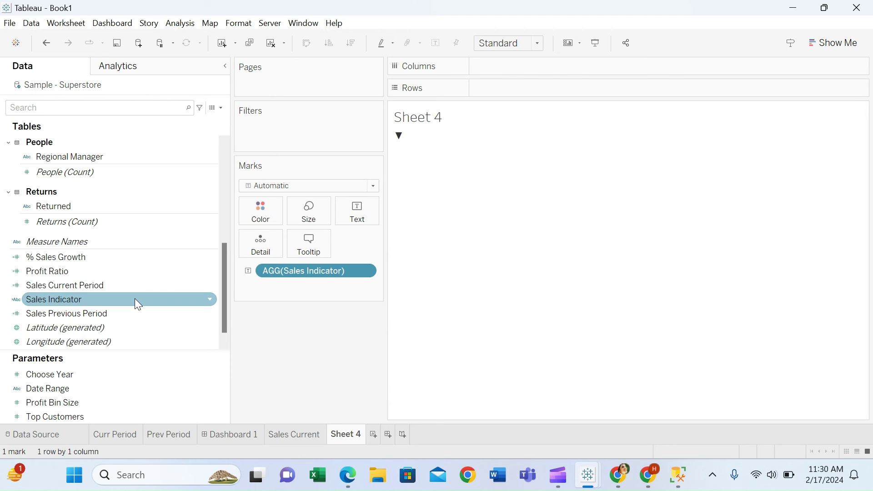
drag(54, 258, 343, 209)
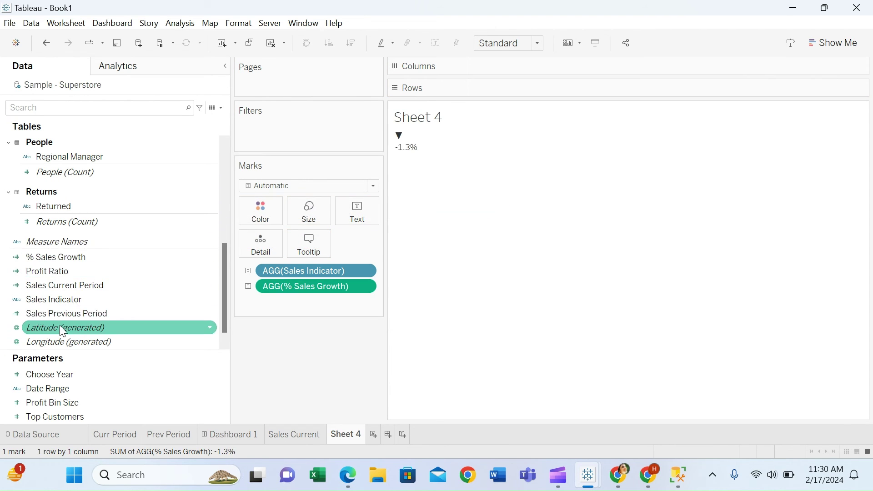
drag(58, 313, 357, 216)
Step: Put the three label fields on a single line and fit the sheet to Entire View
click(358, 216)
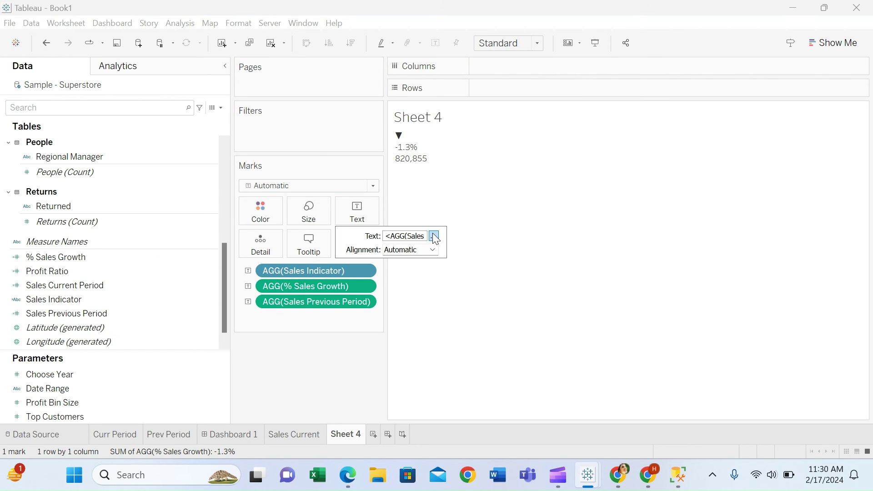
click(432, 233)
click(402, 200)
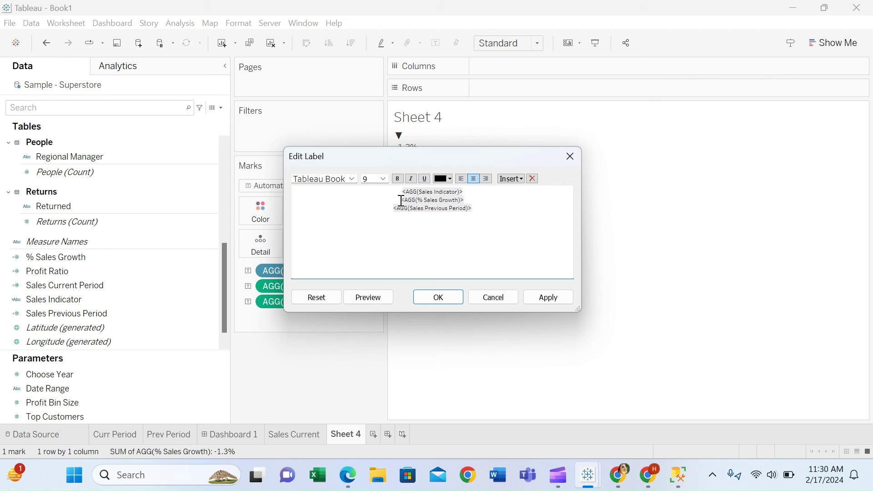
key(BackSpace)
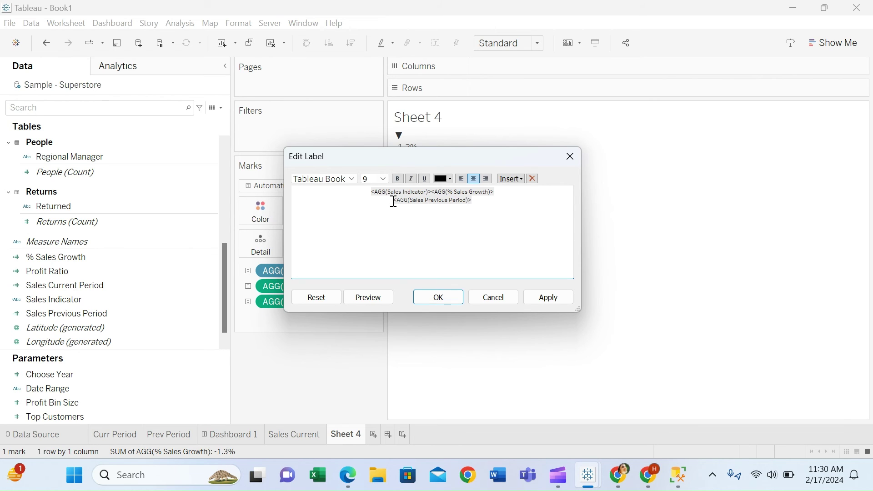
click(394, 201)
key(BackSpace)
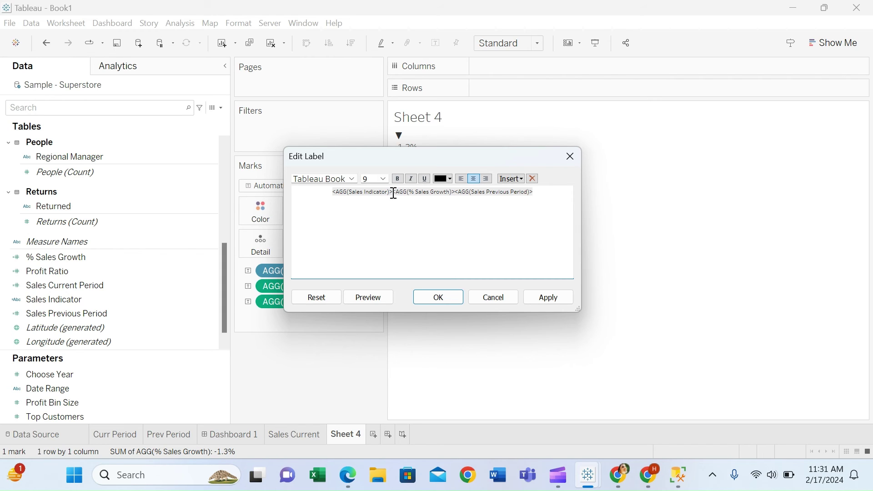
click(440, 297)
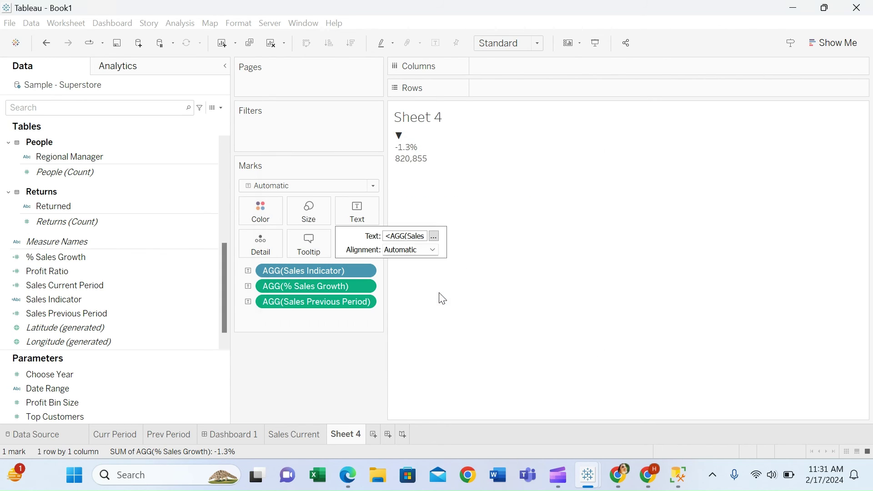
click(511, 44)
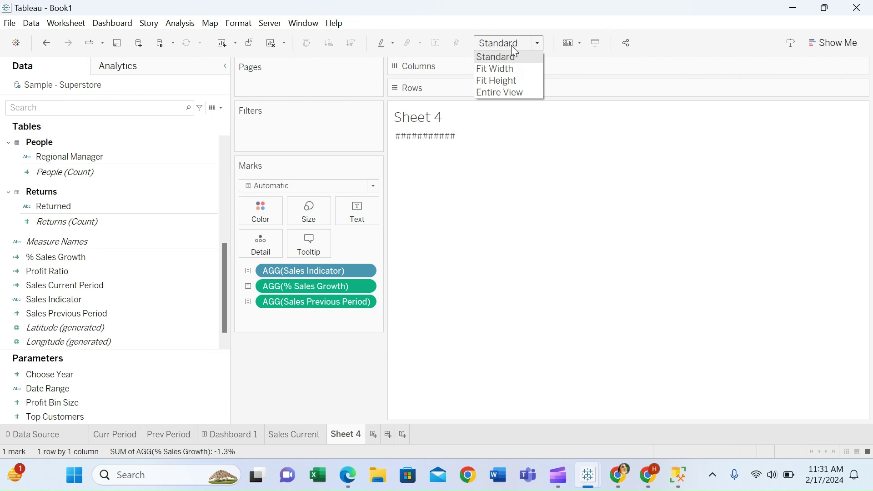
click(496, 93)
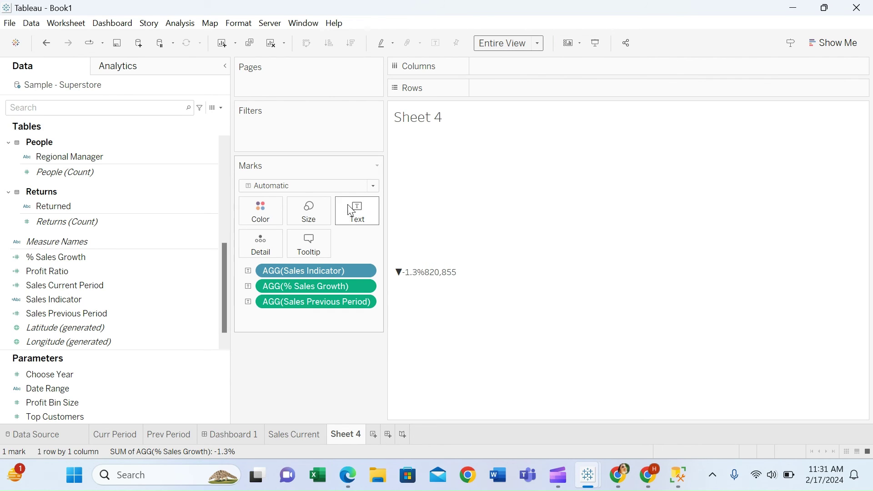
Step: Enclose Sales Previous Period in parentheses in the label text, with a space before the opening parenthesis
click(359, 214)
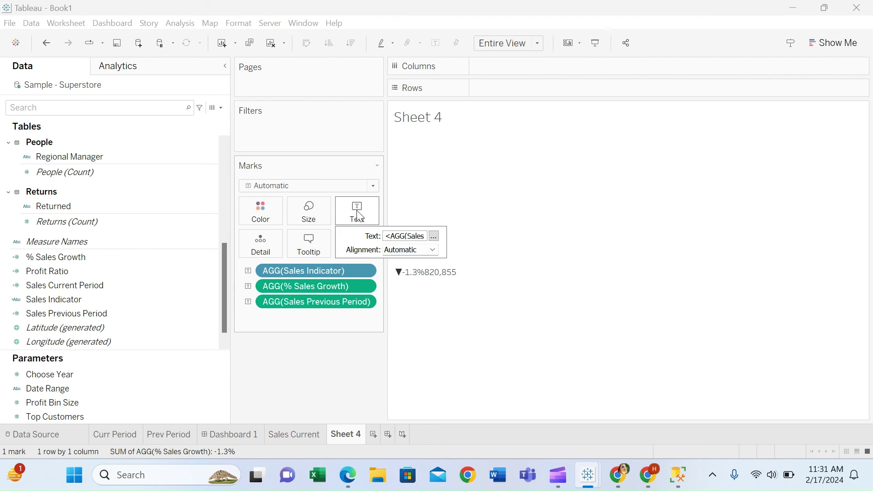
click(435, 237)
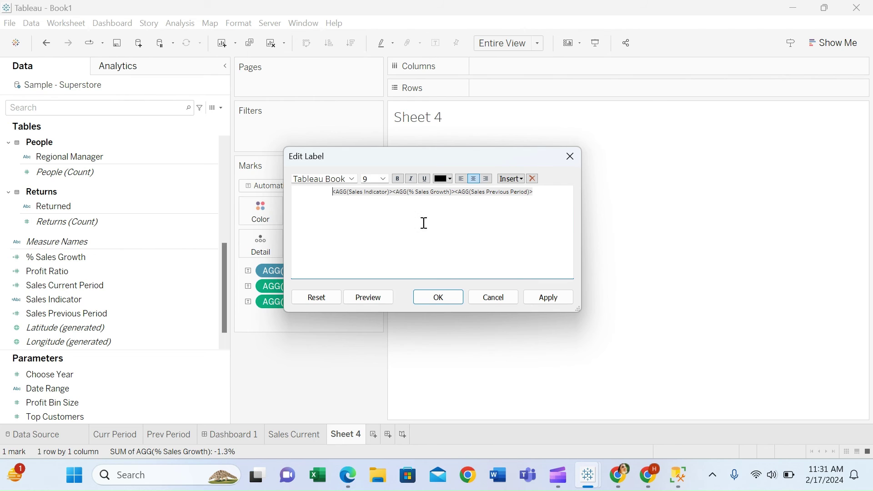
drag(438, 159, 401, 218)
triple_click(356, 251)
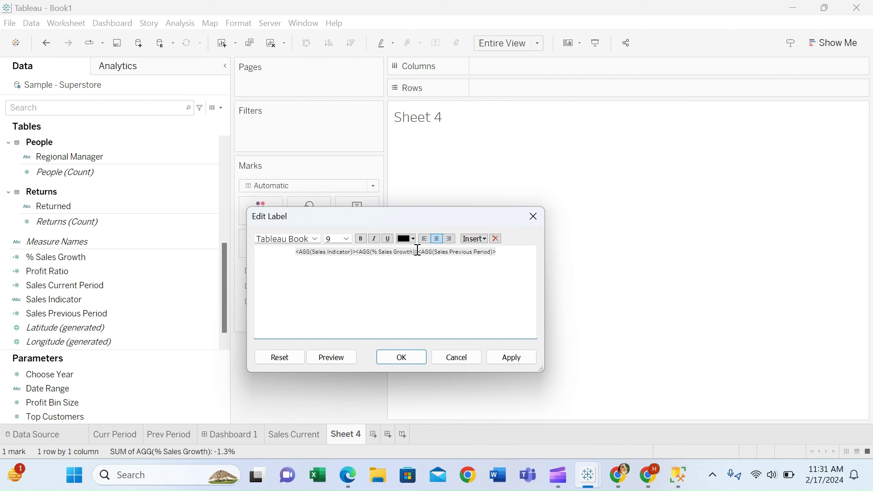
text(()
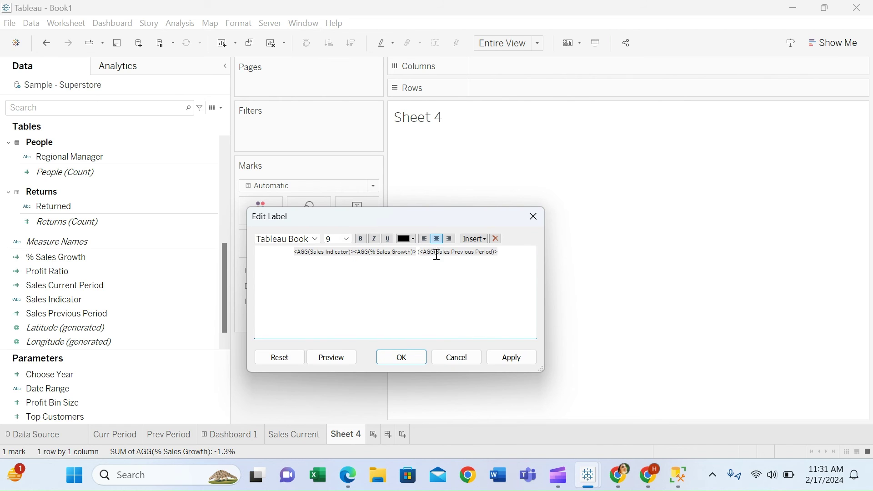
click(508, 252)
text())
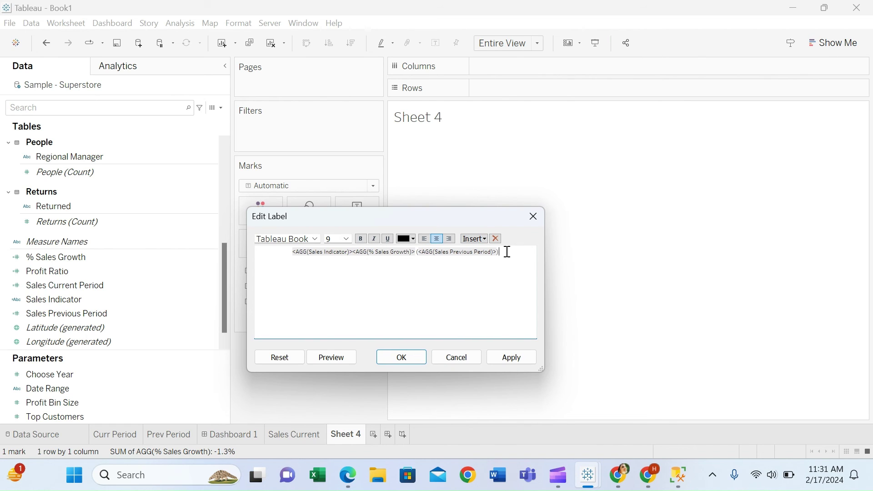
click(411, 358)
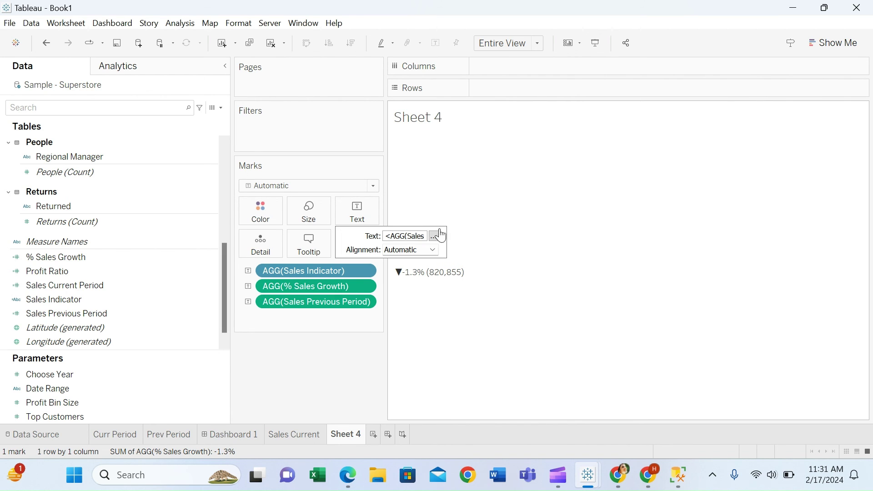
click(320, 355)
mouse_move(410, 285)
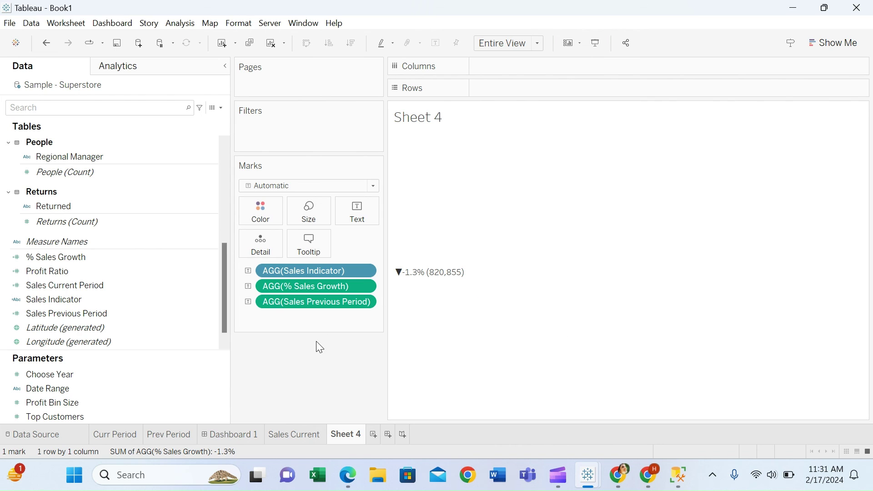
Step: Colour the marks by Sales Indicator and assign red to the down arrow
click(54, 300)
drag(54, 301, 259, 212)
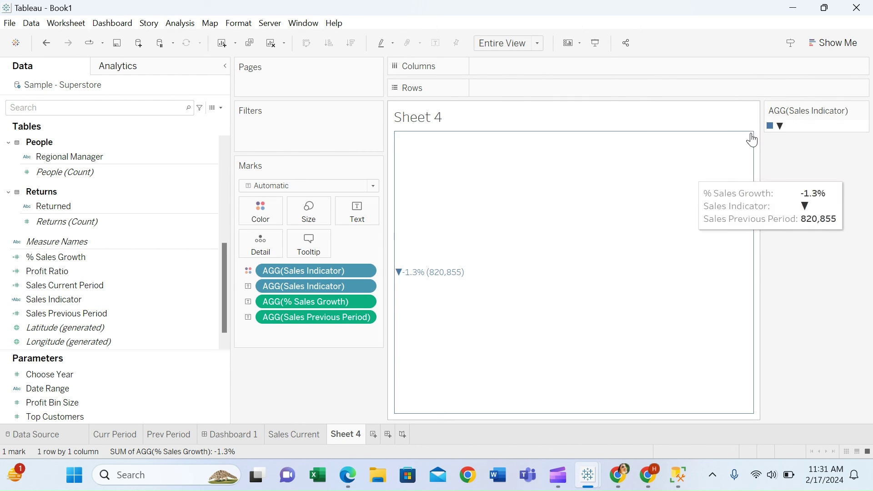
double_click(776, 129)
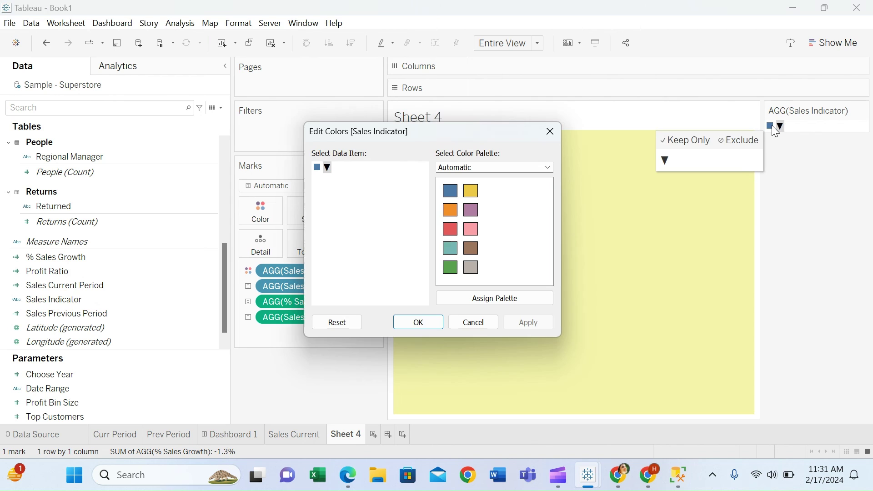
click(451, 228)
click(425, 326)
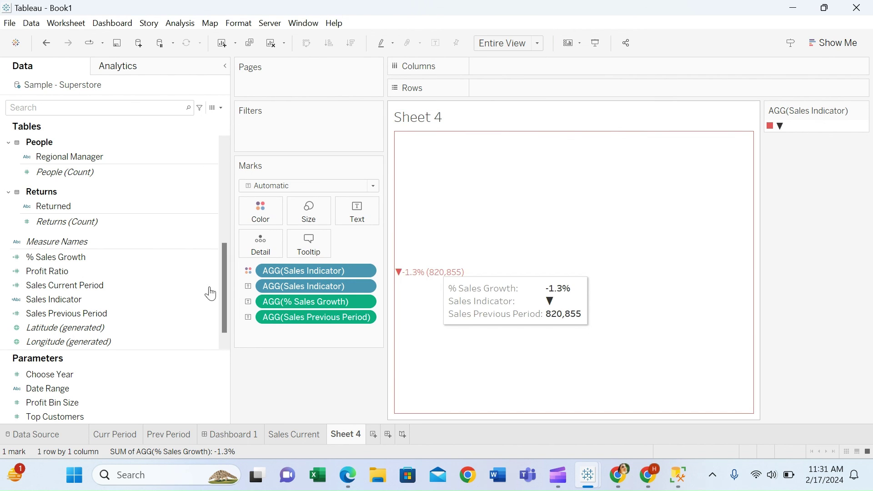
Step: Edit the Sales Indicator formula so its first condition tests % Sales Growth <0, and save it
click(72, 299)
right_click(72, 299)
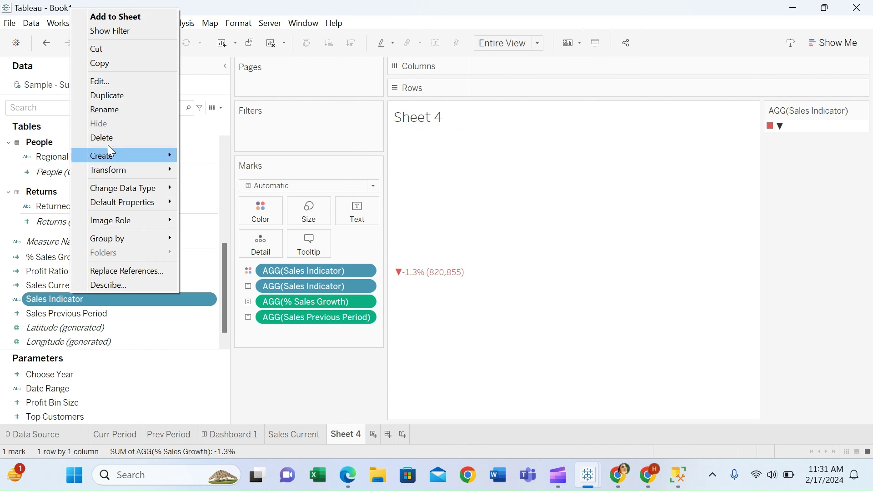
click(113, 83)
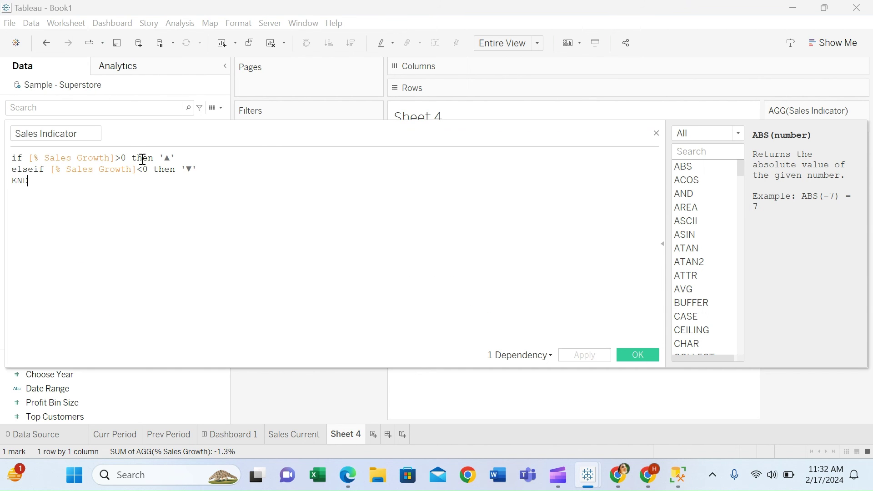
click(119, 158)
click(632, 354)
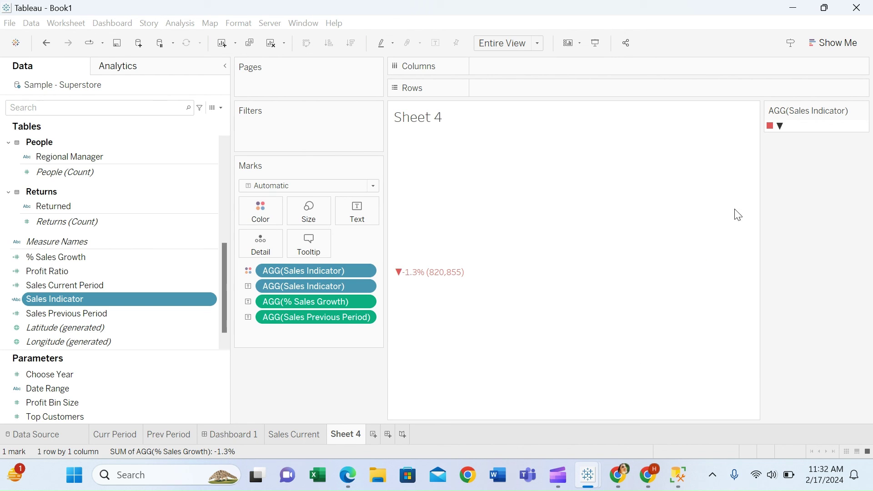
Step: Assign green to the up arrow in the Sales Indicator colour legend
double_click(774, 127)
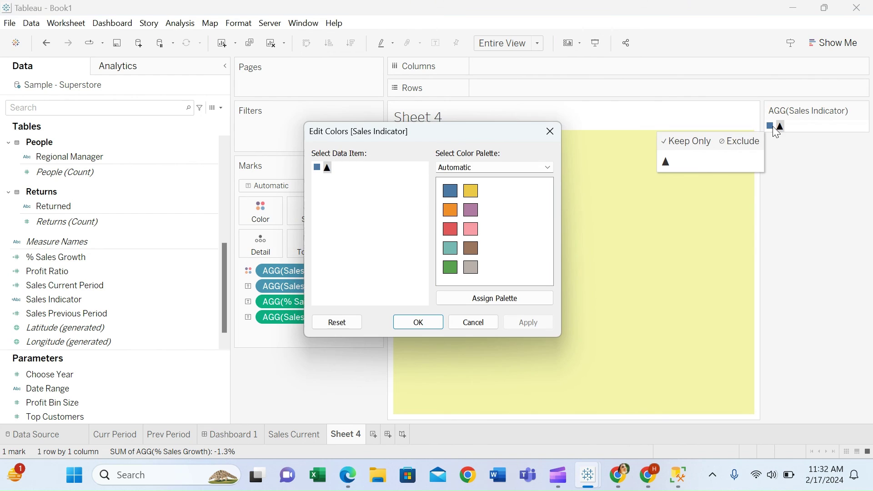
click(451, 268)
click(418, 322)
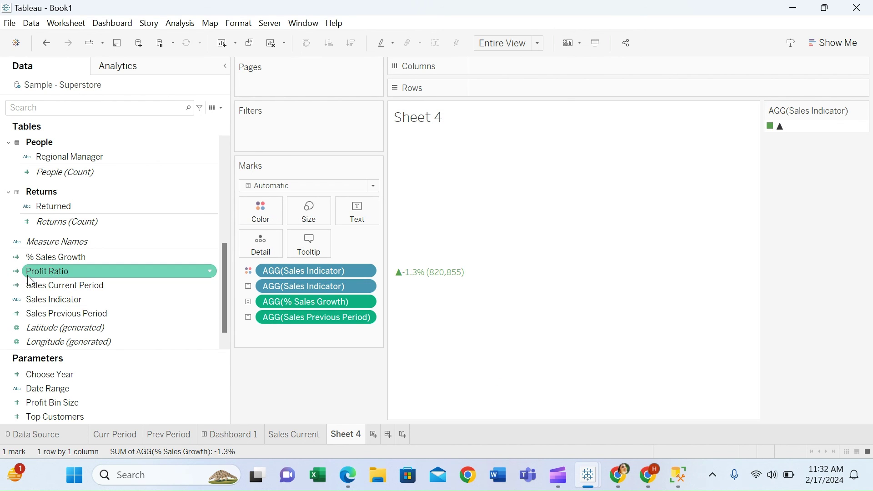
Step: Set the first condition of the Sales Indicator formula back to % Sales Growth >0 and save it
right_click(43, 296)
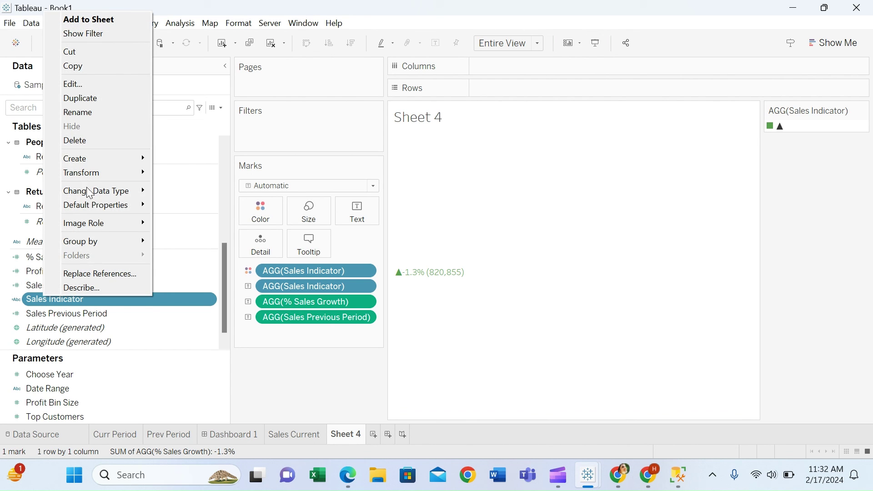
click(99, 85)
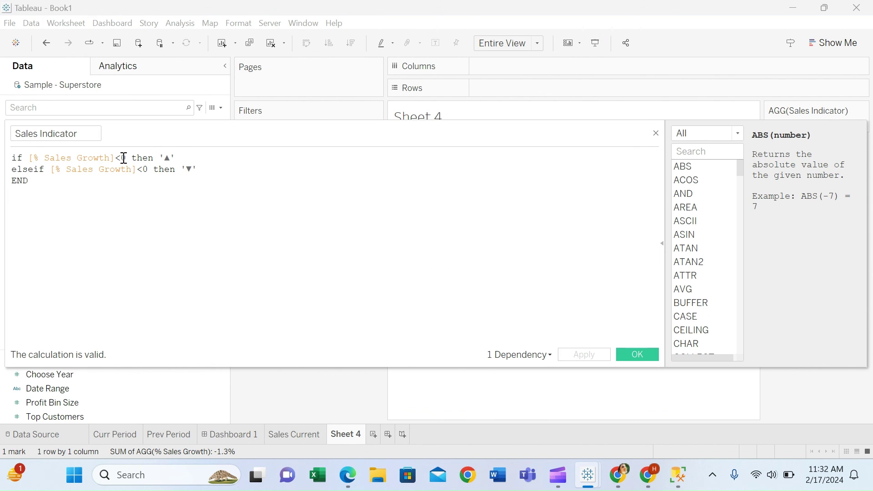
click(119, 158)
key(BackSpace)
text(>)
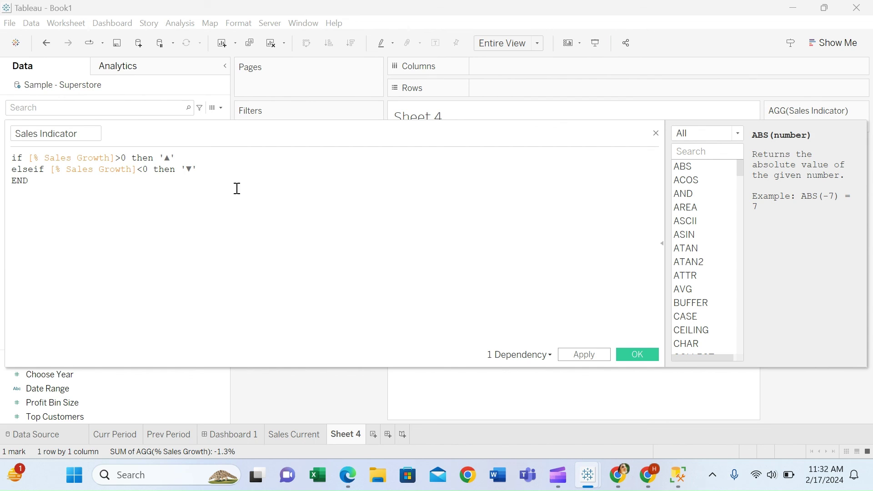
click(638, 355)
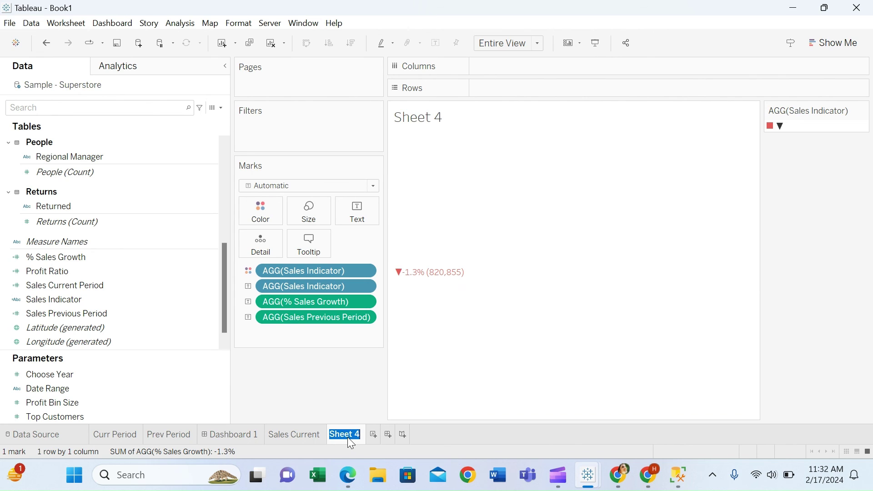
Step: Rename Sheet 4 as Indicator Sheet
key(BackSpace)
text(Indicator Sheet)
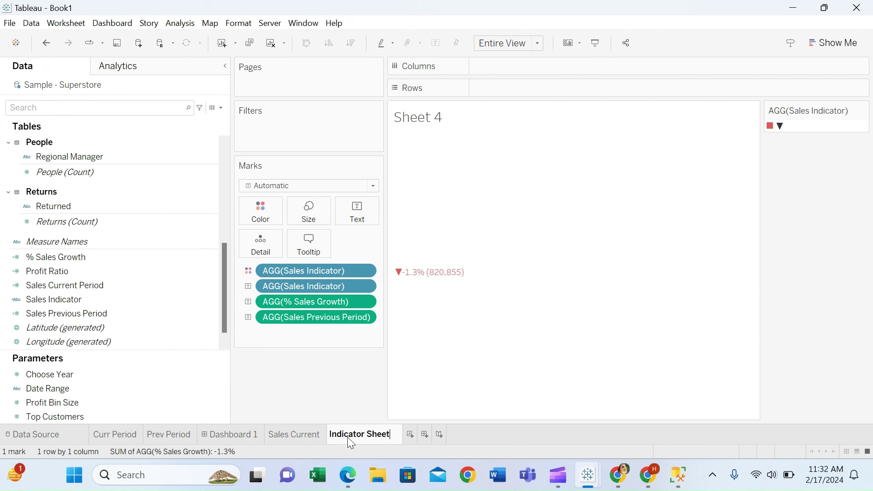
key(Return)
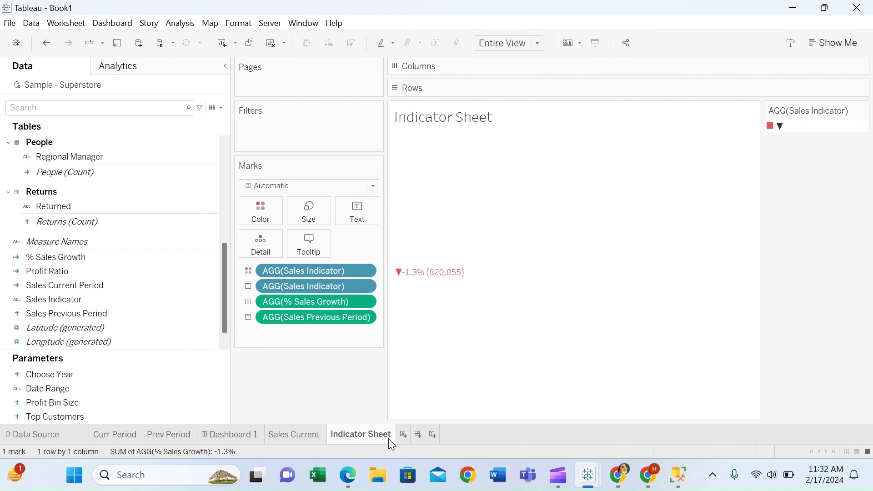
Step: Add Indicator Sheet to Dashboard 1 below Sales Current and hide its title
click(247, 435)
drag(88, 236, 390, 373)
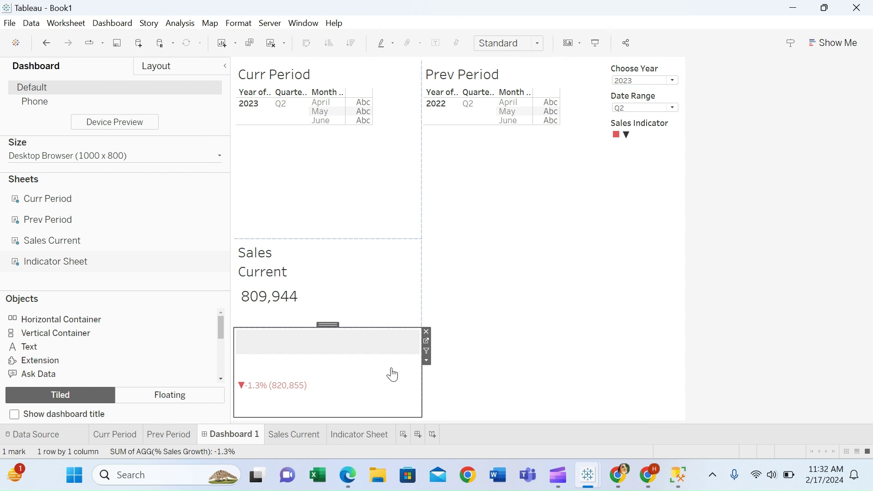
click(425, 359)
click(463, 254)
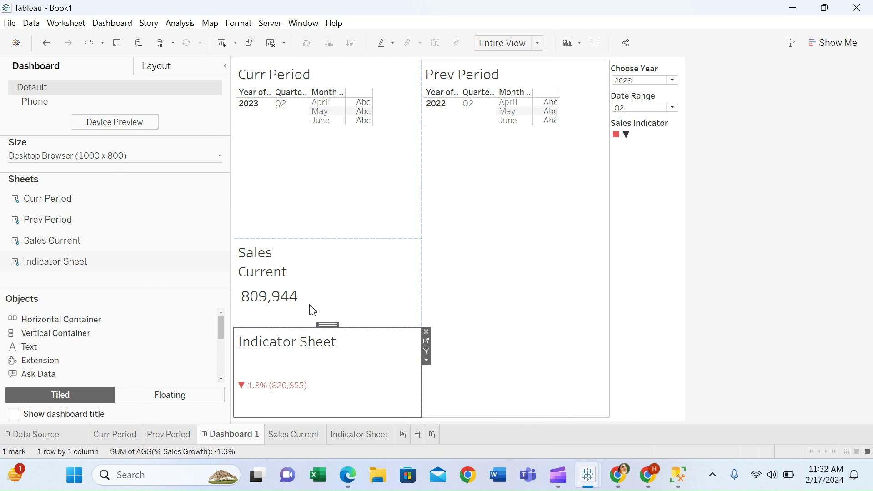
Step: Widen the dashboard column holding Sales Current and reduce the height of the Sales Current tile
drag(423, 283, 476, 292)
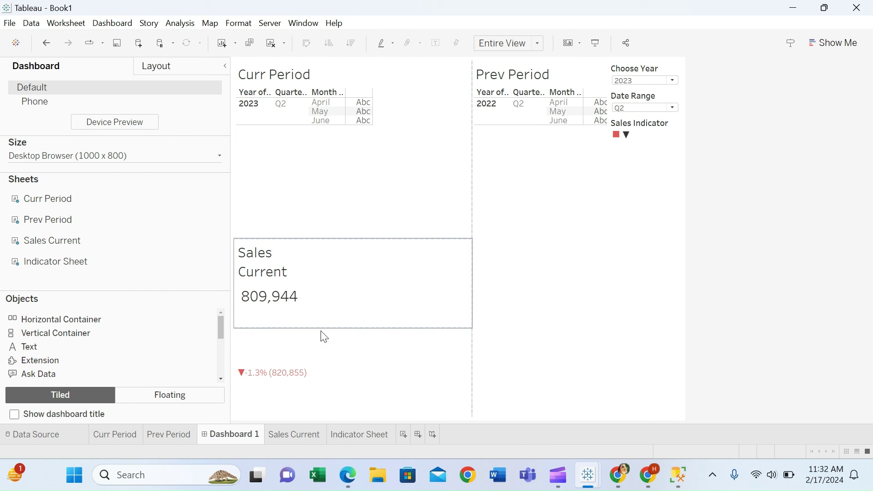
click(344, 243)
click(345, 243)
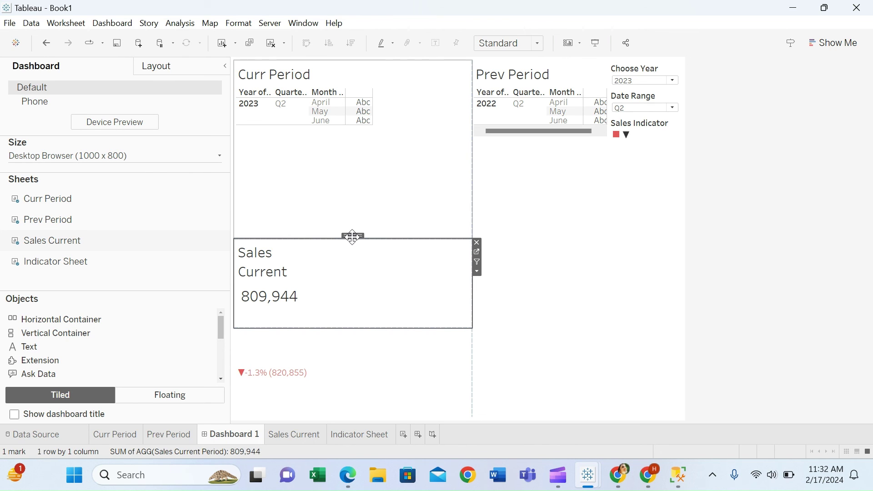
drag(324, 237, 316, 298)
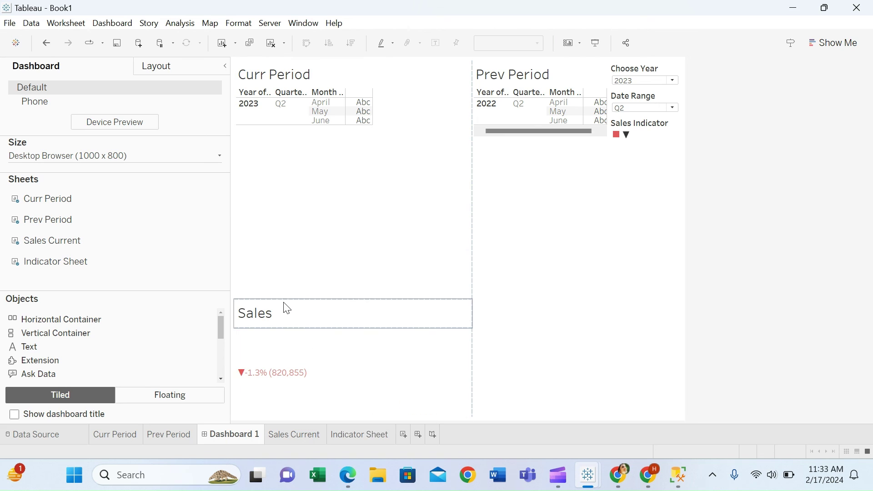
Step: Hide the title of the Sales Current tile on the dashboard
click(277, 321)
right_click(475, 345)
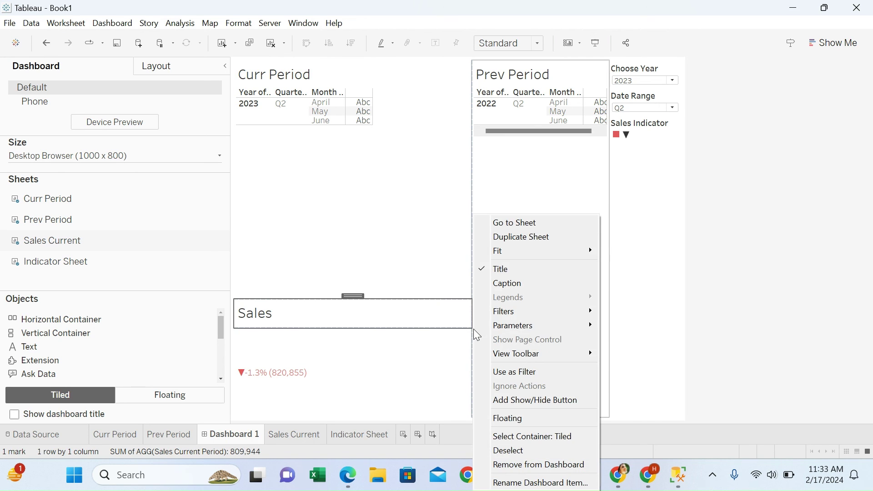
click(512, 270)
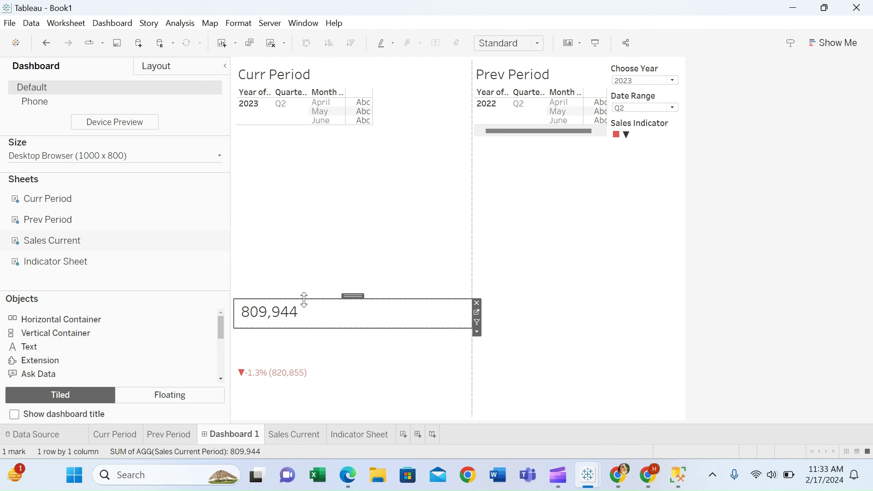
Step: Move Curr Period above Prev Period in the dashboard and shrink the Sales Current tile to a short strip
click(317, 244)
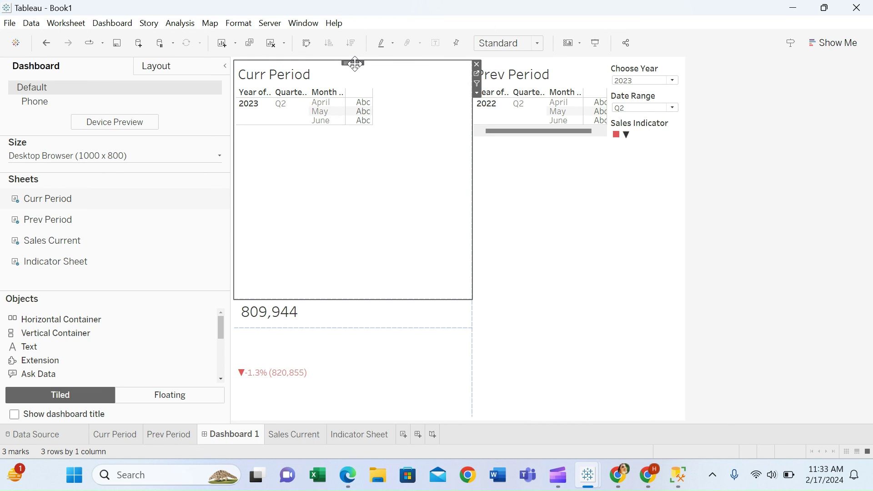
drag(353, 63, 536, 94)
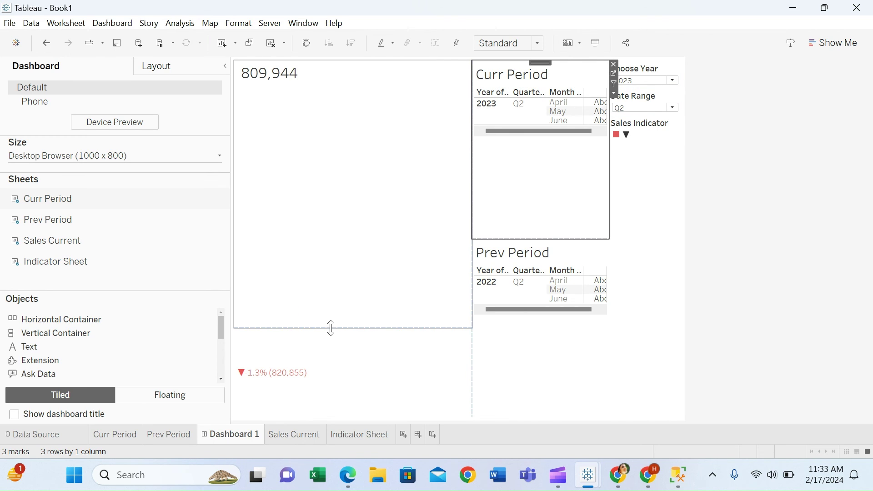
drag(331, 328, 312, 94)
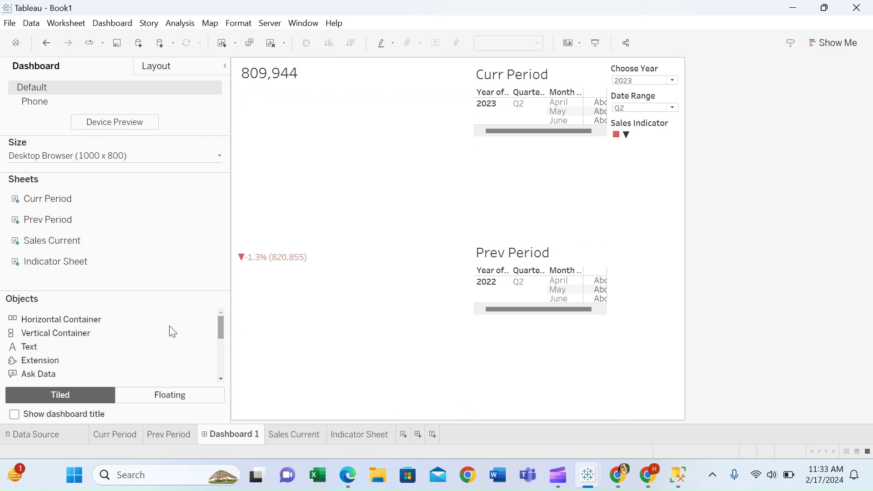
Step: Insert a Blank object beneath the Indicator Sheet tile on the dashboard
drag(217, 327, 219, 347)
drag(87, 360, 342, 326)
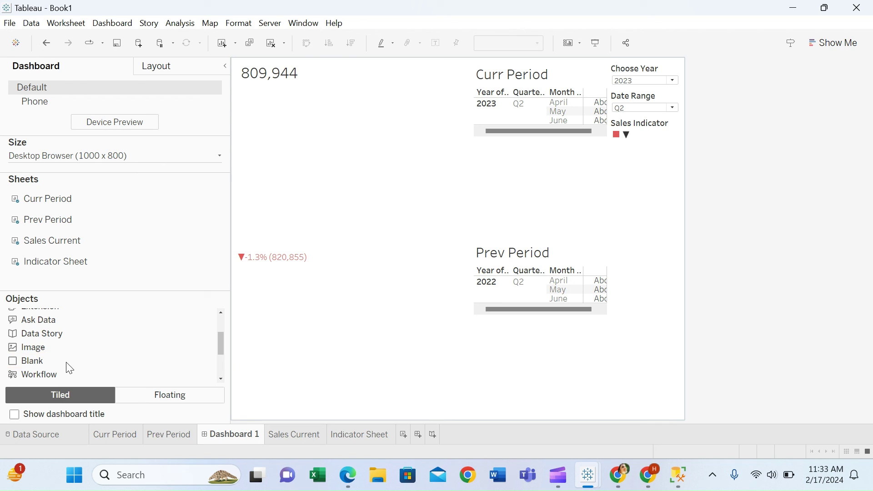
drag(69, 368, 329, 302)
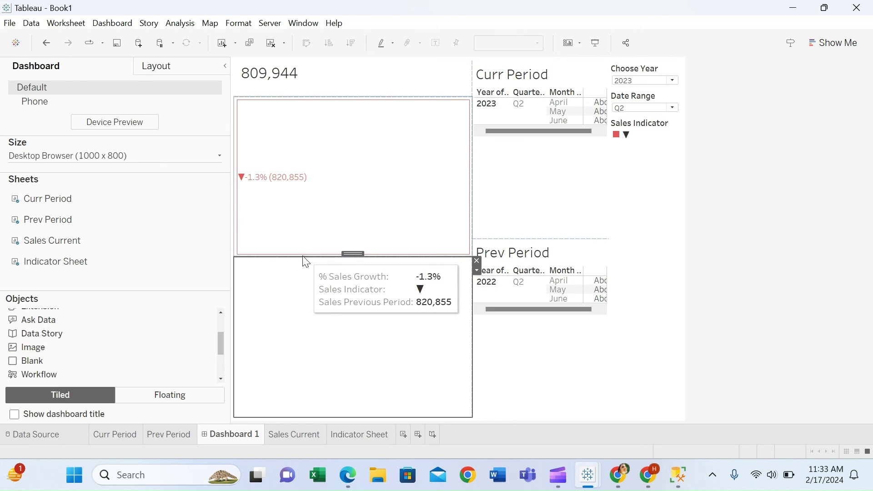
Step: Enlarge the Blank object upward so the Indicator Sheet tile becomes a short strip below the sales figure
drag(302, 257, 308, 149)
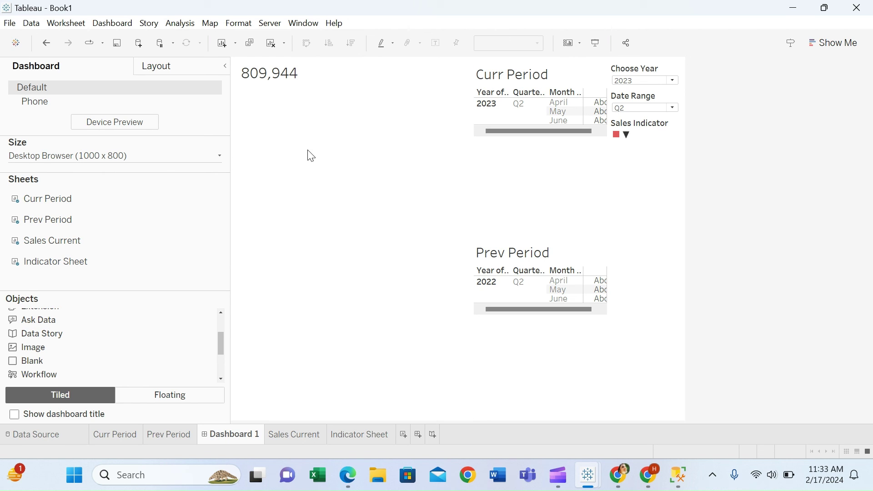
click(302, 129)
click(427, 244)
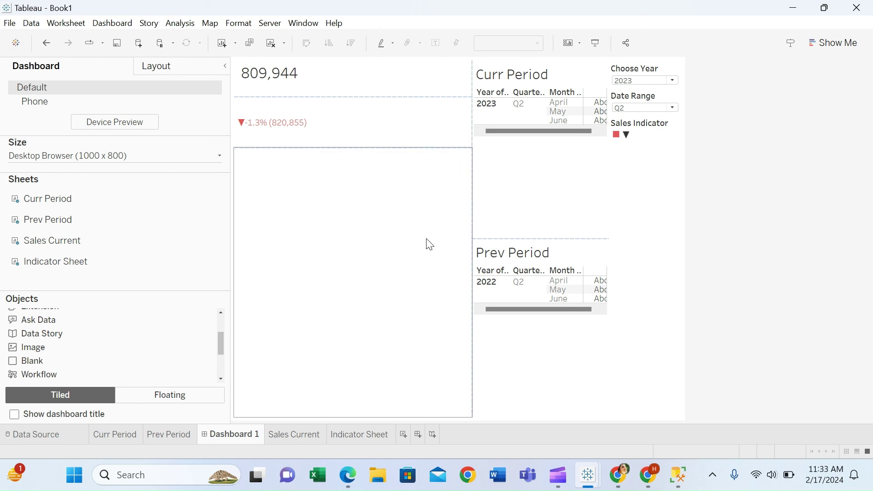
click(313, 145)
drag(313, 147, 321, 139)
click(533, 125)
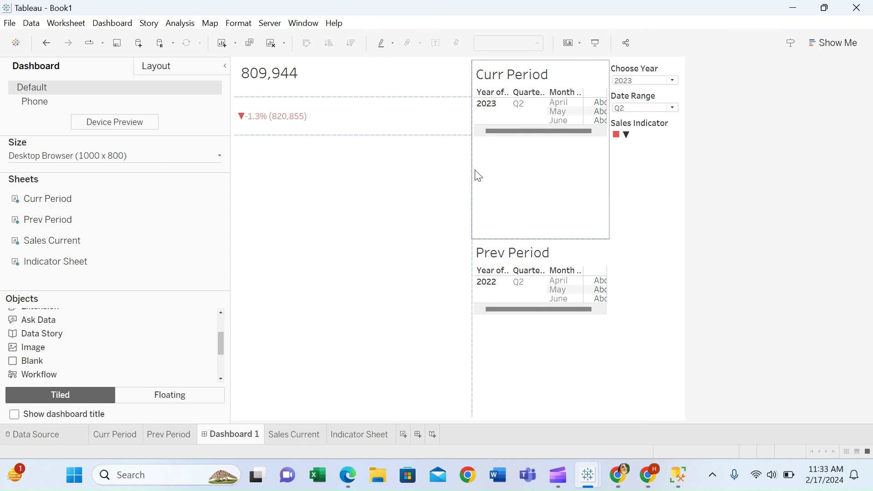
Step: Widen the Curr Period and Prev Period column and remove the Sales Indicator legend from the dashboard
drag(473, 174, 383, 179)
click(653, 139)
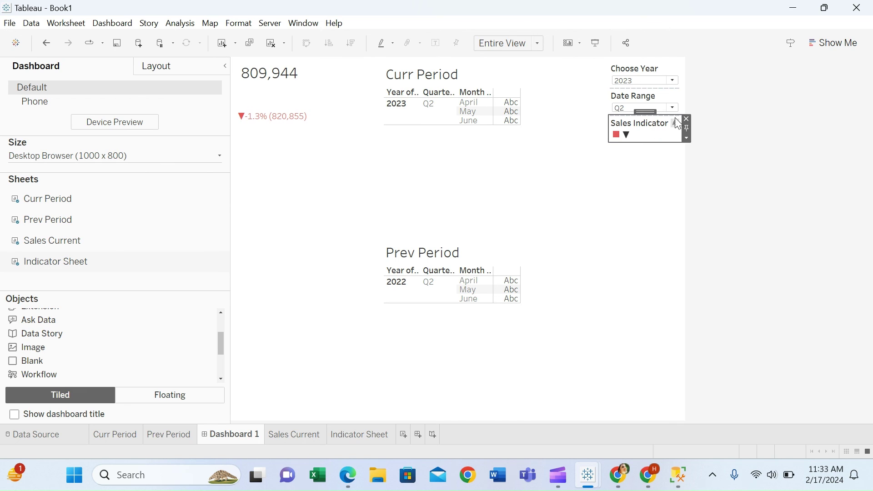
click(686, 119)
Step: Set the Choose Year parameter to 2022 on the dashboard to test the KPI and arrow indicator
click(635, 84)
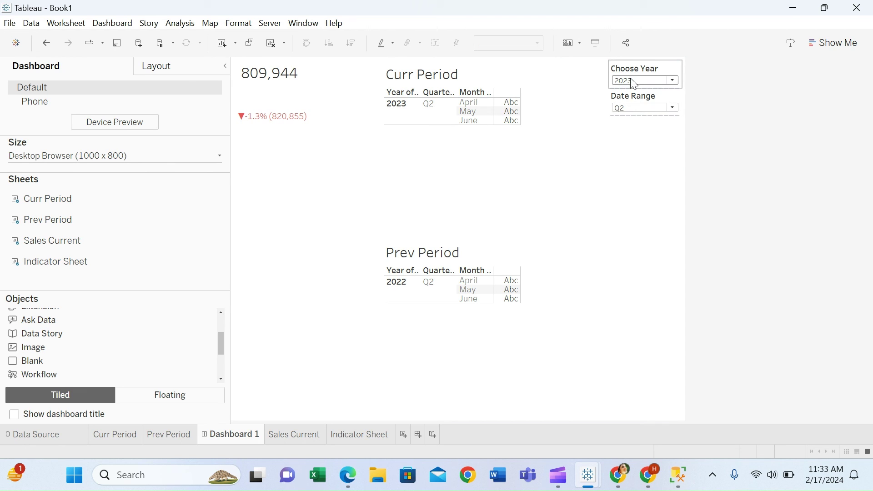
click(636, 85)
click(626, 115)
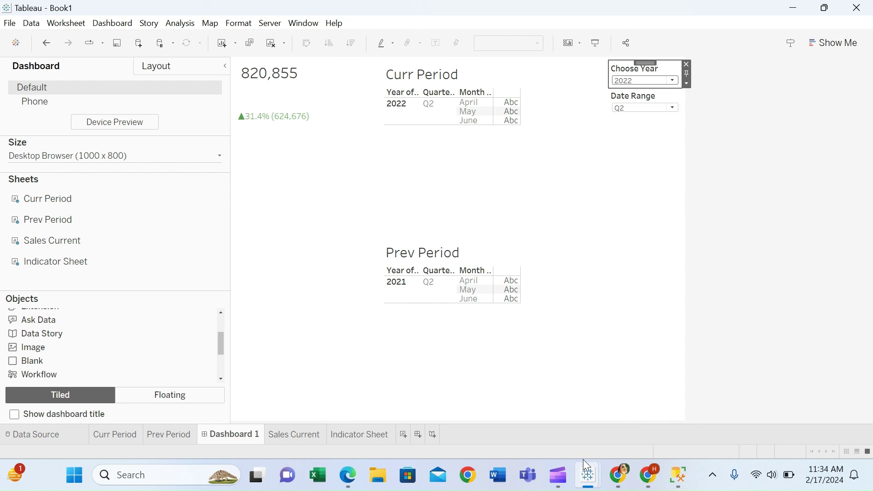
mouse_move(560, 475)
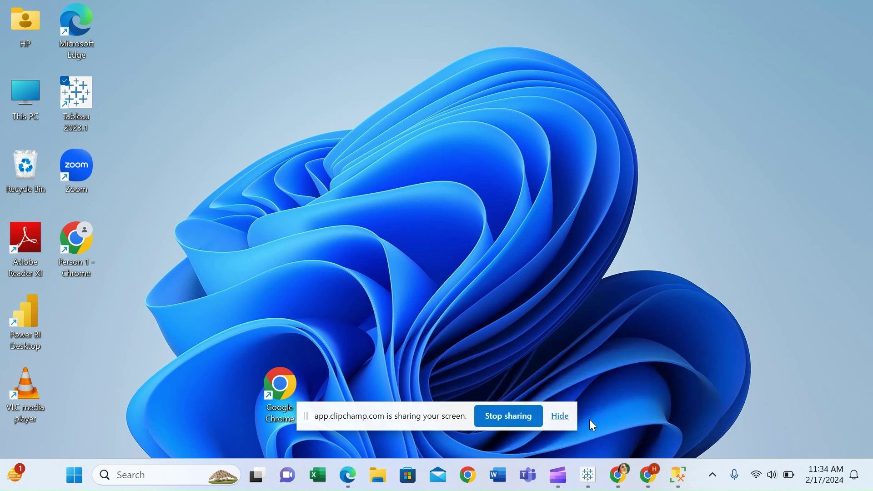